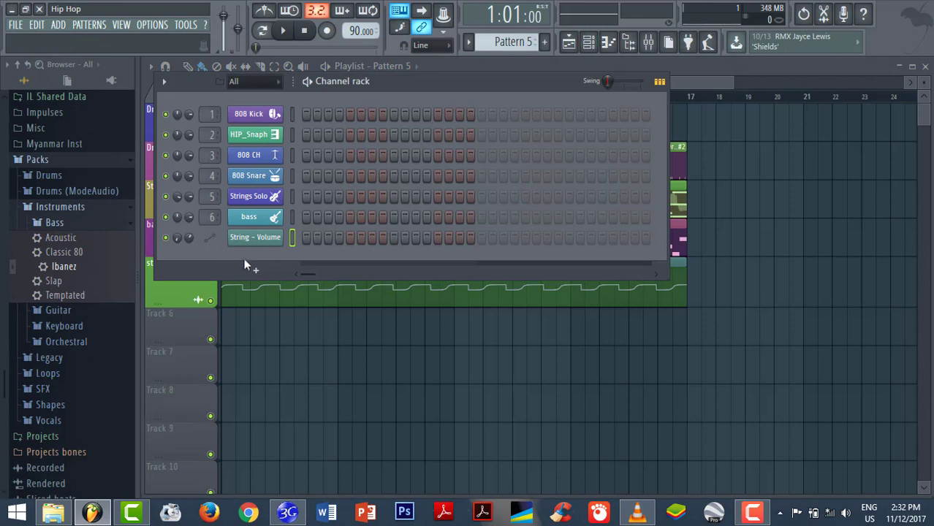
Rename Pattern 5 as piano and give it a teal color.
{"action": "left_click", "coordinate": [91, 224]}
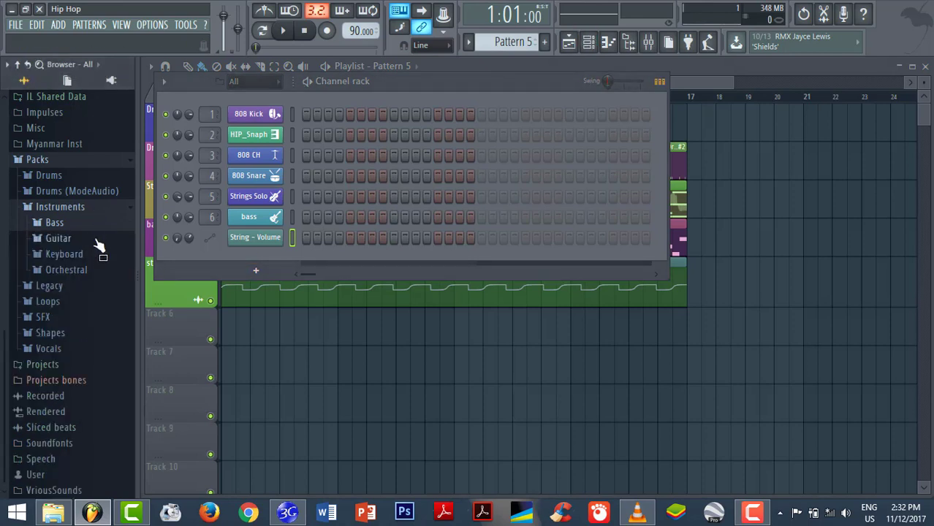
{"action": "left_click", "coordinate": [120, 211]}
{"action": "left_click", "coordinate": [516, 44]}
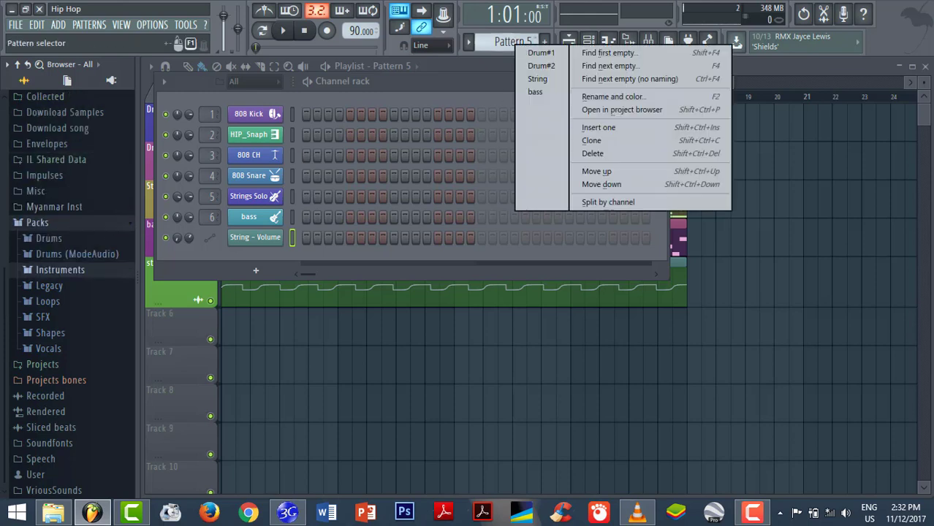
{"action": "left_click", "coordinate": [647, 100]}
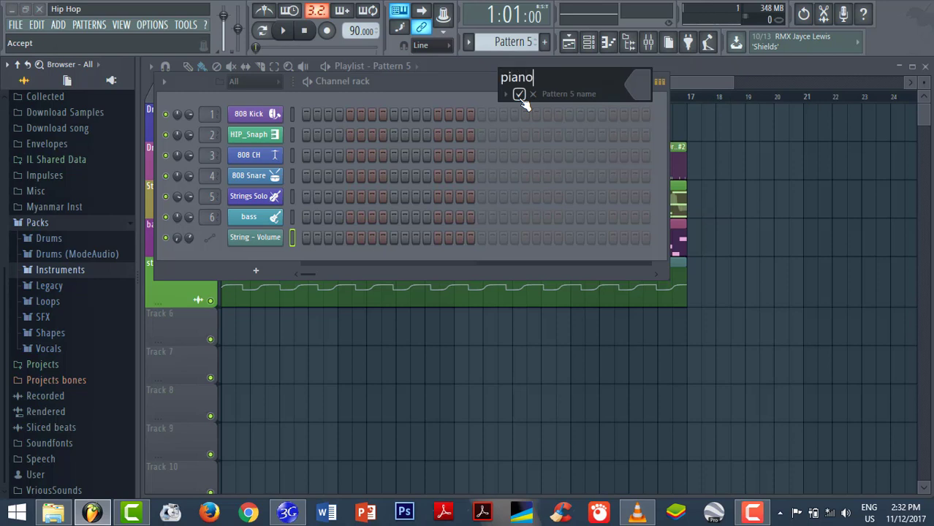
{"action": "left_click", "coordinate": [650, 93]}
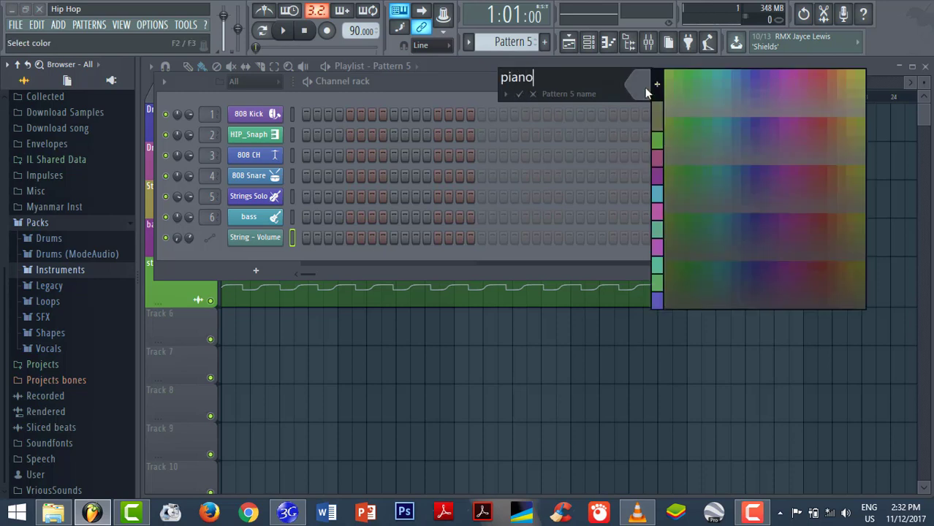
{"action": "left_click", "coordinate": [716, 73]}
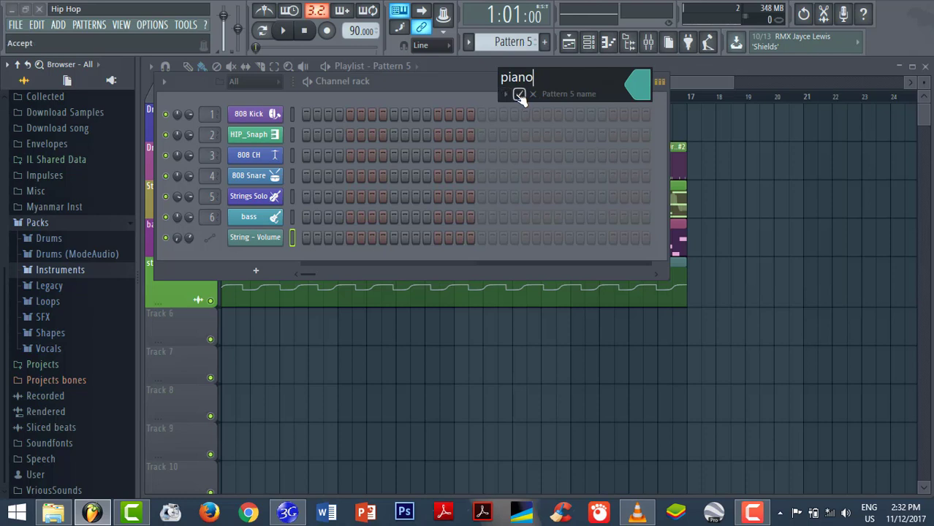
{"action": "left_click", "coordinate": [519, 94]}
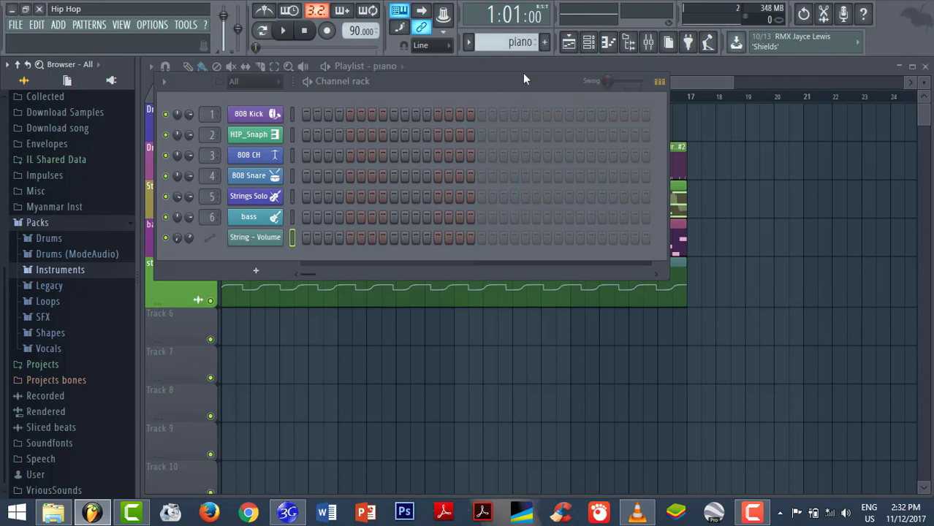
Open the Piano 1 sample folder in the browser under Packs, Legacy, Instruments, Piano.
{"action": "left_click", "coordinate": [94, 270]}
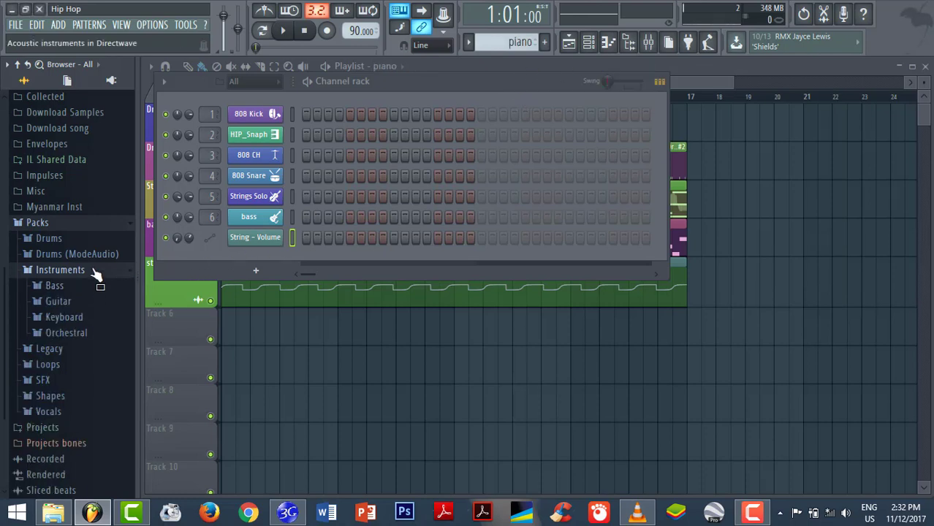
{"action": "left_click", "coordinate": [95, 271]}
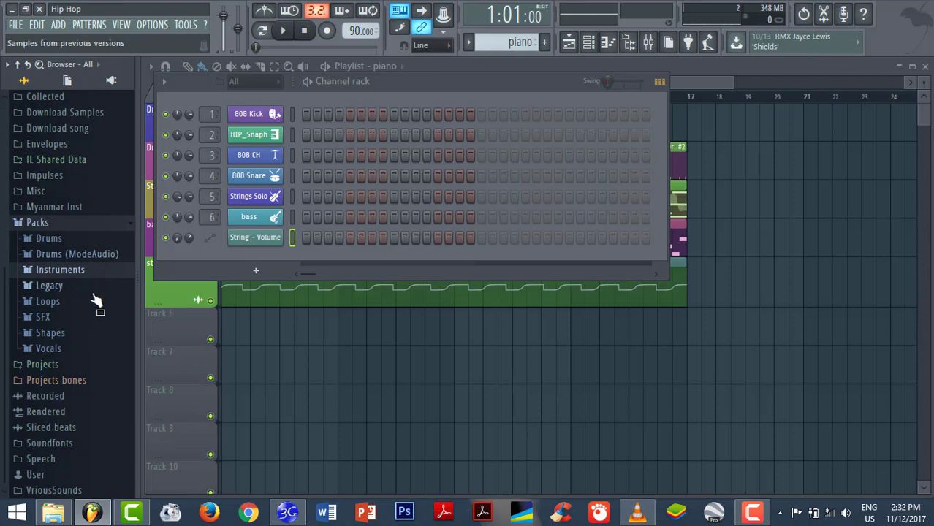
{"action": "left_click", "coordinate": [95, 291]}
{"action": "left_click", "coordinate": [96, 255]}
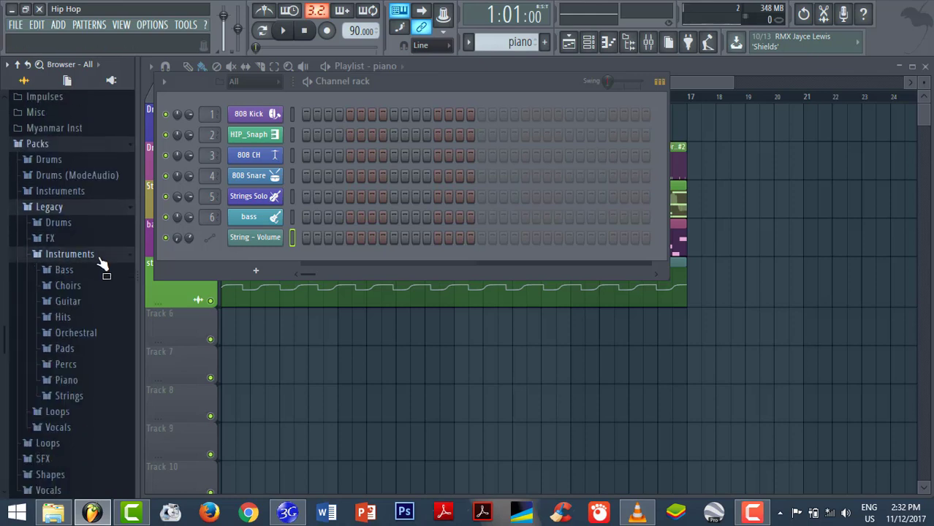
{"action": "left_click", "coordinate": [96, 292]}
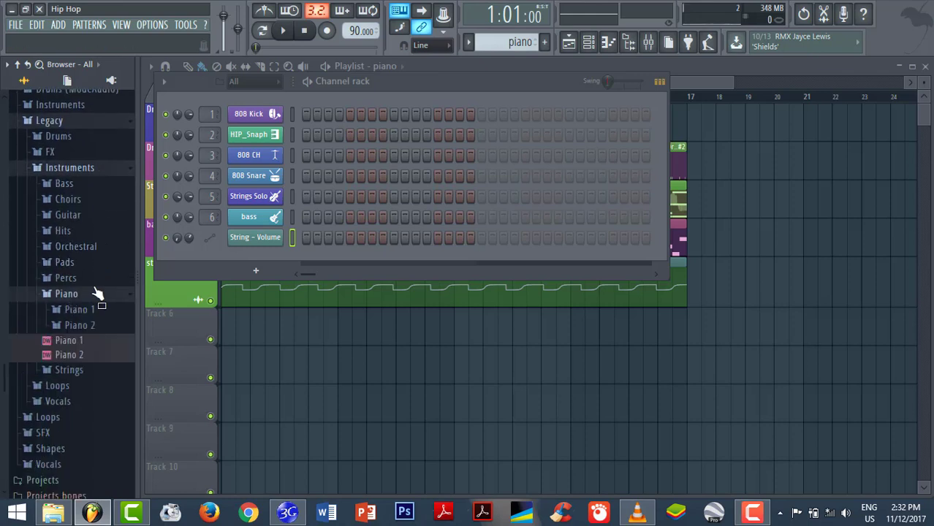
{"action": "left_click", "coordinate": [104, 312]}
Load the CHANGPIANOHARD_A4OGG sample into a new channel and close its settings window.
{"action": "left_click", "coordinate": [105, 242]}
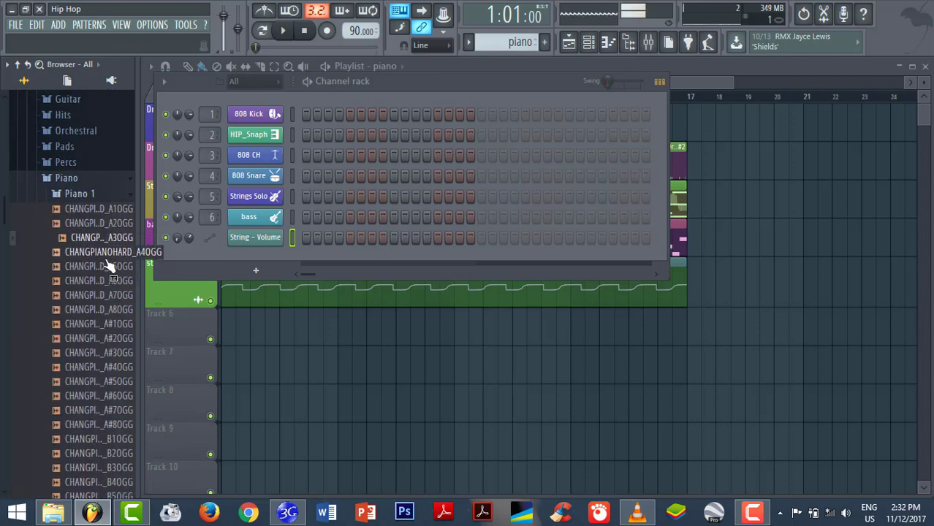
{"action": "left_click", "coordinate": [108, 255]}
{"action": "right_click", "coordinate": [106, 255]}
{"action": "left_click", "coordinate": [154, 262]}
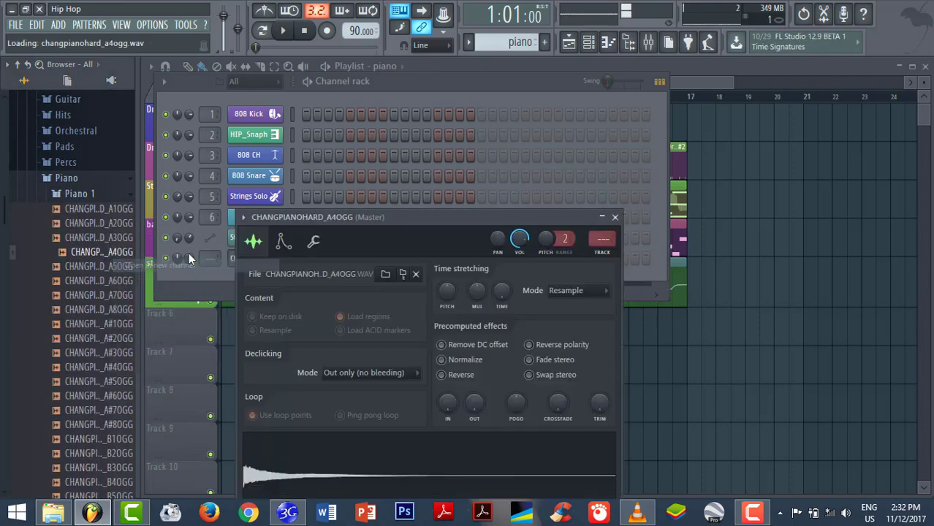
{"action": "left_click", "coordinate": [614, 217]}
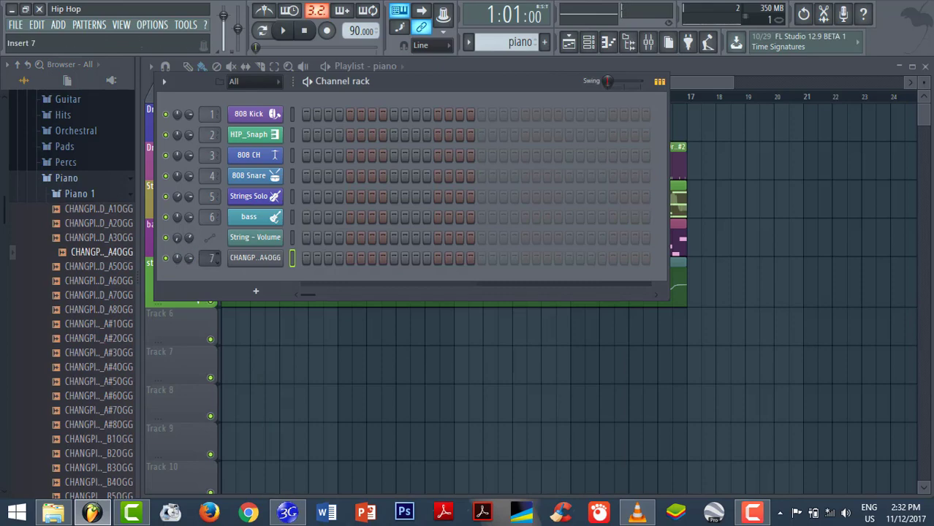
Name mixer track Insert 7 piano and give it a blue-violet color and the piano keys icon.
{"action": "left_click", "coordinate": [648, 42]}
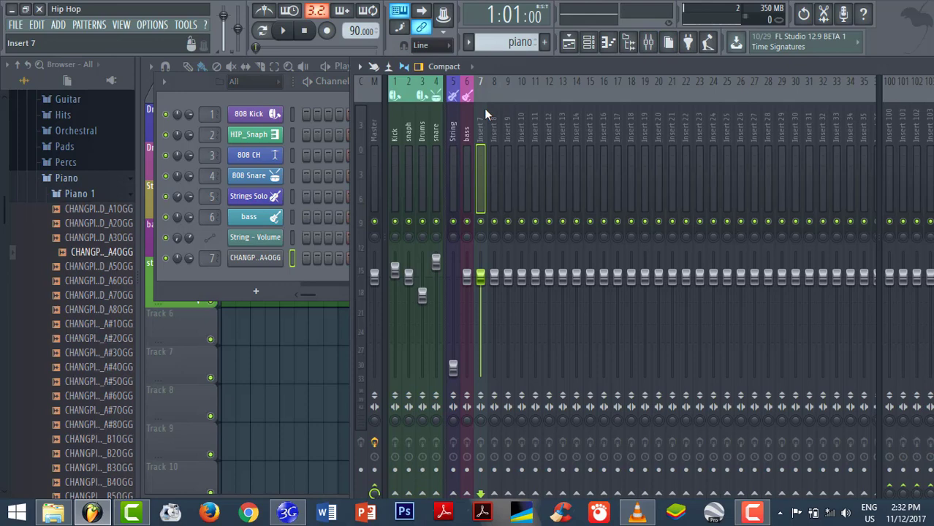
{"action": "right_click", "coordinate": [484, 108]}
{"action": "left_click", "coordinate": [538, 94]}
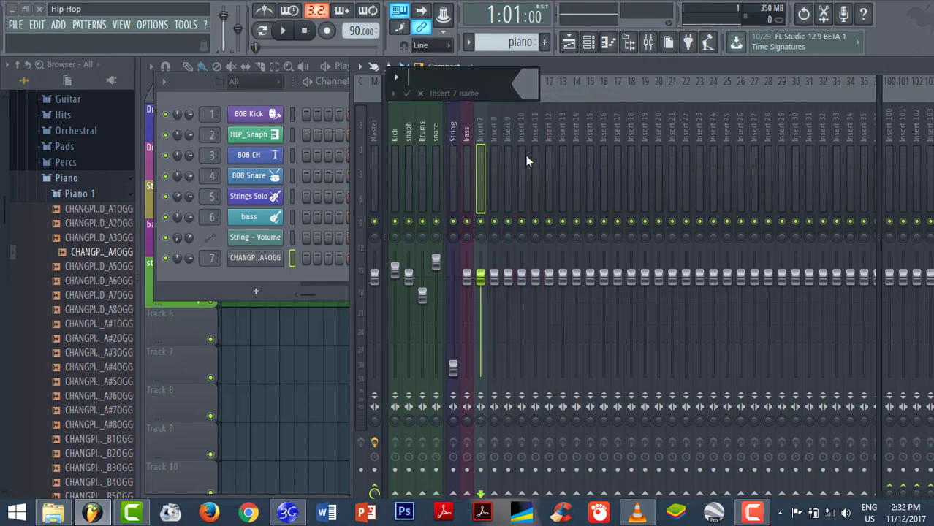
{"action": "type", "text": "piano"}
{"action": "left_click", "coordinate": [526, 86]}
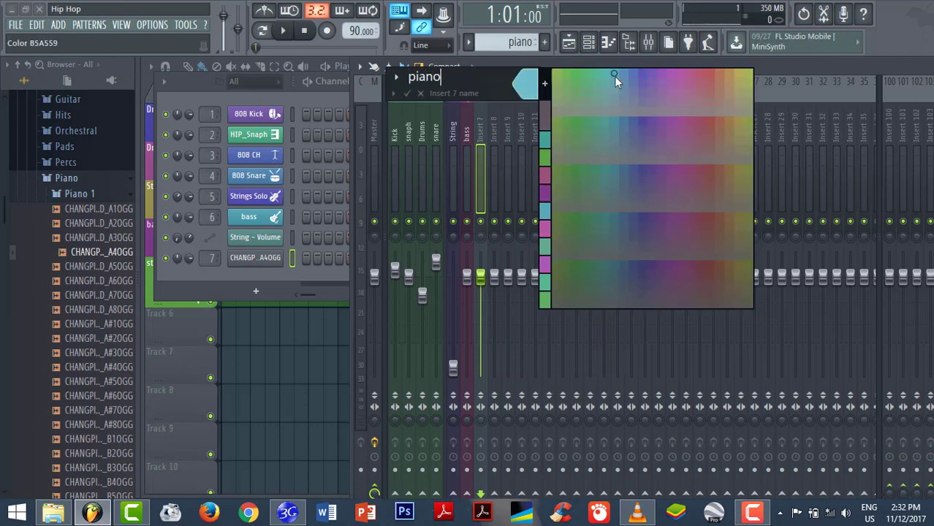
{"action": "left_click", "coordinate": [644, 79]}
{"action": "left_click", "coordinate": [408, 90]}
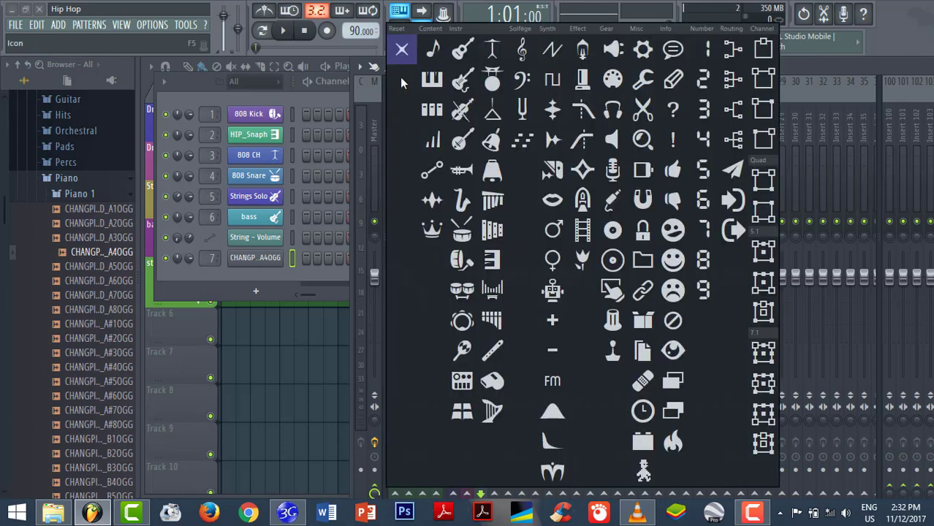
{"action": "left_click", "coordinate": [426, 82]}
{"action": "left_click", "coordinate": [407, 93]}
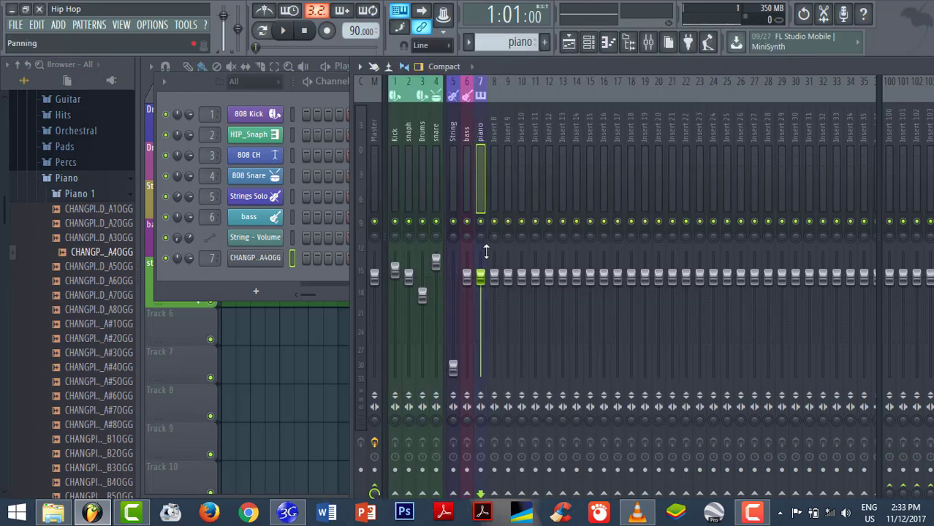
Play the song arrangement and raise the bass track's volume in the mixer, then stop playback.
{"action": "left_click", "coordinate": [588, 43]}
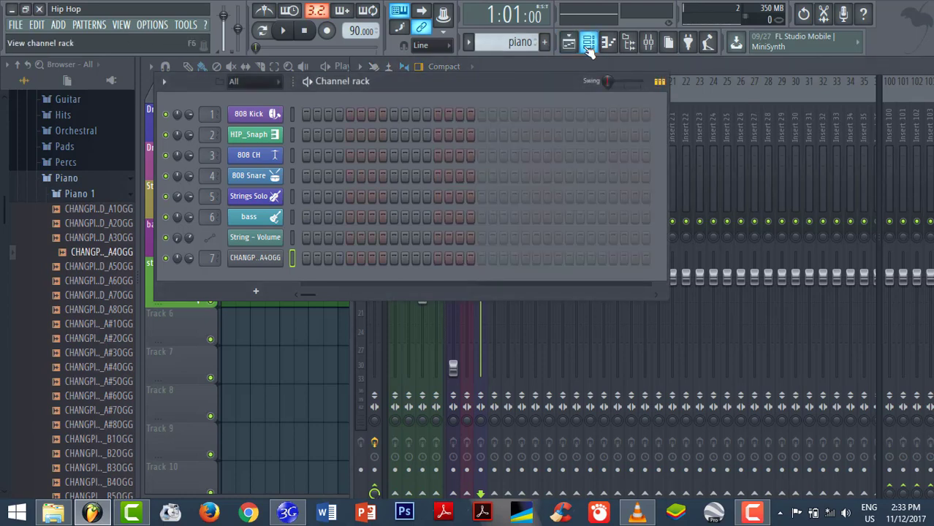
{"action": "left_click", "coordinate": [569, 43]}
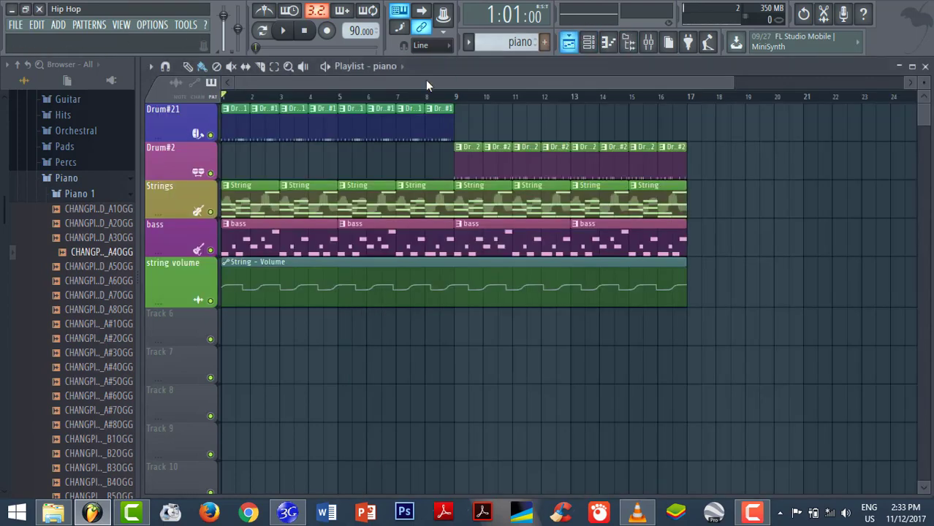
{"action": "left_click", "coordinate": [325, 66]}
{"action": "left_click", "coordinate": [648, 43]}
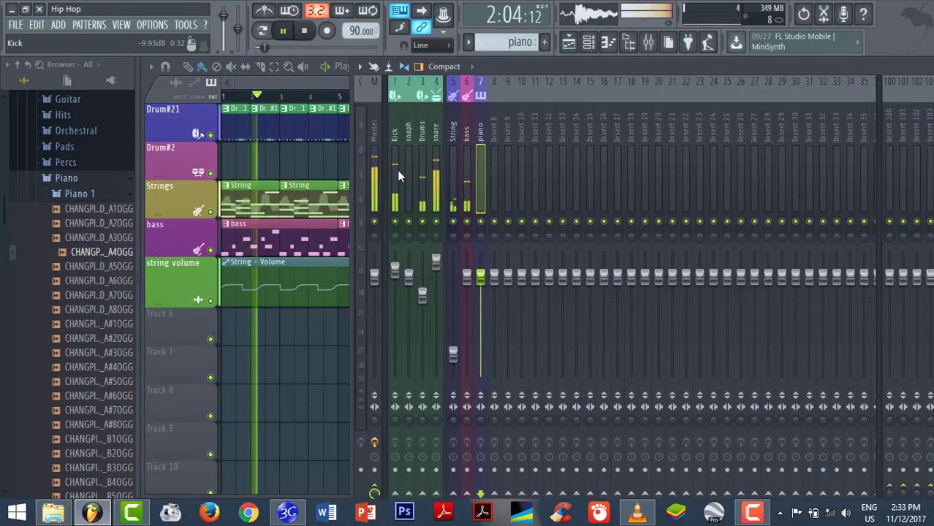
{"action": "left_click_drag", "start_coordinate": [466, 275], "coordinate": [466, 254]}
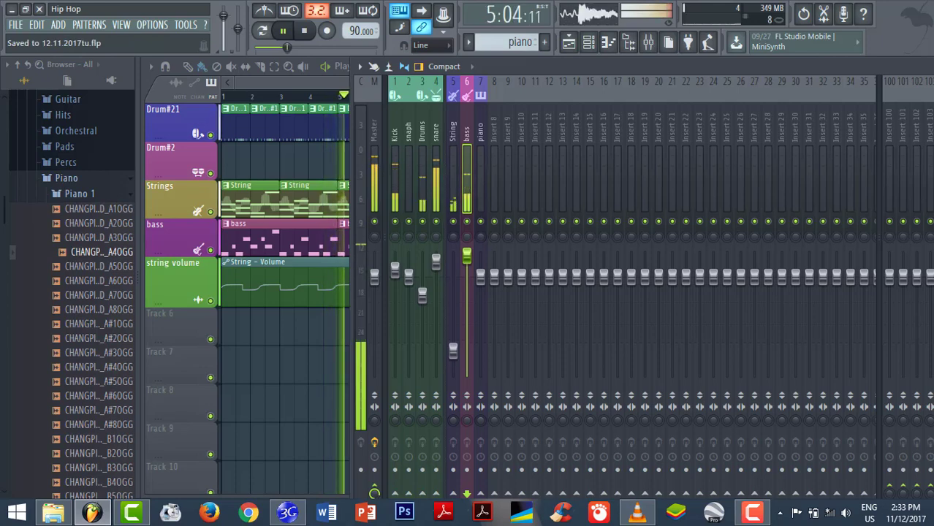
{"action": "key", "text": "space"}
Rename the CHANGPIANOHARD_A4OGG channel as piano, with a purple color and the piano keys icon.
{"action": "left_click", "coordinate": [567, 42]}
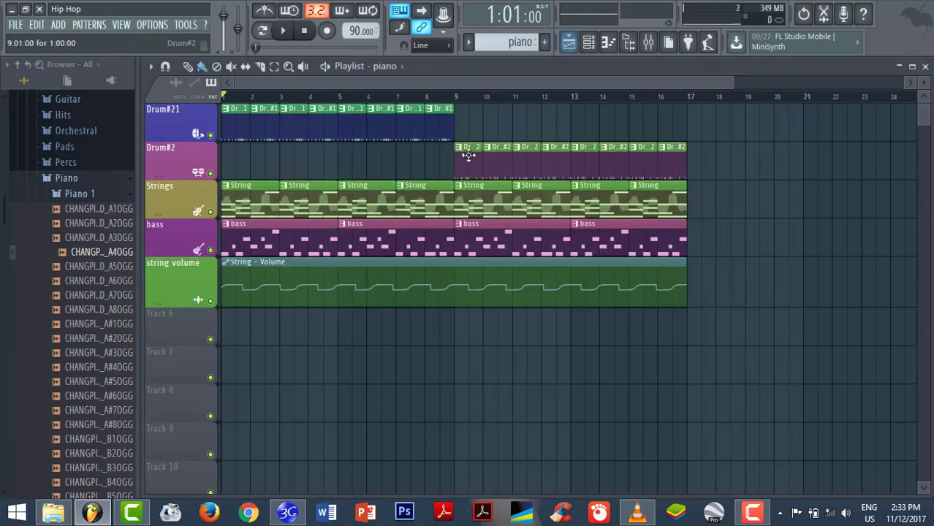
{"action": "left_click", "coordinate": [588, 41]}
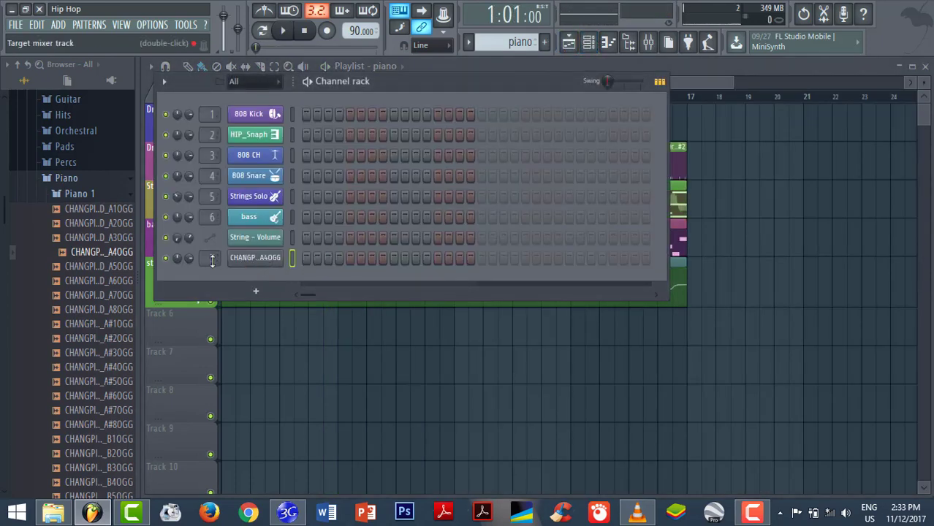
{"action": "right_click", "coordinate": [272, 258]}
{"action": "left_click", "coordinate": [328, 275]}
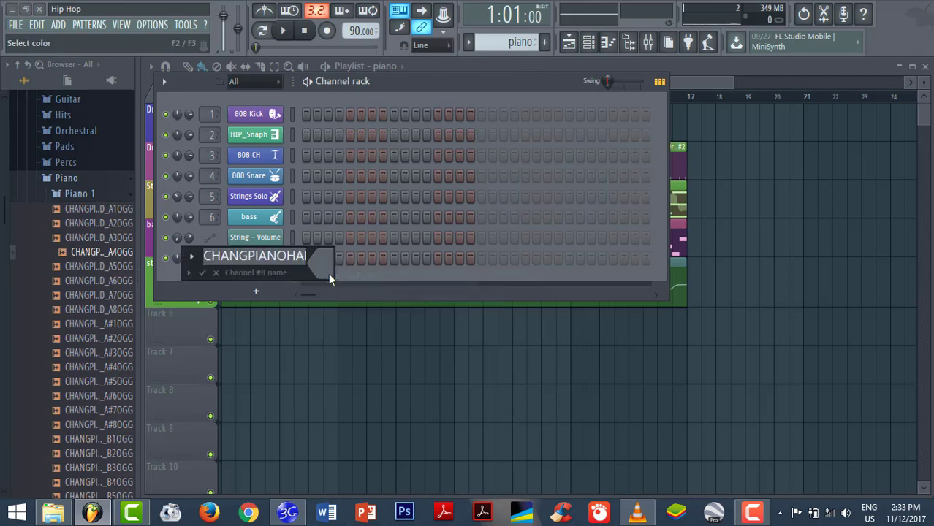
{"action": "type", "text": "piano"}
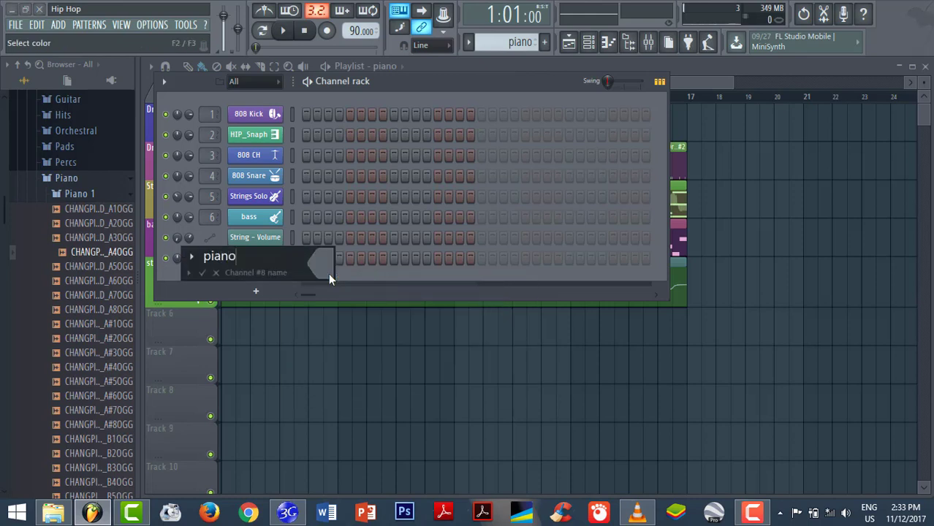
{"action": "left_click", "coordinate": [320, 265]}
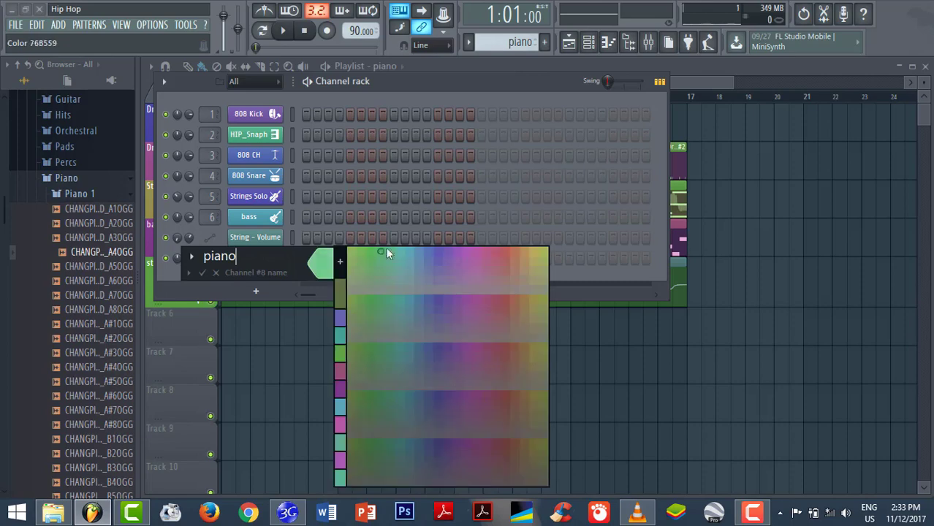
{"action": "left_click", "coordinate": [454, 261]}
{"action": "left_click", "coordinate": [192, 256]}
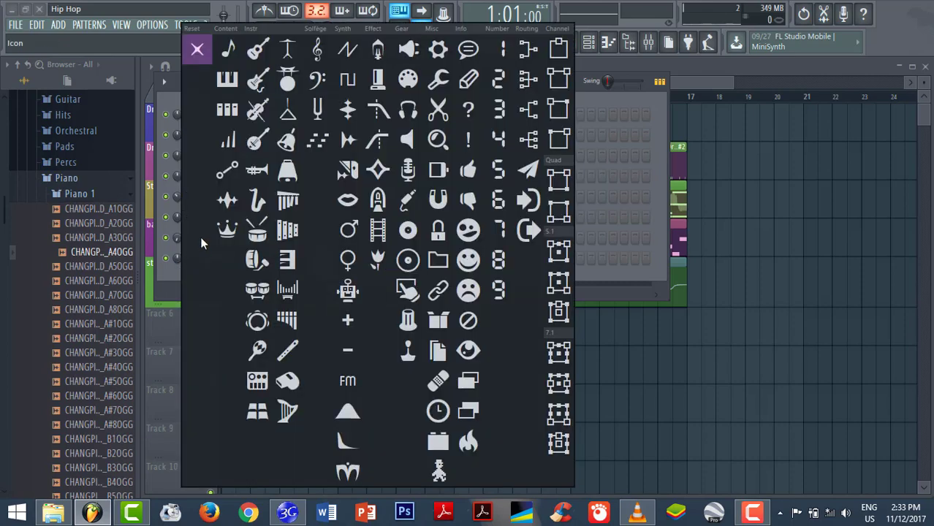
{"action": "left_click", "coordinate": [227, 79]}
{"action": "key", "text": "Return"}
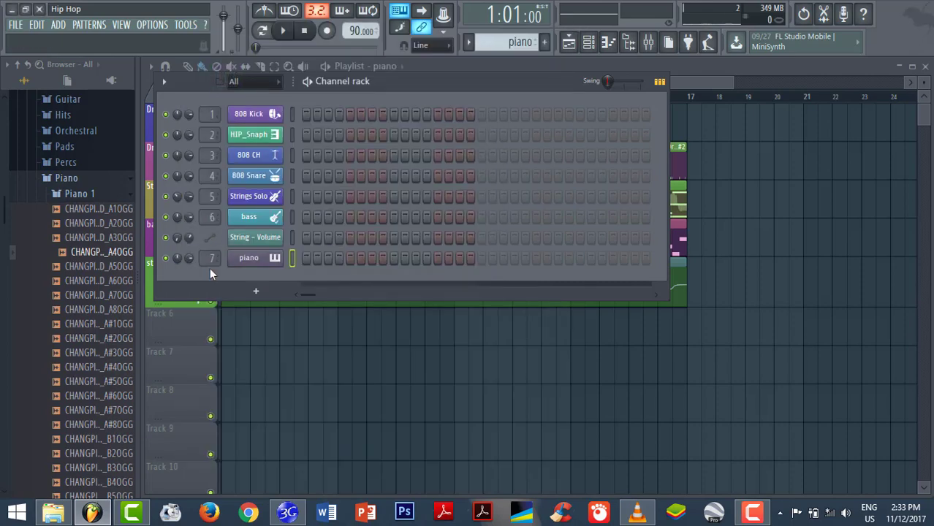
Open the piano channel in the piano roll and audition the keys around G4.
{"action": "right_click", "coordinate": [287, 262]}
{"action": "left_click", "coordinate": [326, 255]}
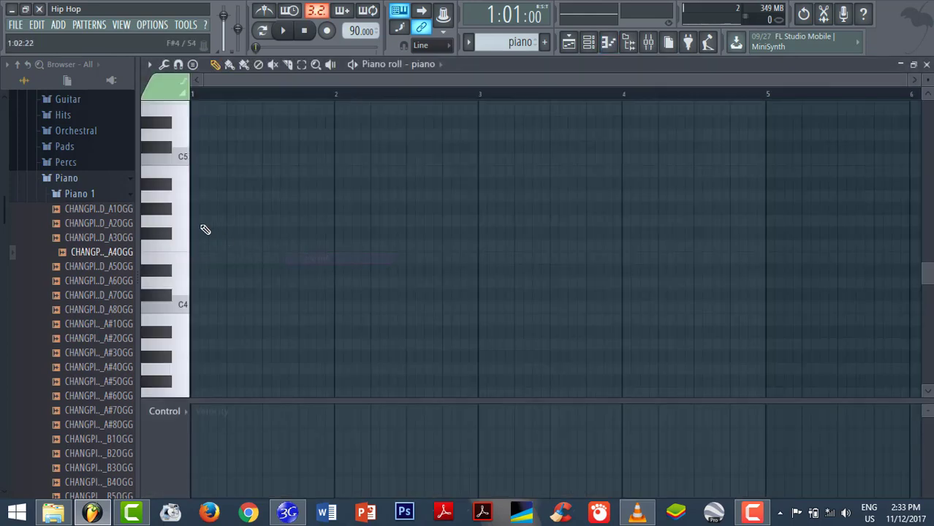
{"action": "mouse_move", "coordinate": [183, 231]}
{"action": "left_mouse_down"}
{"action": "mouse_move", "coordinate": [183, 340]}
{"action": "mouse_move", "coordinate": [192, 161]}
{"action": "mouse_move", "coordinate": [184, 223]}
{"action": "mouse_move", "coordinate": [184, 214]}
{"action": "left_mouse_up"}
Try A4 and C5 notes near the start of bar 1 during looped pattern playback, and delete both.
{"action": "left_click", "coordinate": [197, 198]}
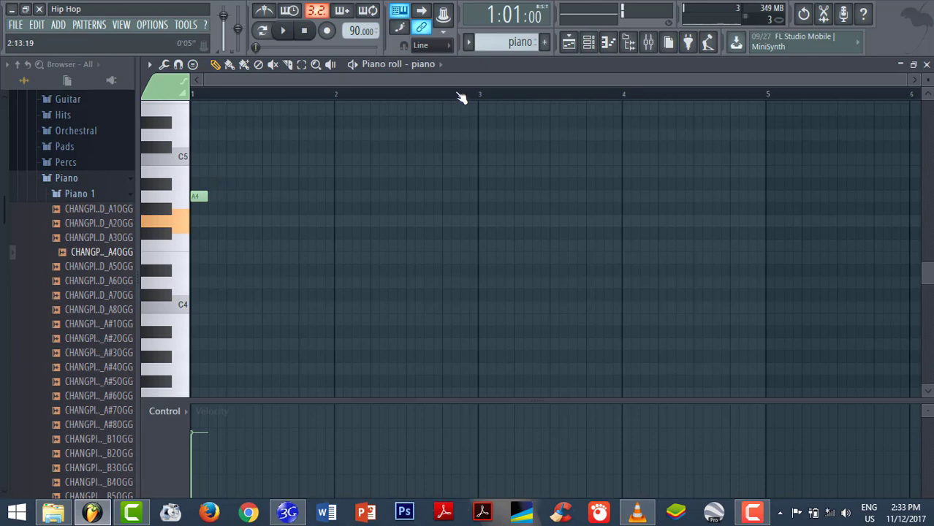
{"action": "left_click_drag", "start_coordinate": [903, 81], "coordinate": [459, 80]}
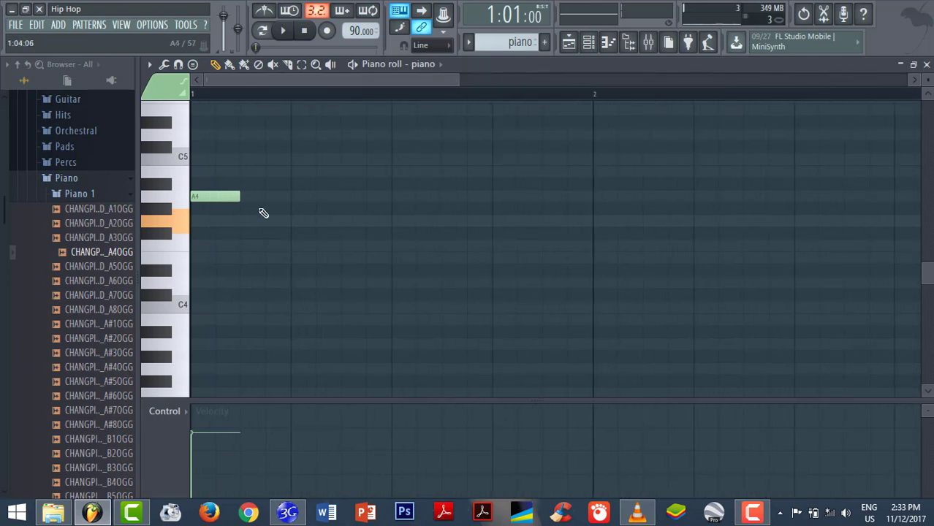
{"action": "left_click", "coordinate": [353, 64]}
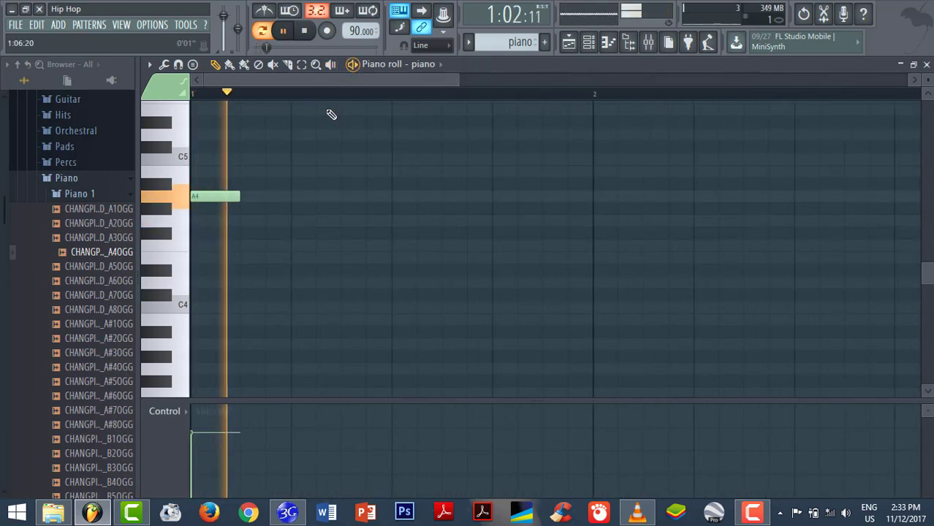
{"action": "left_click", "coordinate": [230, 160]}
{"action": "key", "text": "space"}
{"action": "right_click", "coordinate": [227, 156]}
{"action": "right_click", "coordinate": [205, 196]}
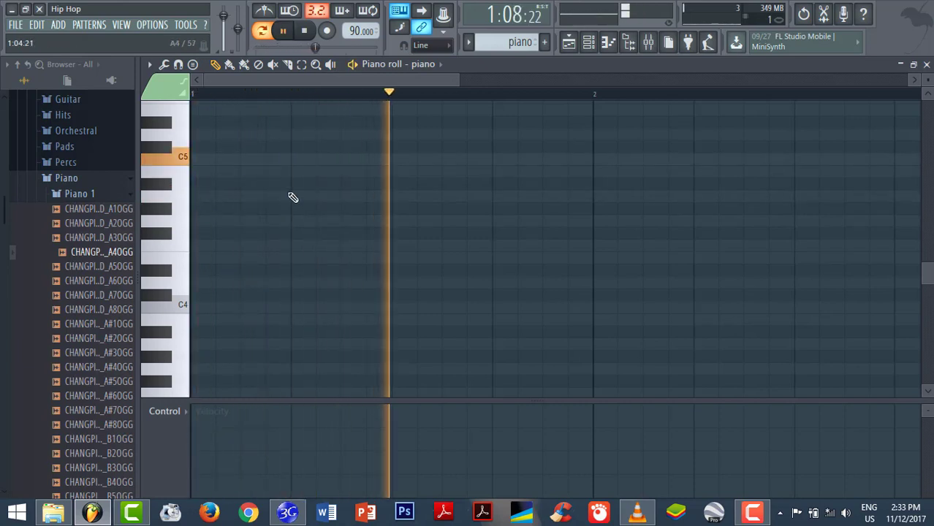
Audition the C7 and C6 keys, try C6 and E6 notes at the start of bar 1 with playback, and delete both.
{"action": "scroll", "coordinate": [314, 171], "scroll_direction": "up", "scroll_amount": 5}
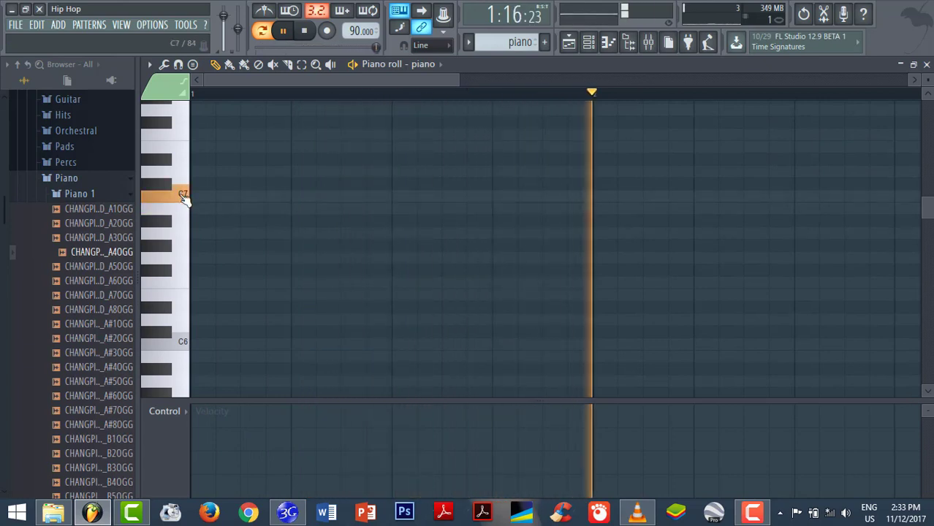
{"action": "left_click_drag", "start_coordinate": [184, 198], "coordinate": [183, 345]}
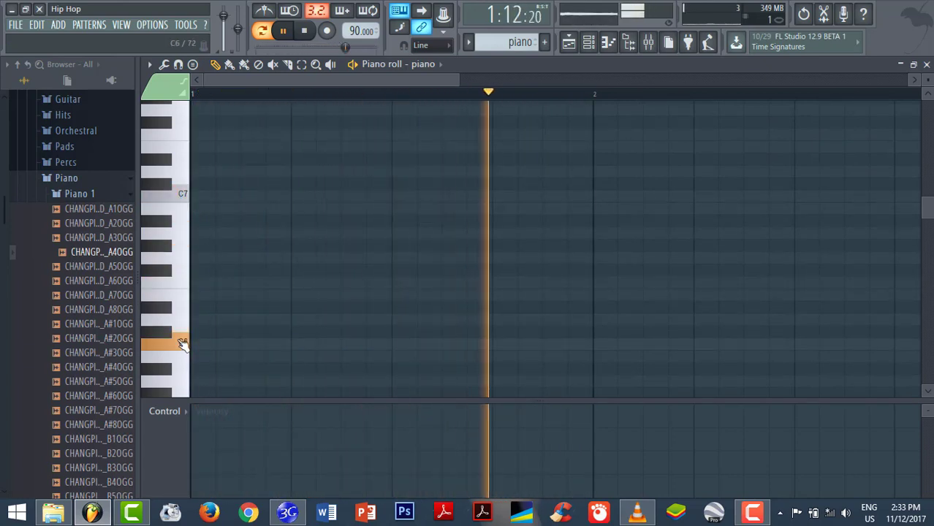
{"action": "left_click", "coordinate": [201, 343]}
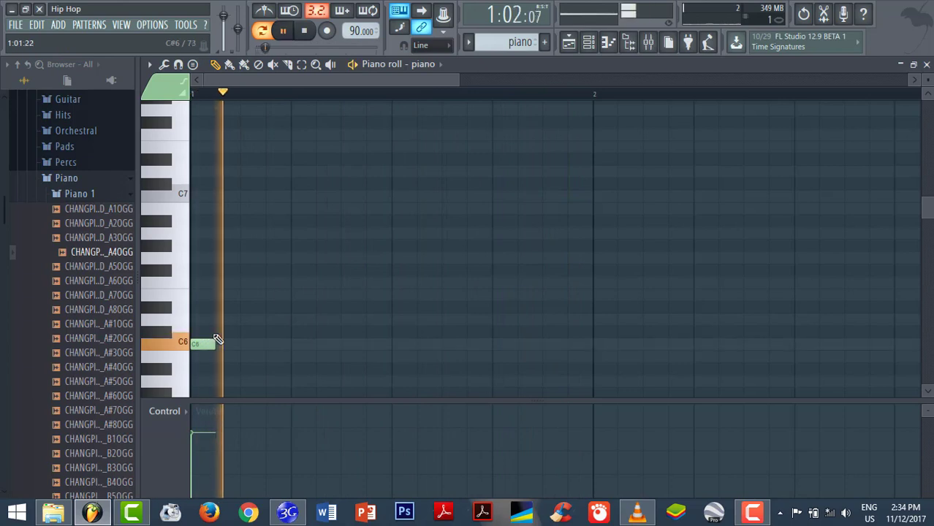
{"action": "key", "text": "space"}
{"action": "left_click", "coordinate": [431, 44]}
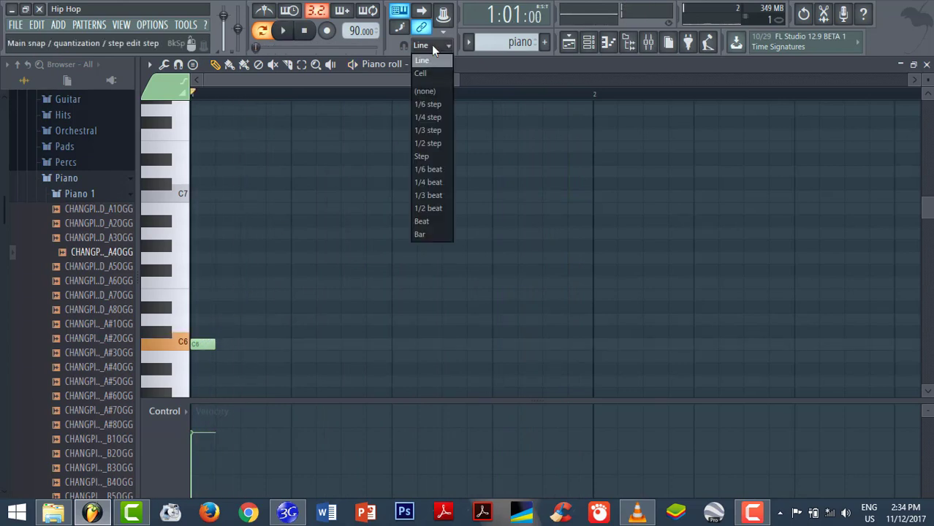
{"action": "left_click", "coordinate": [418, 60]}
{"action": "left_click", "coordinate": [228, 295]}
{"action": "key", "text": "space"}
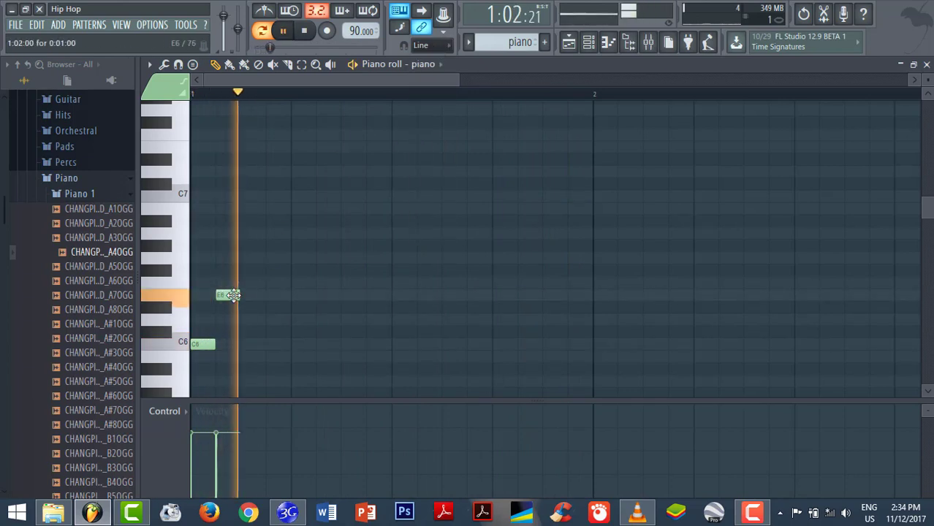
{"action": "key", "text": "space"}
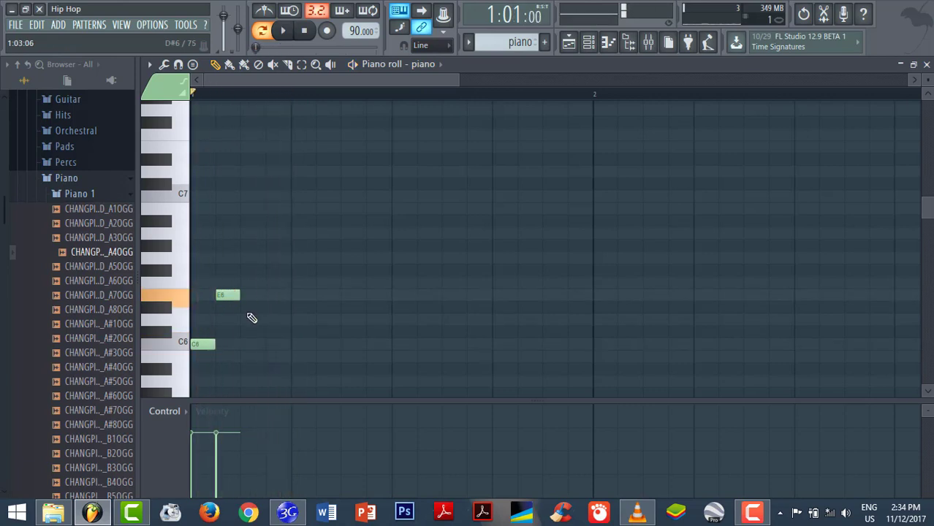
{"action": "left_click_drag", "start_coordinate": [228, 296], "coordinate": [202, 371]}
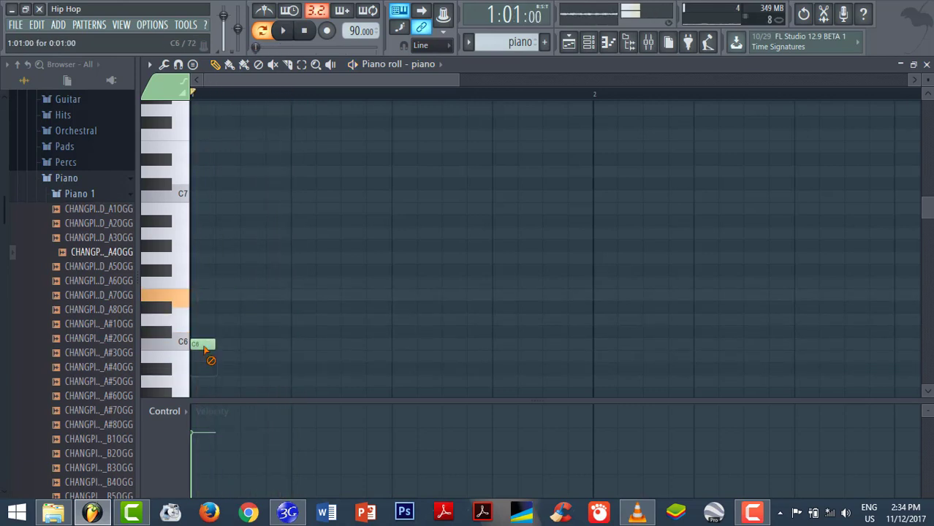
{"action": "right_click", "coordinate": [204, 345]}
Audition the keys just above C5 and place a one-step F5 note at the start of bar 1.
{"action": "scroll", "coordinate": [199, 314], "scroll_direction": "down", "scroll_amount": 5}
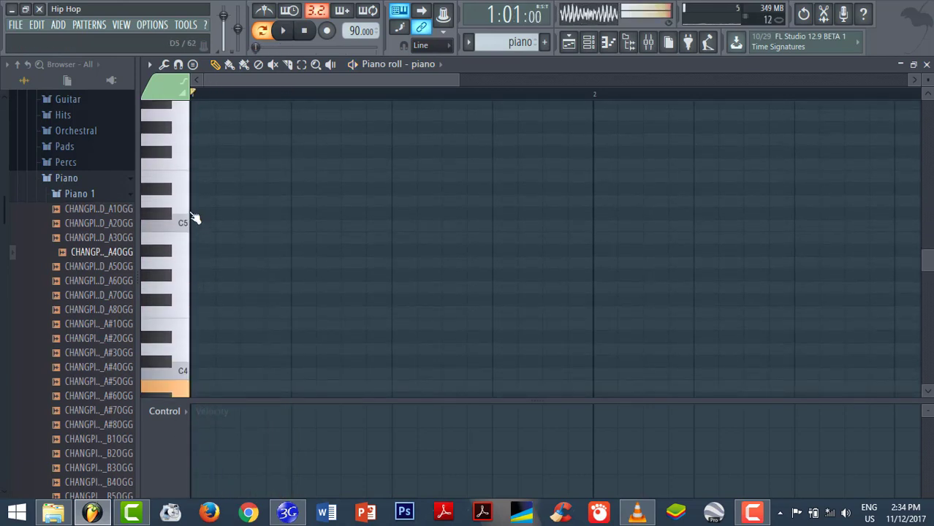
{"action": "left_click", "coordinate": [185, 203]}
{"action": "left_click_drag", "start_coordinate": [185, 191], "coordinate": [190, 154]}
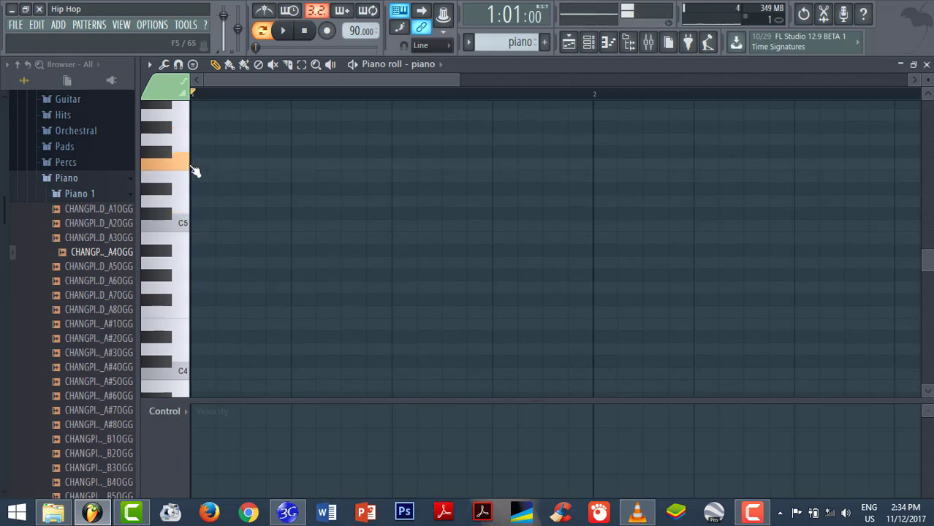
{"action": "left_click", "coordinate": [210, 168]}
{"action": "left_click_drag", "start_coordinate": [228, 166], "coordinate": [194, 172]}
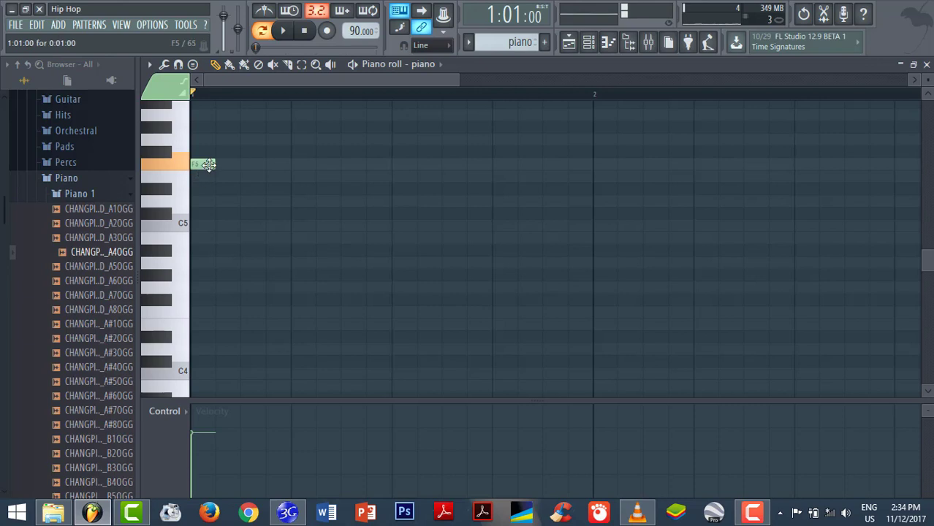
Try A5, D5 and A5 notes on steps 2 to 4 of bar 1, play them back, and delete the last A5.
{"action": "scroll", "coordinate": [241, 174], "scroll_direction": "up", "scroll_amount": 2}
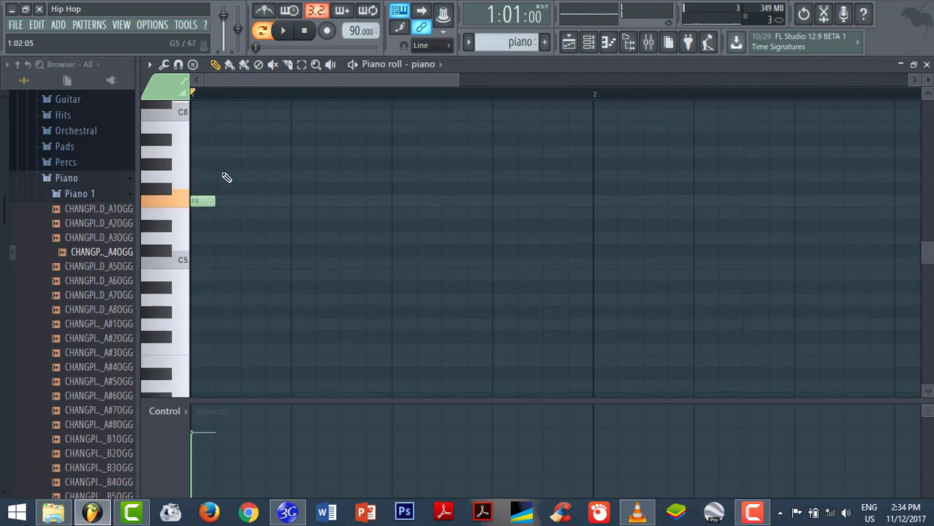
{"action": "left_click", "coordinate": [222, 152]}
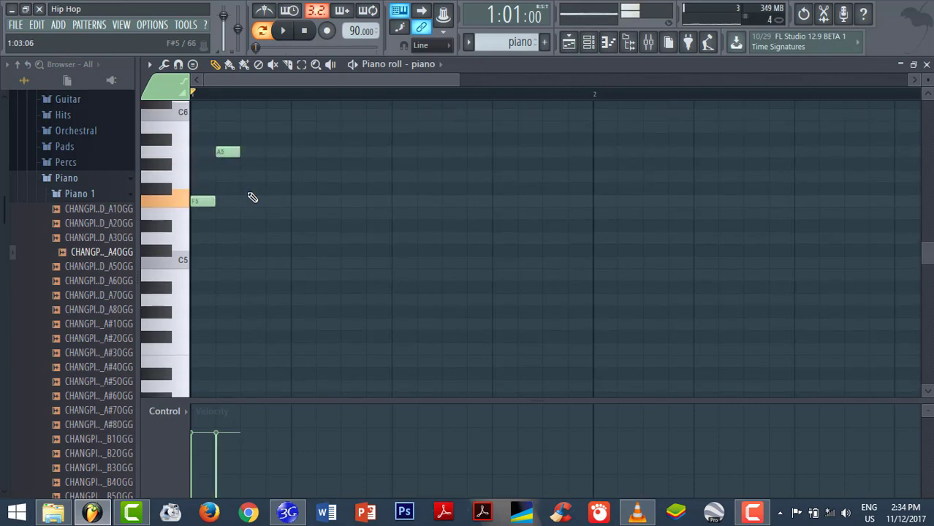
{"action": "left_click", "coordinate": [249, 238]}
{"action": "left_click", "coordinate": [279, 152]}
{"action": "key", "text": "space"}
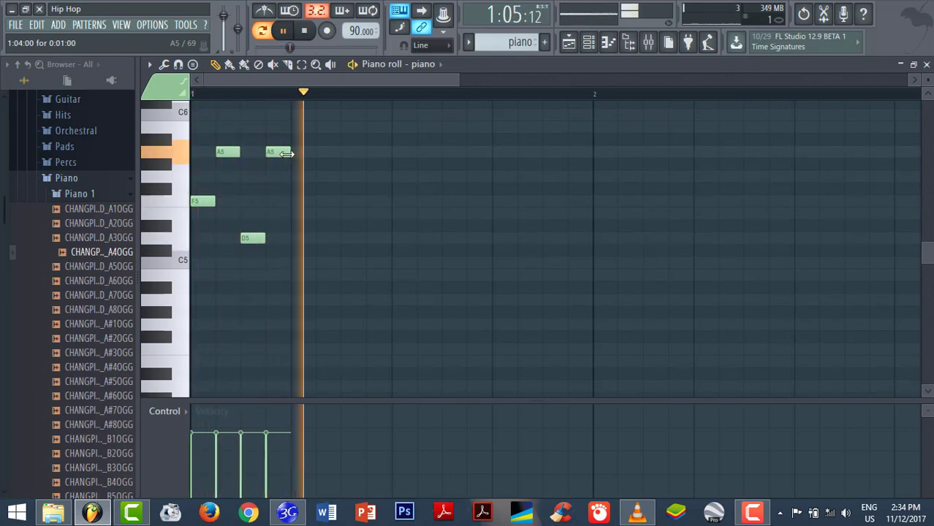
{"action": "key", "text": "space"}
{"action": "right_click", "coordinate": [279, 152]}
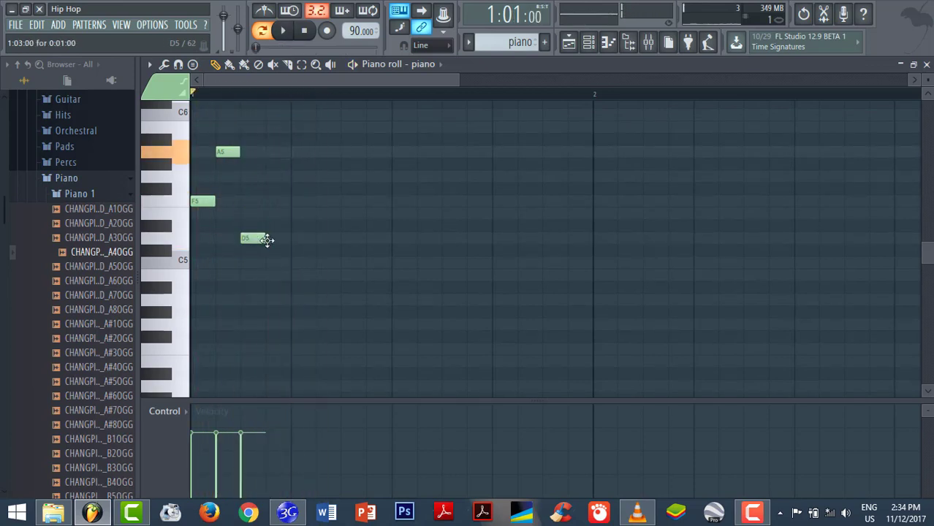
Try the D5 note on step 5 and the A5 note as F5 on step 3, play them back, and delete both.
{"action": "left_click_drag", "start_coordinate": [267, 240], "coordinate": [317, 239]}
{"action": "left_click_drag", "start_coordinate": [228, 152], "coordinate": [254, 203]}
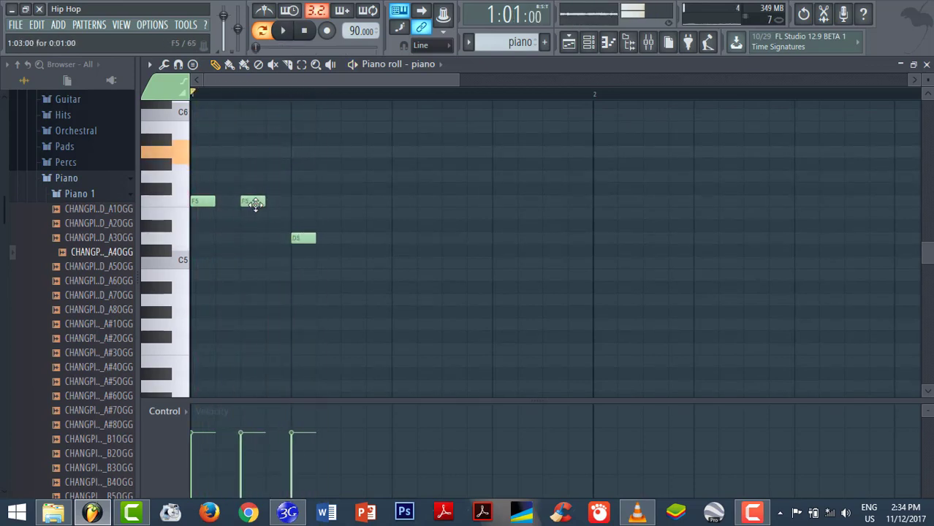
{"action": "key", "text": "space"}
{"action": "key", "text": "space"}
{"action": "right_click", "coordinate": [253, 203]}
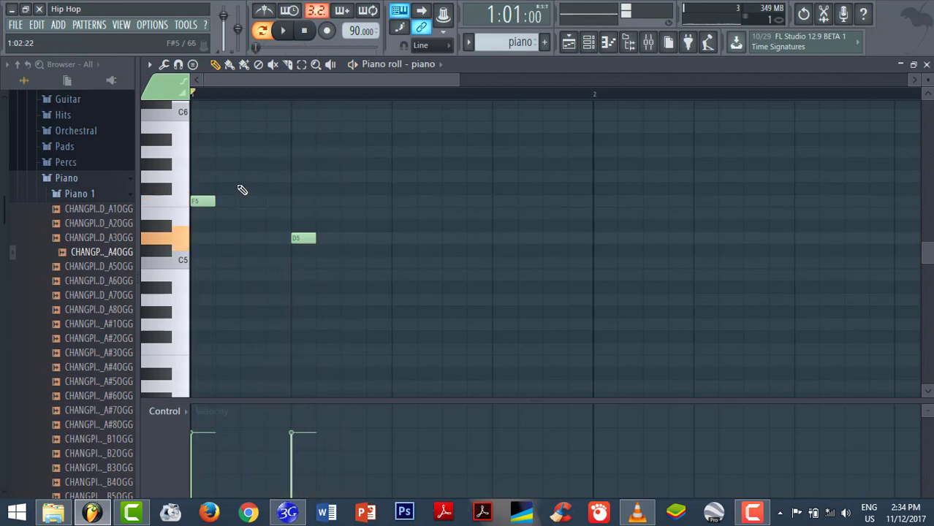
{"action": "right_click", "coordinate": [297, 236]}
Place a two-step A5 note on step 2 of bar 1, directly after a one-step F5, and play the pattern back.
{"action": "left_click", "coordinate": [247, 151]}
{"action": "key", "text": "space"}
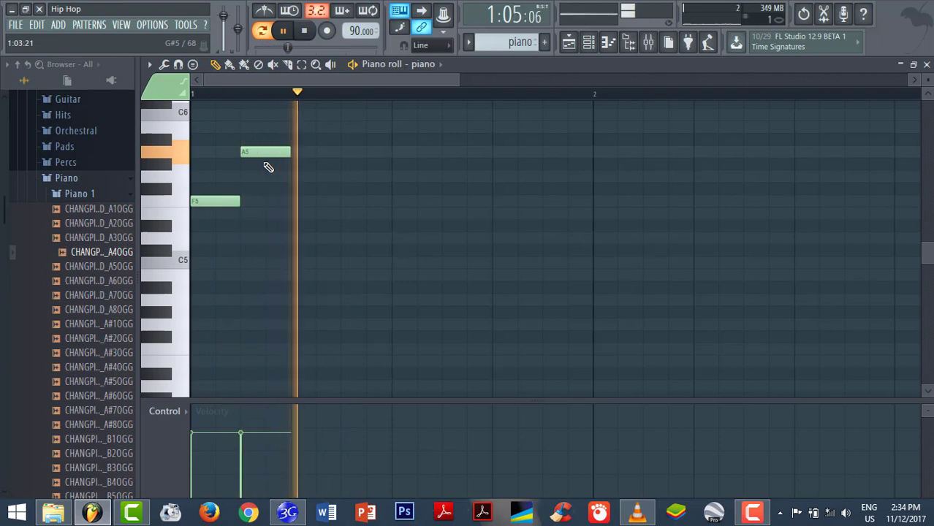
{"action": "key", "text": "space"}
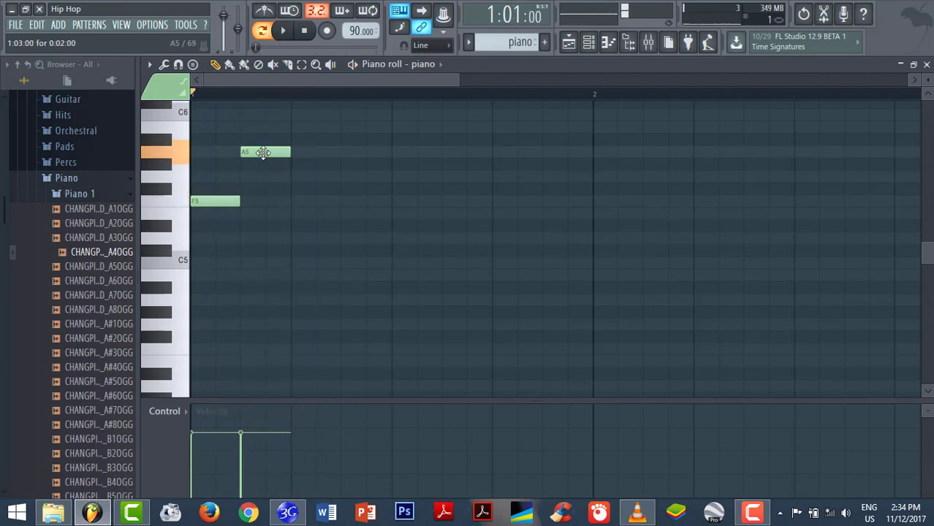
{"action": "left_click_drag", "start_coordinate": [263, 152], "coordinate": [240, 152]}
{"action": "left_click_drag", "start_coordinate": [214, 201], "coordinate": [214, 201]}
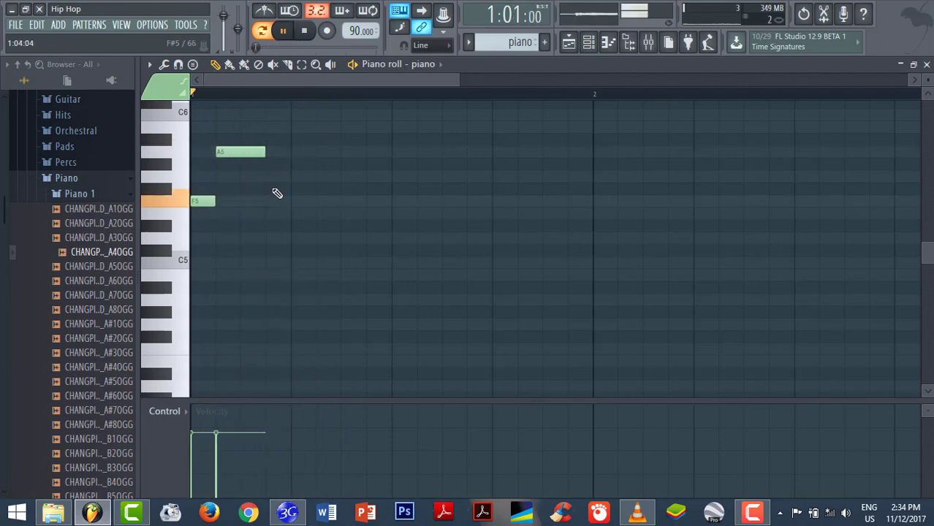
{"action": "key", "text": "space"}
{"action": "key", "text": "space"}
Place a G5 note on step 5 and a C6 note on step 6 of bar 1, and play the pattern back.
{"action": "left_click", "coordinate": [296, 176]}
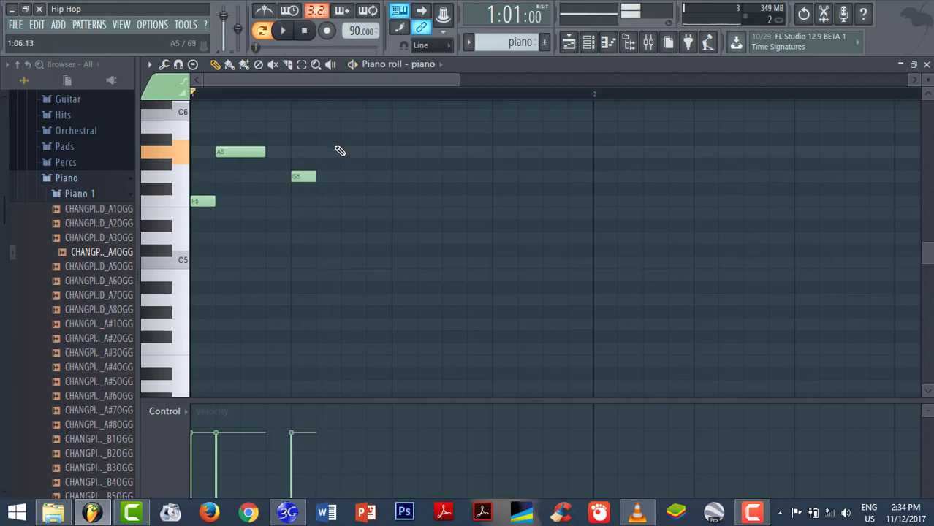
{"action": "left_click", "coordinate": [351, 116]}
{"action": "key", "text": "space"}
{"action": "left_click_drag", "start_coordinate": [352, 115], "coordinate": [329, 115]}
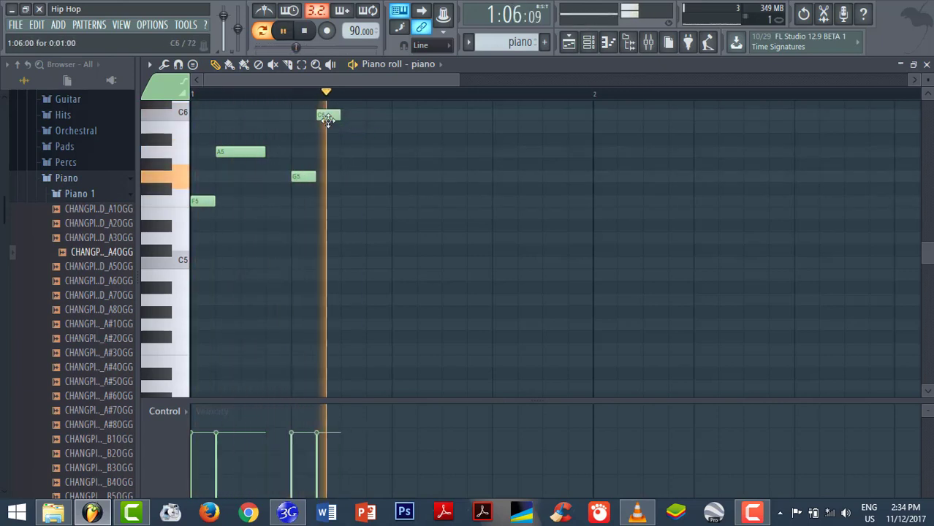
{"action": "key", "text": "space"}
{"action": "key", "text": "space"}
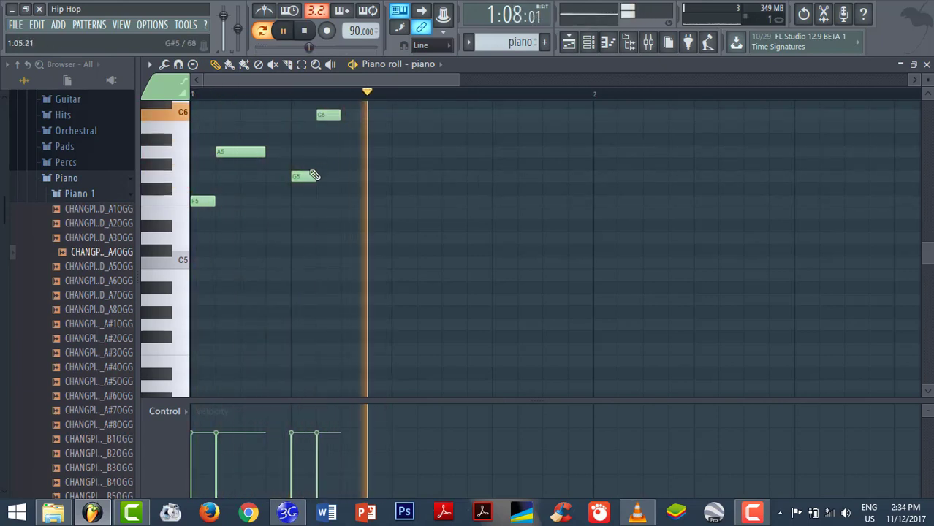
{"action": "key", "text": "space"}
Raise the G5 note on step 5 of bar 1 to B5 and listen to the pattern.
{"action": "left_click_drag", "start_coordinate": [303, 177], "coordinate": [303, 126]}
{"action": "key", "text": "space"}
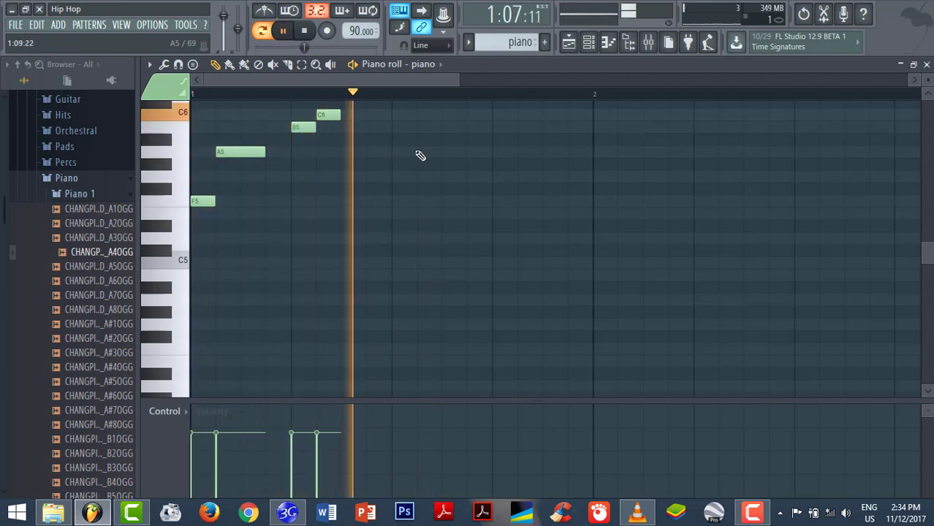
{"action": "key", "text": "space"}
Place an A5 note on step 9 and an E5 note on step 10 of bar 1, and play the pattern back.
{"action": "left_click", "coordinate": [413, 165]}
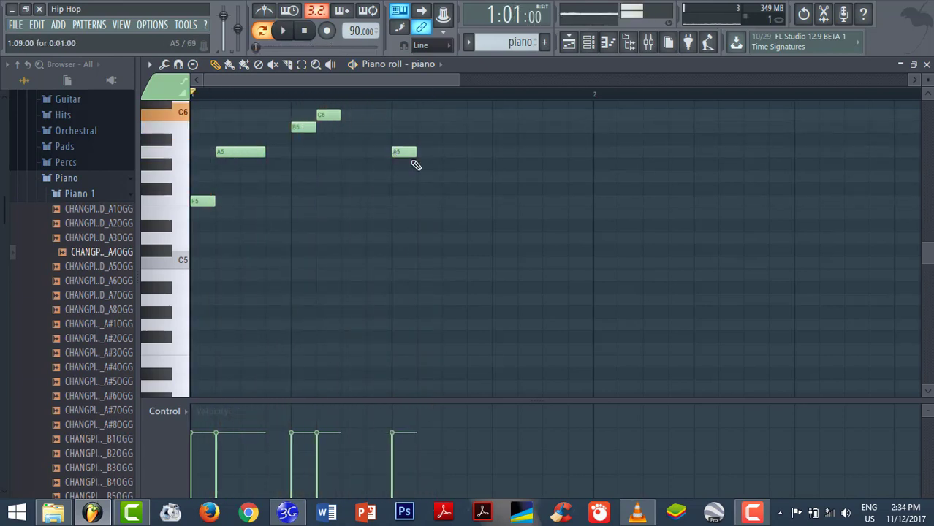
{"action": "left_click", "coordinate": [430, 213]}
{"action": "key", "text": "space"}
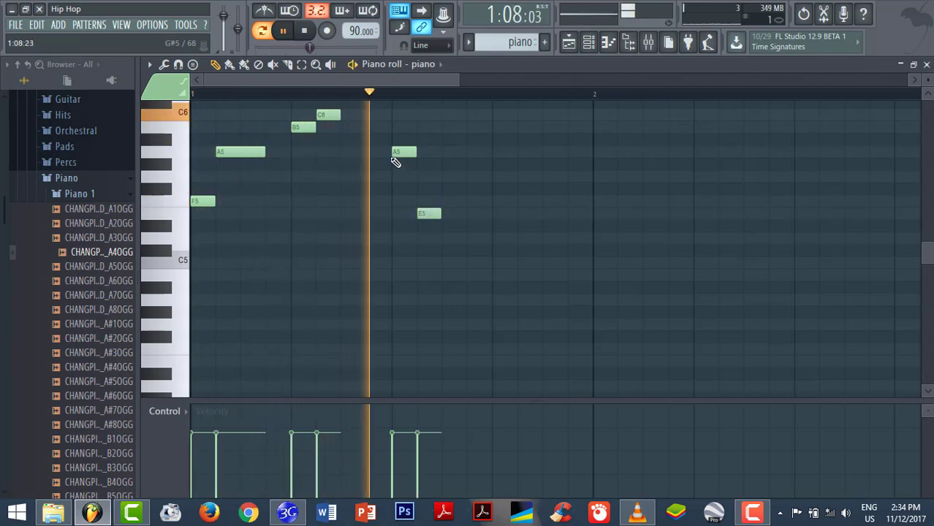
{"action": "key", "text": "space"}
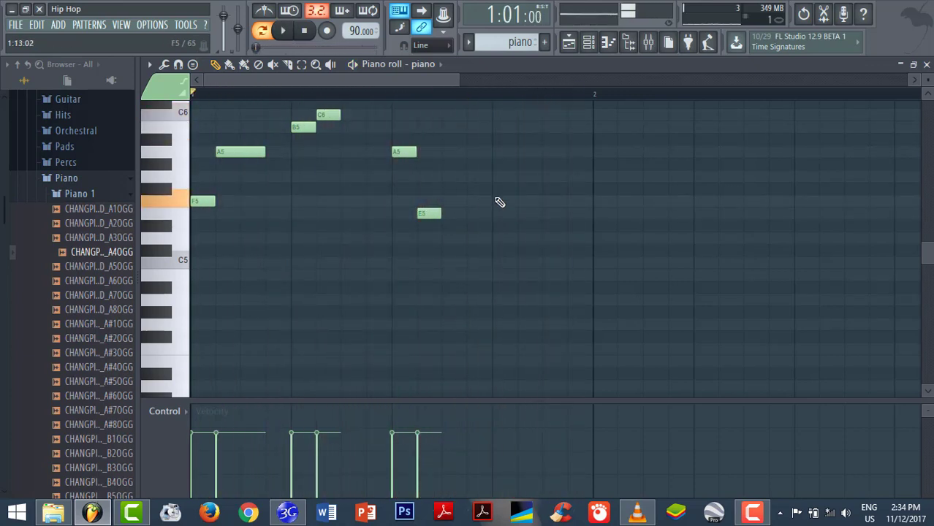
Place a G5 note on step 13 and an A5 note on step 15 of bar 1, and start playback.
{"action": "left_click", "coordinate": [500, 177]}
{"action": "left_click", "coordinate": [547, 153]}
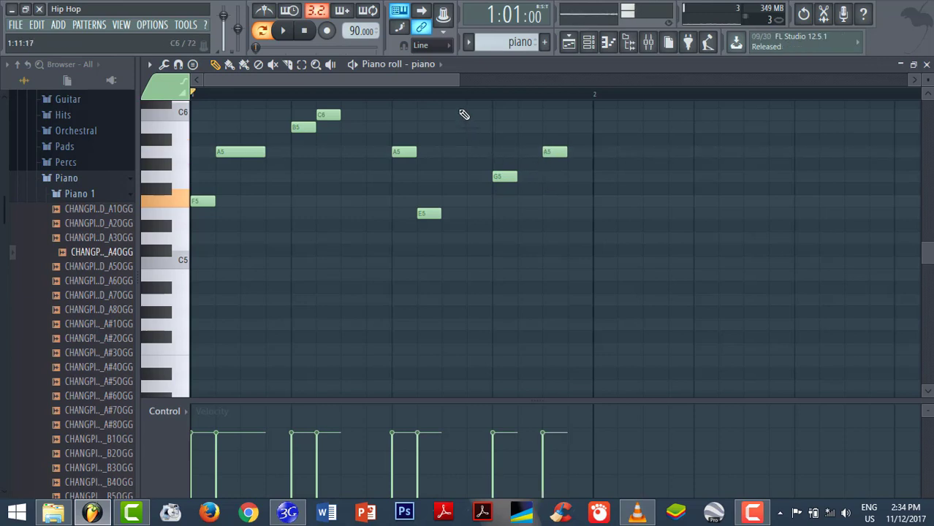
{"action": "key", "text": "space"}
Place an F5 note on step 1 and a G5 note on step 2 of bar 2 during playback, and stop playback.
{"action": "scroll", "coordinate": [482, 160], "scroll_direction": "down", "scroll_amount": 2, "text": "ctrl"}
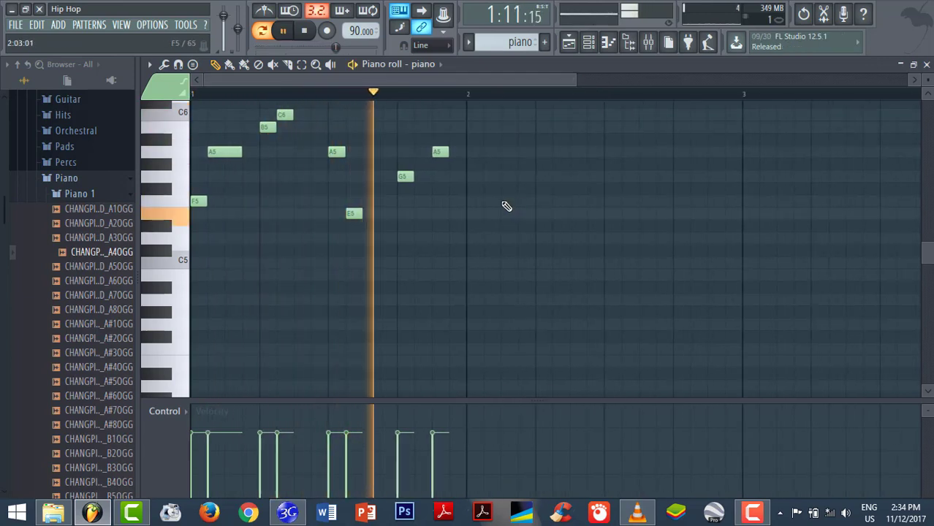
{"action": "left_click", "coordinate": [475, 202]}
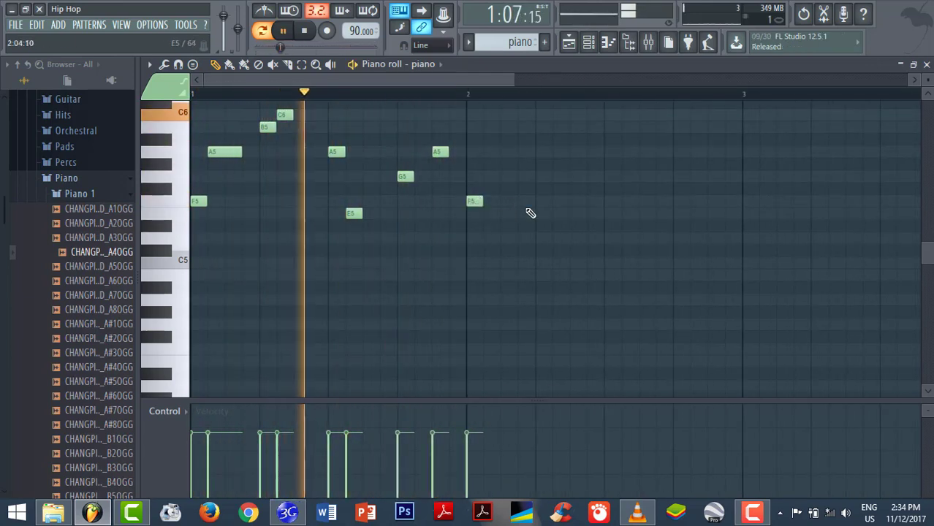
{"action": "left_click", "coordinate": [487, 176]}
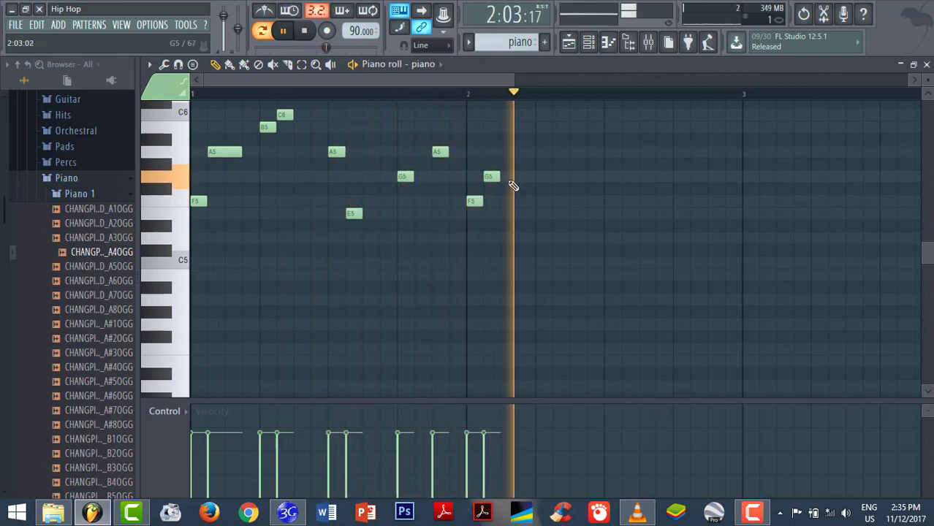
{"action": "key", "text": "space"}
Place two consecutive one-step E5 notes on steps 5 and 6 of bar 2.
{"action": "left_click", "coordinate": [545, 152]}
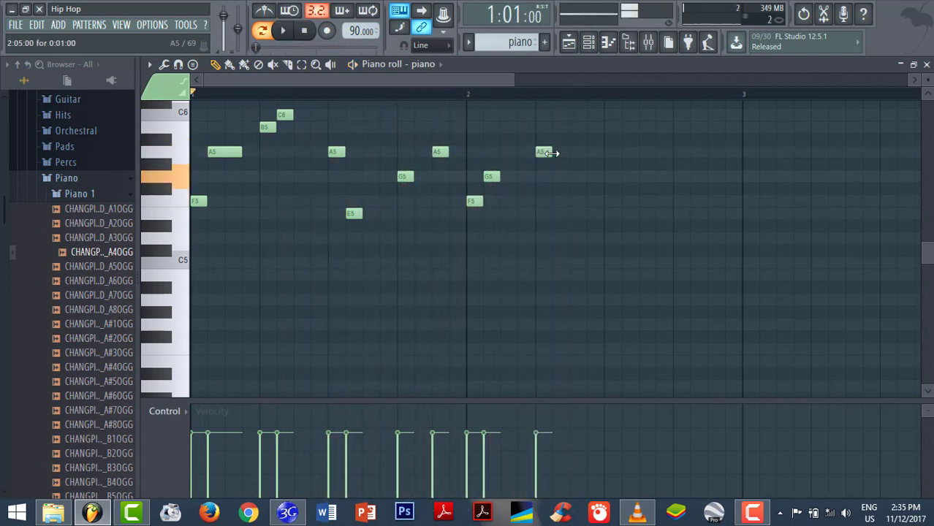
{"action": "left_click_drag", "start_coordinate": [544, 153], "coordinate": [545, 212]}
{"action": "left_click", "coordinate": [560, 213]}
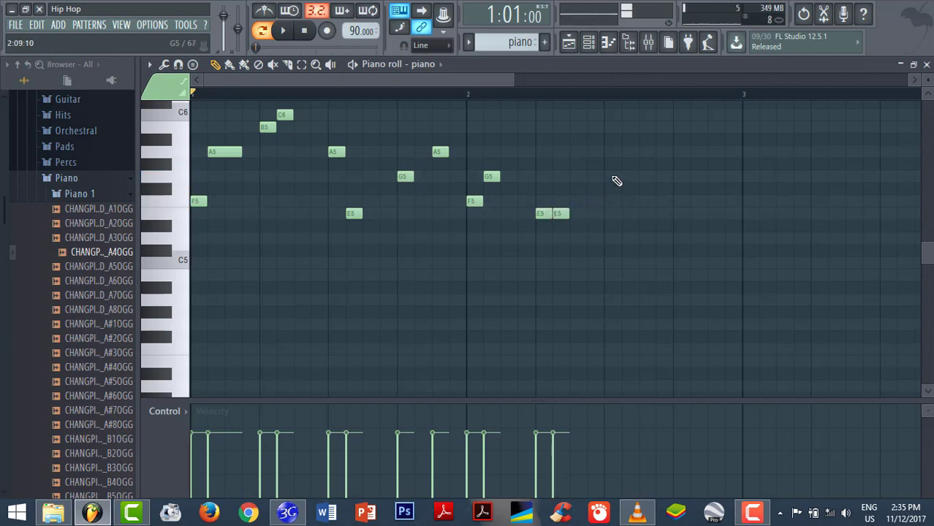
Place a G5 note on step 9 and an F5 note on step 10 of bar 2, and play the pattern back.
{"action": "left_click", "coordinate": [612, 176]}
{"action": "left_click", "coordinate": [629, 201]}
{"action": "key", "text": "space"}
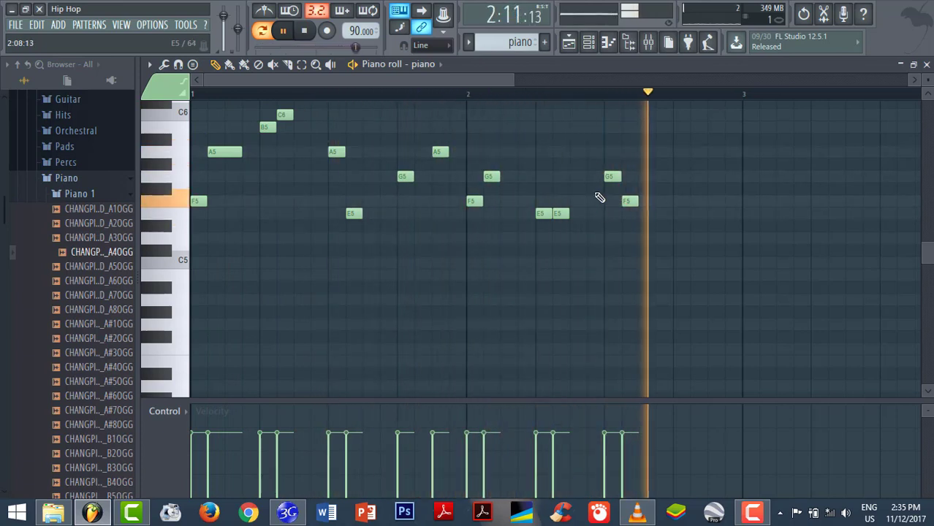
{"action": "key", "text": "space"}
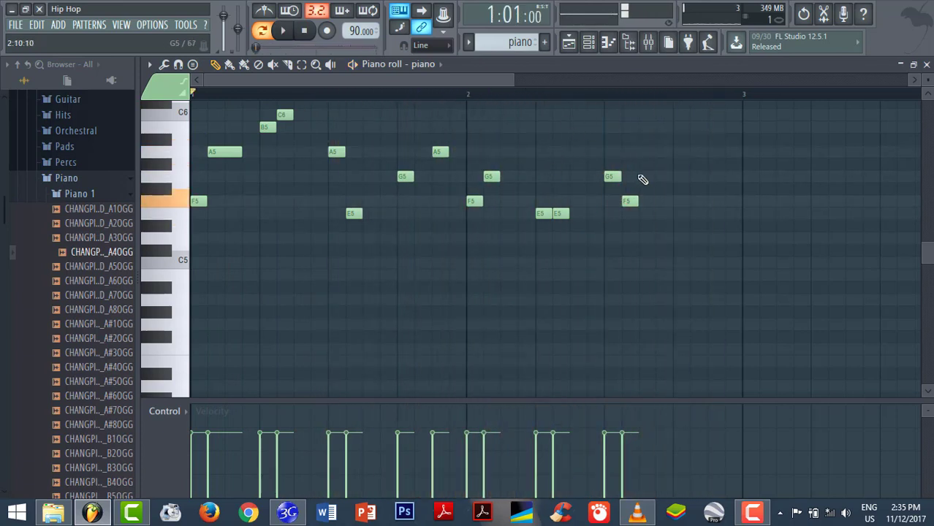
Place a B5 note on step 13 and a C6 note on step 15 of bar 2, and start playback.
{"action": "left_click", "coordinate": [678, 127]}
{"action": "key", "text": "space"}
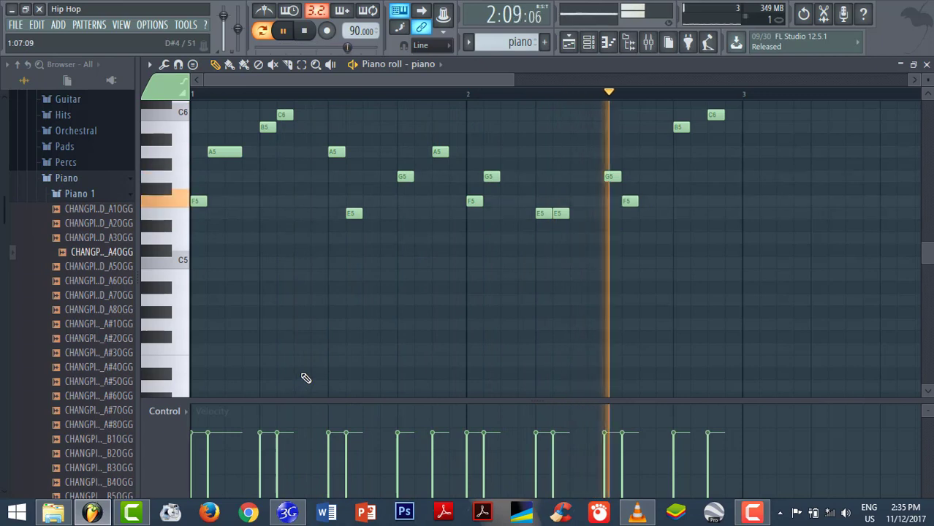
Stop playback and name the playlist track holding the piano clip "Piano".
{"action": "key", "text": "space"}
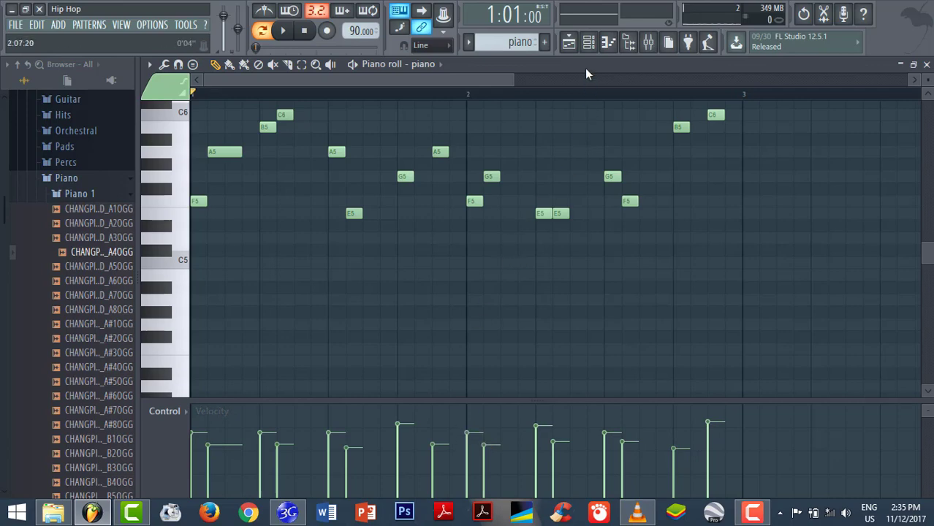
{"action": "left_click", "coordinate": [569, 44]}
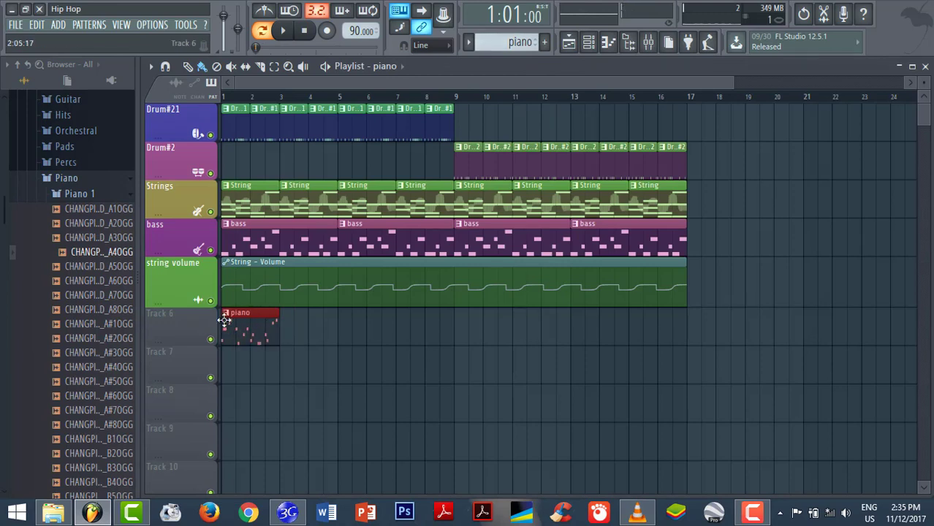
{"action": "right_click", "coordinate": [150, 329]}
{"action": "left_click", "coordinate": [226, 228]}
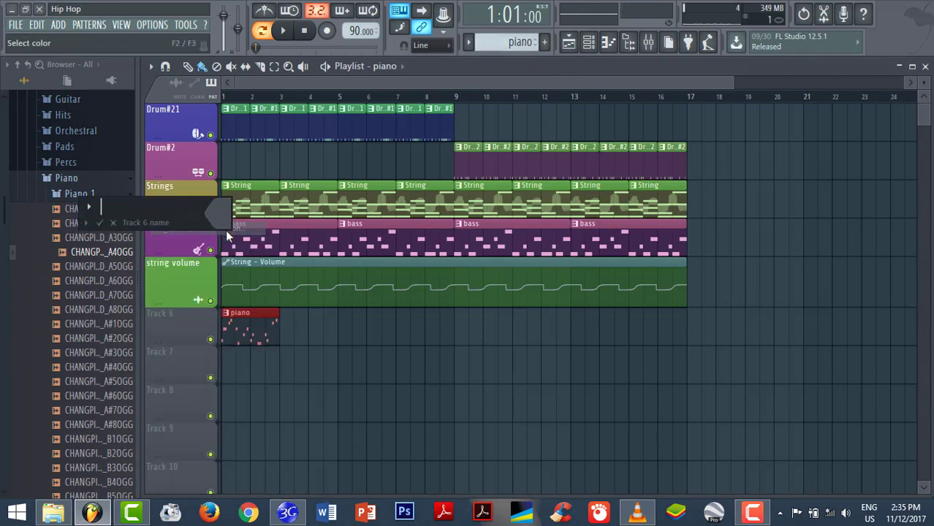
{"action": "type", "text": "P"}
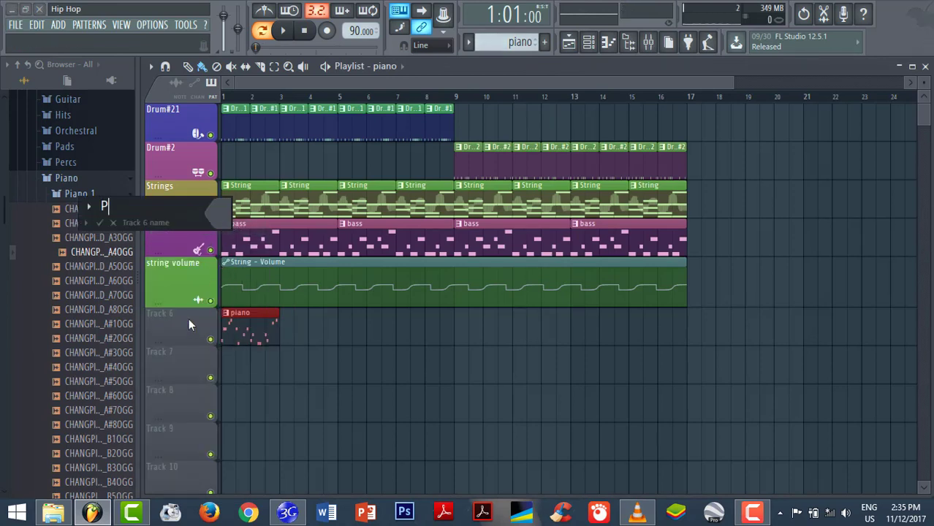
{"action": "type", "text": "iano"}
Give the Piano playlist track a purple colour and a piano keyboard icon, and accept the changes.
{"action": "left_click", "coordinate": [220, 215]}
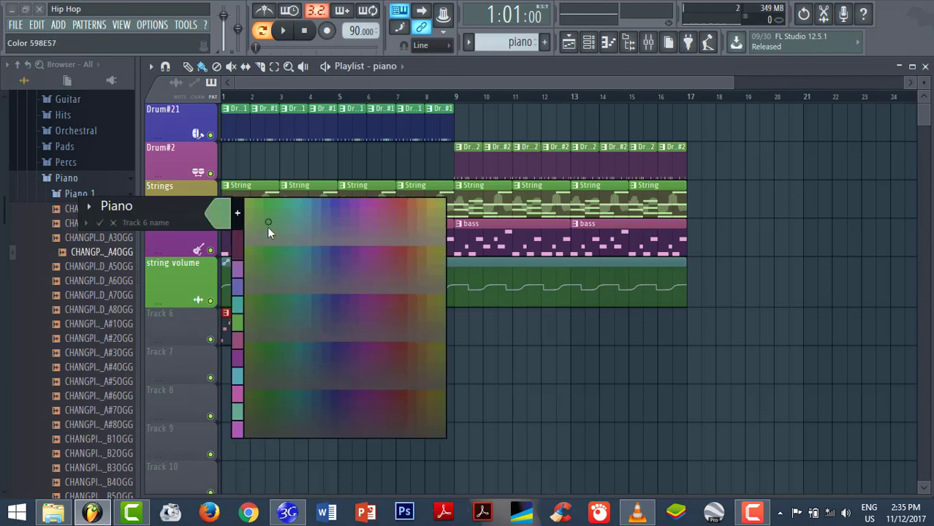
{"action": "left_click", "coordinate": [242, 267]}
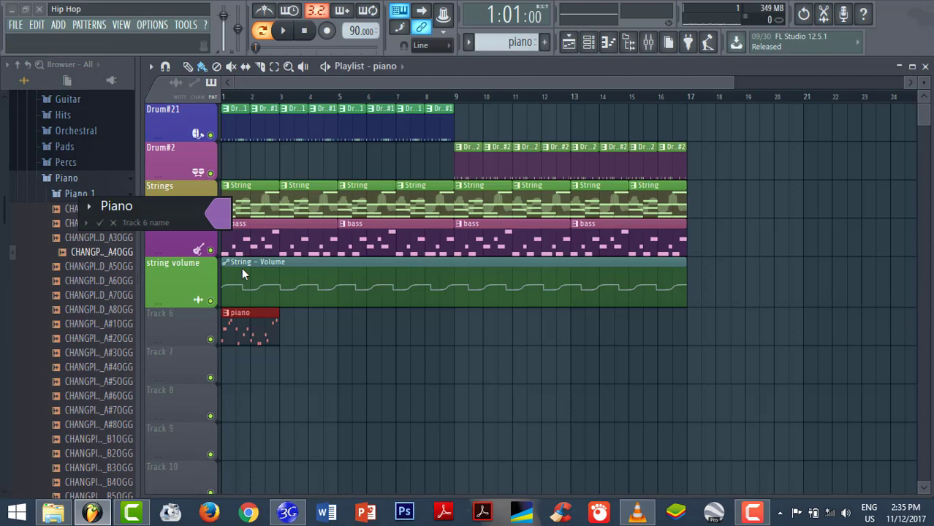
{"action": "left_click", "coordinate": [93, 210]}
{"action": "left_click", "coordinate": [124, 78]}
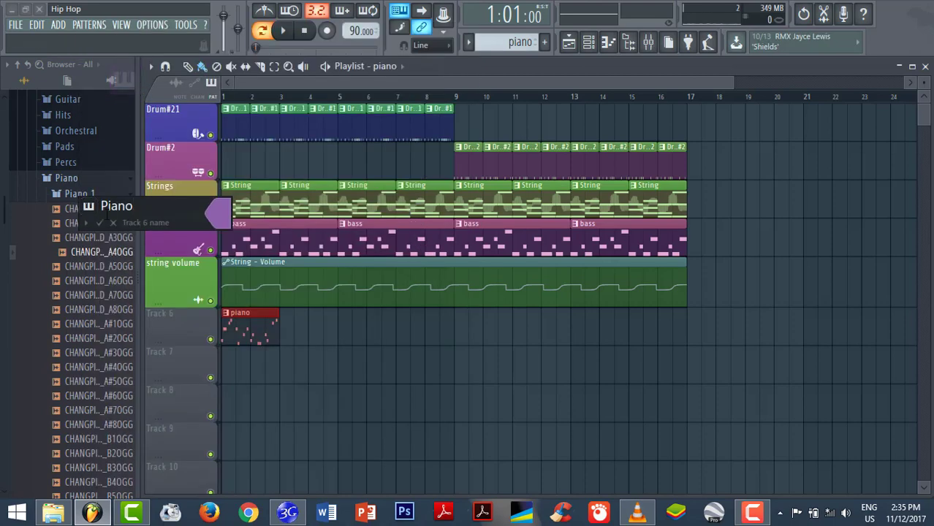
{"action": "left_click", "coordinate": [100, 223]}
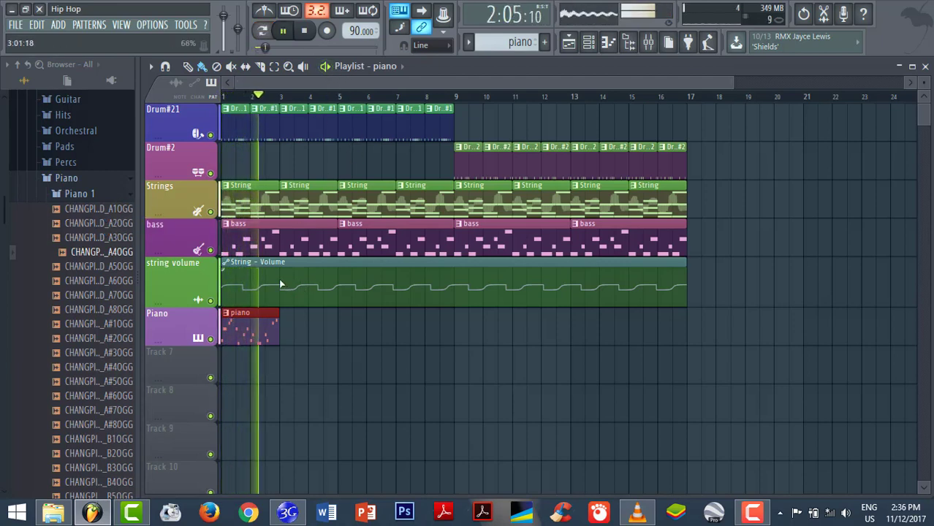
Add three piano pattern clips to the Piano track, back to back at bars 3, 5 and 7.
{"action": "left_click", "coordinate": [290, 329]}
{"action": "left_click", "coordinate": [357, 326]}
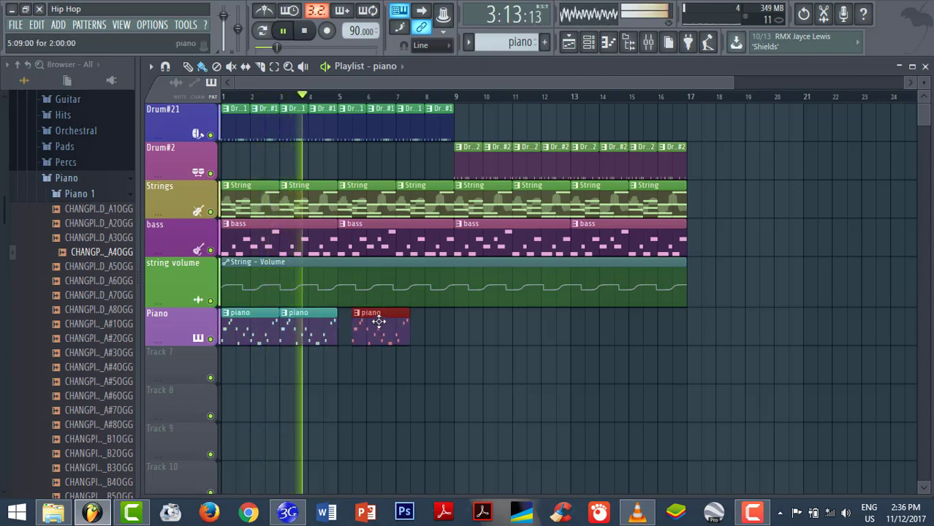
{"action": "left_click_drag", "start_coordinate": [372, 321], "coordinate": [358, 322]}
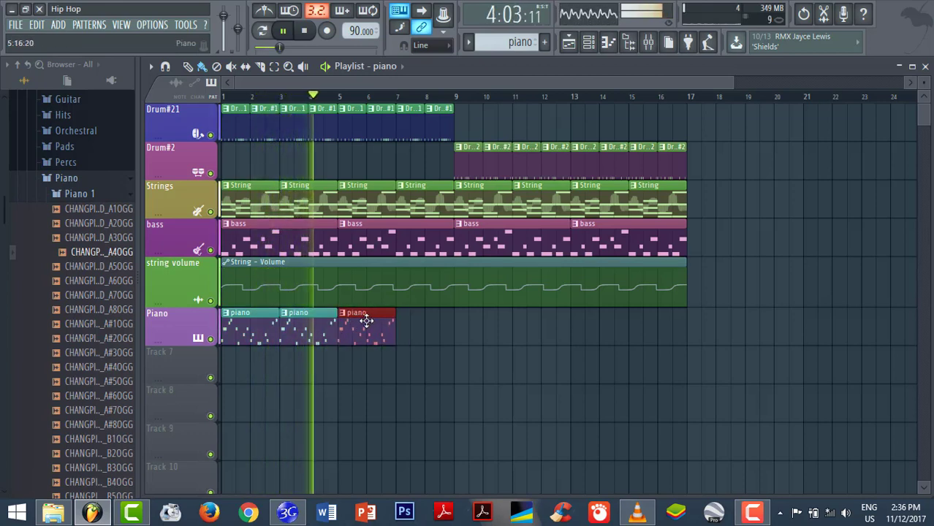
{"action": "left_click", "coordinate": [403, 327]}
Place piano clips at bars 11 and 13 on the Piano track, leaving bars 9 and 10 empty, and stop playback.
{"action": "left_click", "coordinate": [461, 329]}
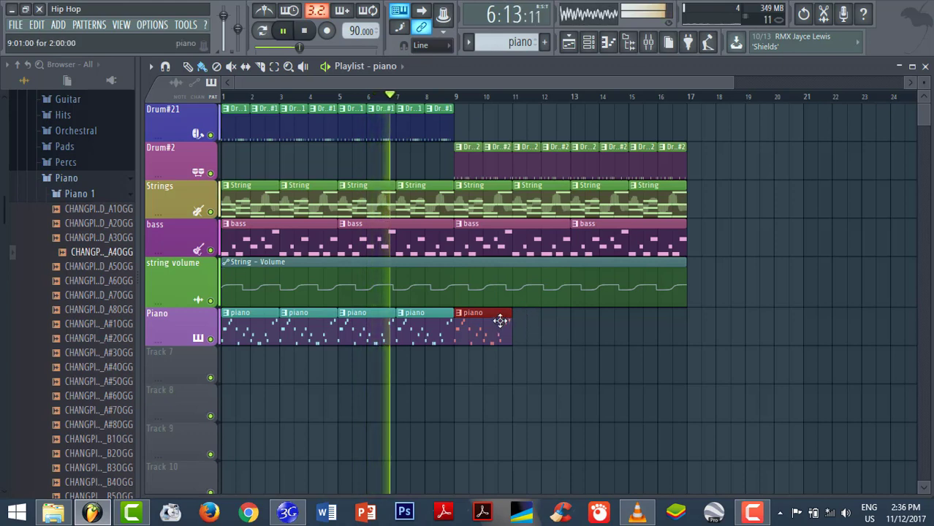
{"action": "left_click_drag", "start_coordinate": [492, 316], "coordinate": [550, 315]}
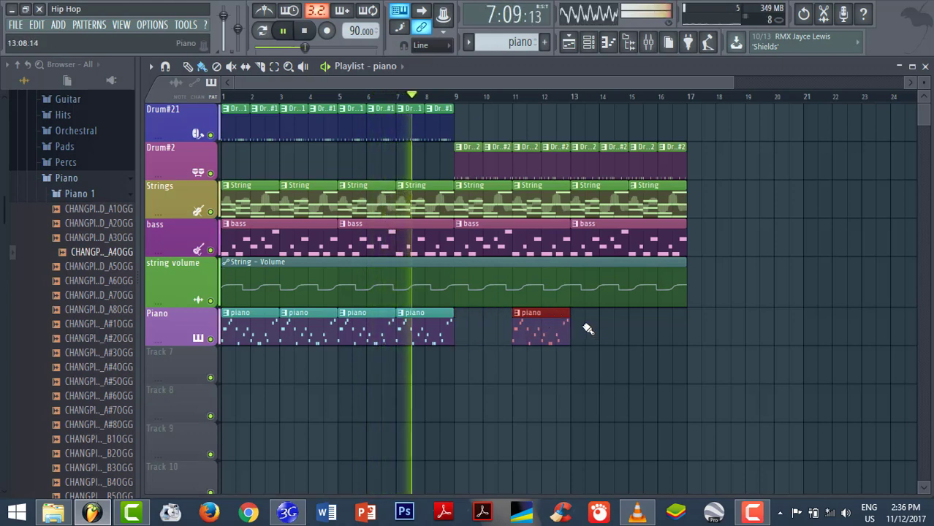
{"action": "key", "text": "ctrl+b"}
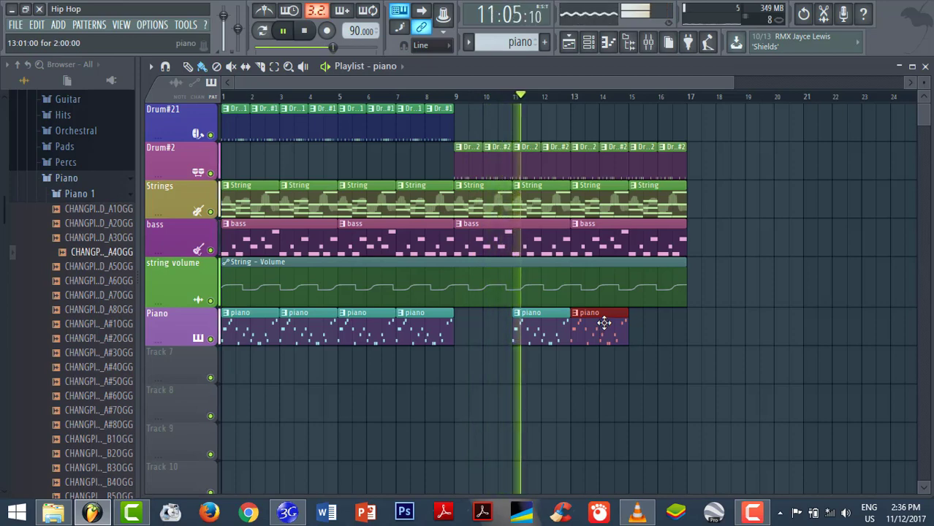
{"action": "key", "text": "space"}
Load Fruity Parametric EQ 2 into effect slot 1 of the piano mixer track.
{"action": "left_click", "coordinate": [656, 44]}
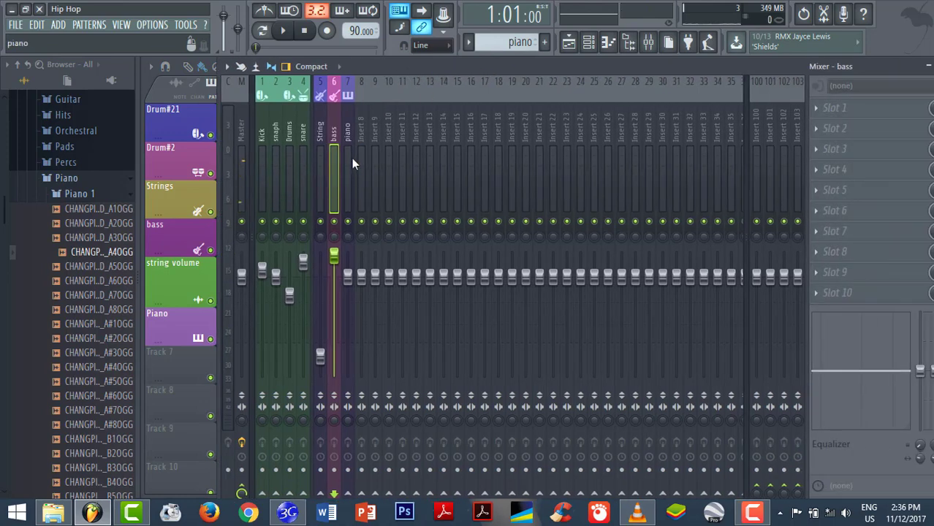
{"action": "left_click", "coordinate": [349, 130]}
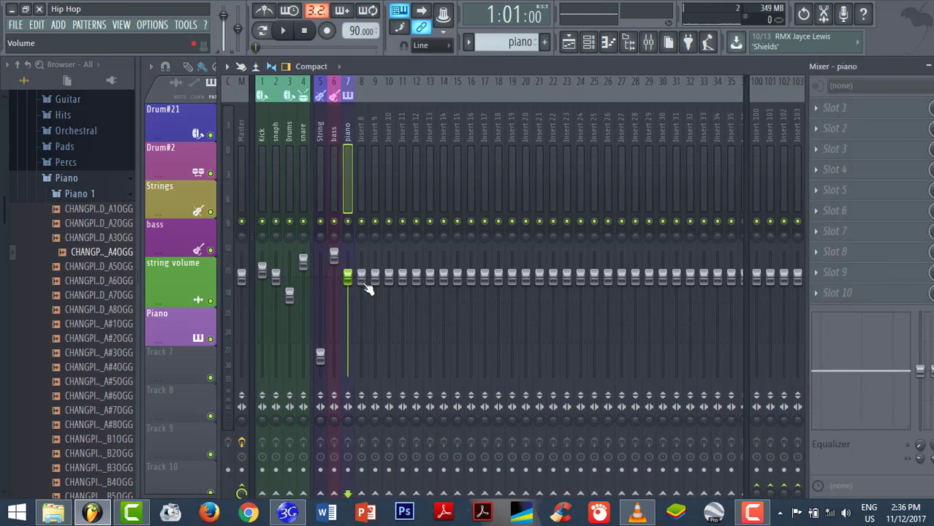
{"action": "left_click", "coordinate": [873, 111]}
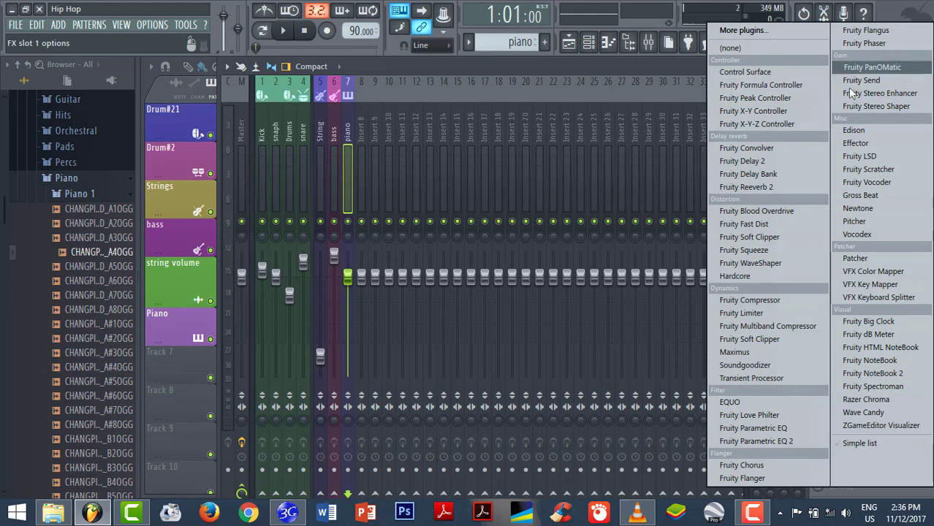
{"action": "left_click", "coordinate": [525, 67]}
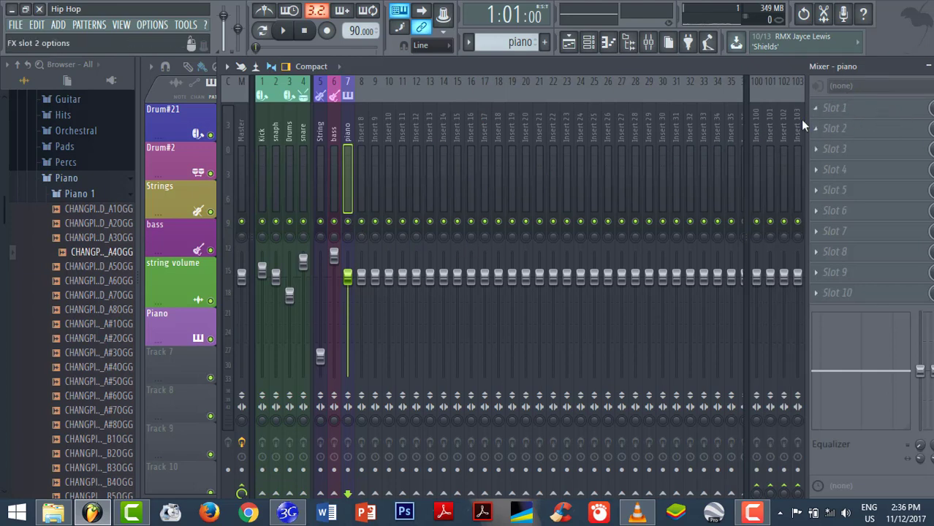
{"action": "left_click", "coordinate": [855, 112]}
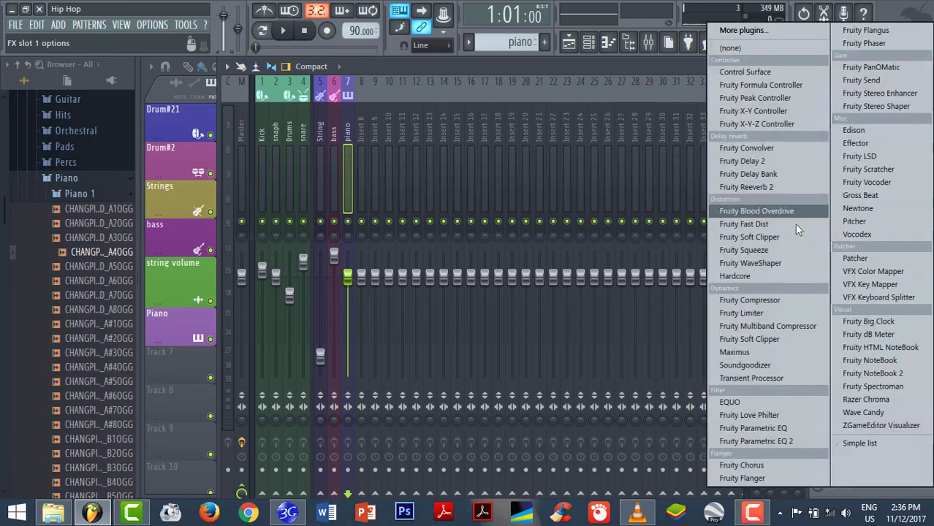
{"action": "left_click", "coordinate": [798, 439]}
{"action": "left_click_drag", "start_coordinate": [430, 132], "coordinate": [514, 122]}
Start and stop song playback, play the piano pattern on its own, and reopen the piano mixer track's parametric EQ.
{"action": "key", "text": "space"}
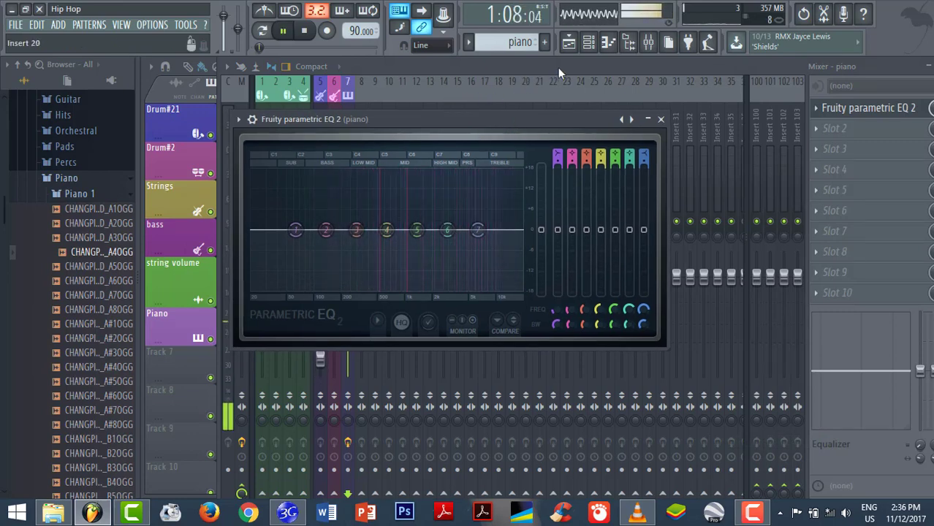
{"action": "left_click", "coordinate": [568, 42]}
{"action": "key", "text": "space"}
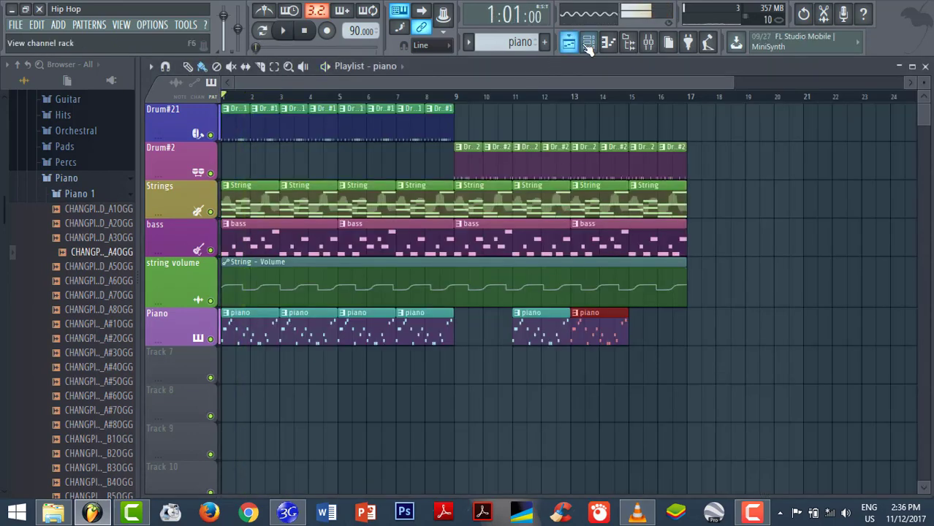
{"action": "left_click", "coordinate": [588, 42]}
{"action": "key", "text": "space"}
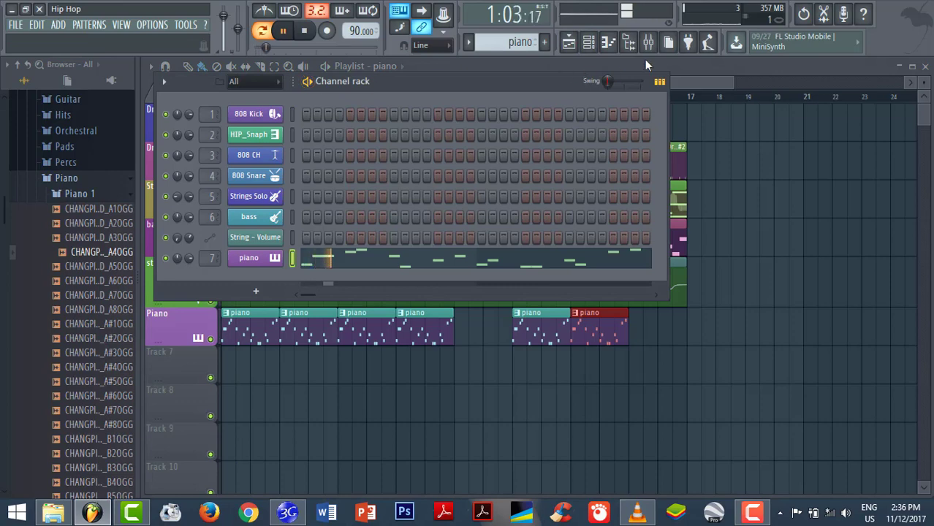
{"action": "left_click", "coordinate": [648, 41]}
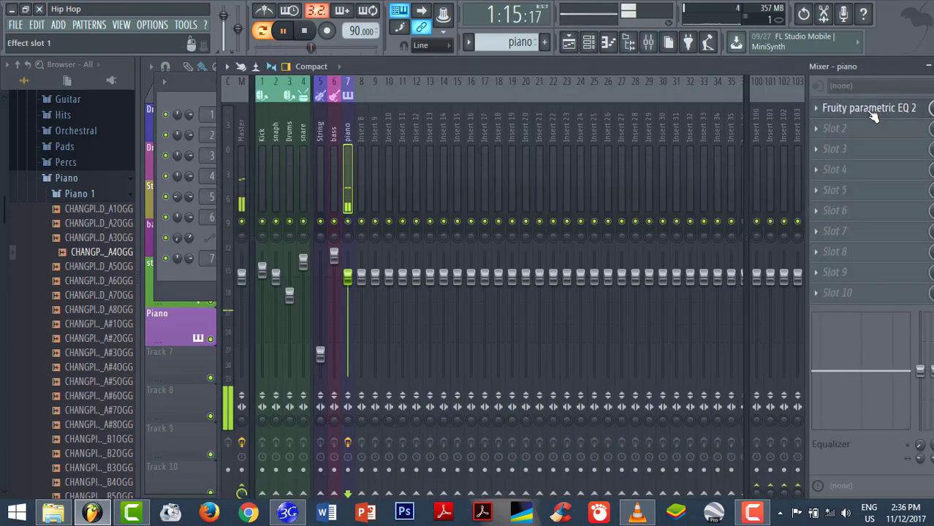
{"action": "left_click", "coordinate": [870, 110]}
Cut EQ band 7 to the bottom of its range and boost band 1 on the piano's parametric EQ.
{"action": "left_click_drag", "start_coordinate": [497, 229], "coordinate": [475, 274]}
{"action": "left_click_drag", "start_coordinate": [295, 229], "coordinate": [300, 180]}
{"action": "left_click_drag", "start_coordinate": [475, 275], "coordinate": [475, 289]}
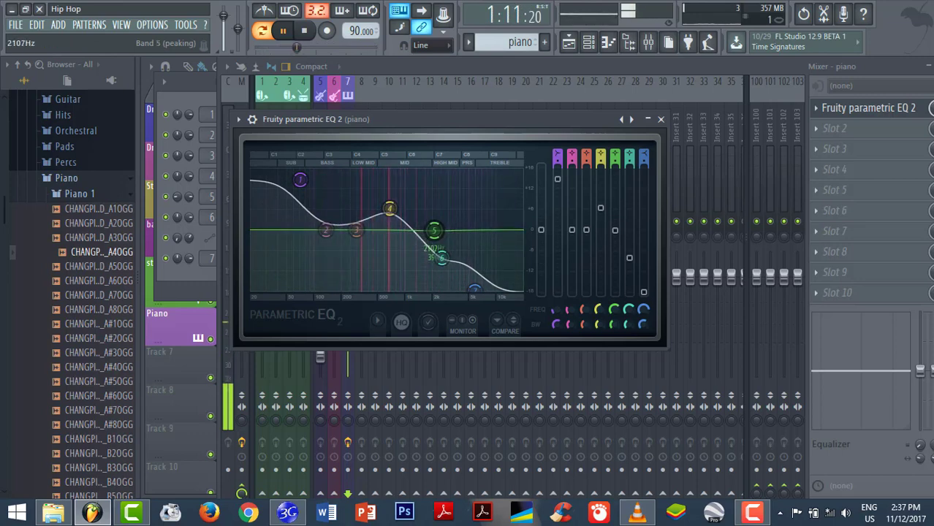
Boost EQ band 3 to about 9 dB with a narrow bandwidth, raise band 2, and close the equalizer.
{"action": "left_click_drag", "start_coordinate": [400, 216], "coordinate": [355, 201]}
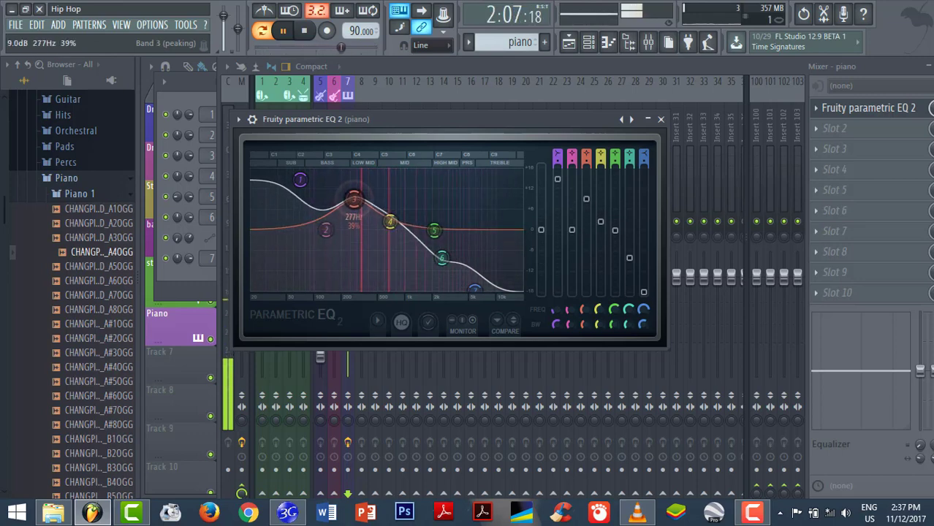
{"action": "left_click_drag", "start_coordinate": [330, 235], "coordinate": [326, 209]}
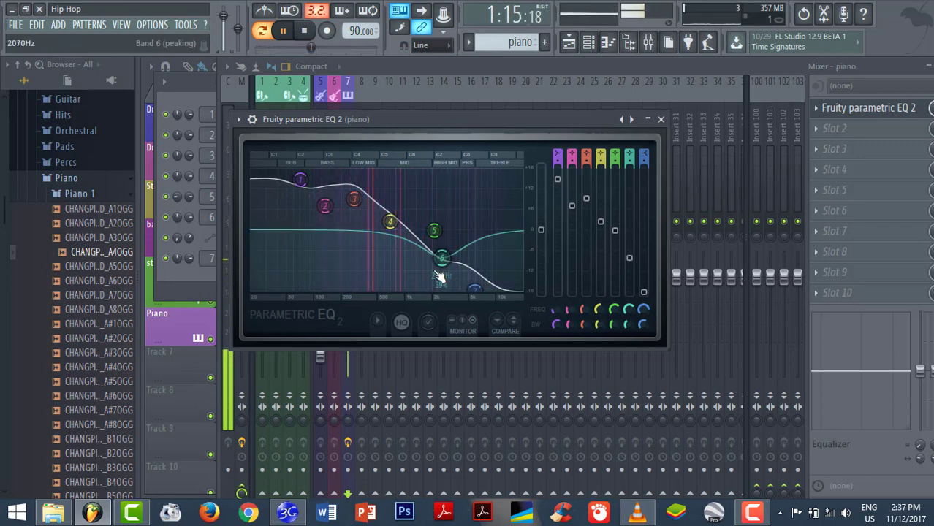
{"action": "scroll", "coordinate": [358, 207], "scroll_direction": "down", "scroll_amount": 5}
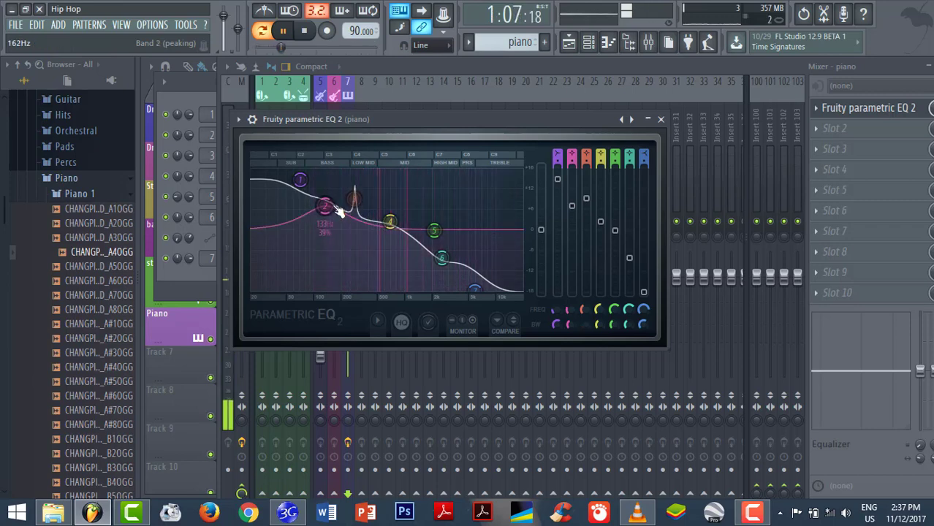
{"action": "left_click", "coordinate": [660, 119]}
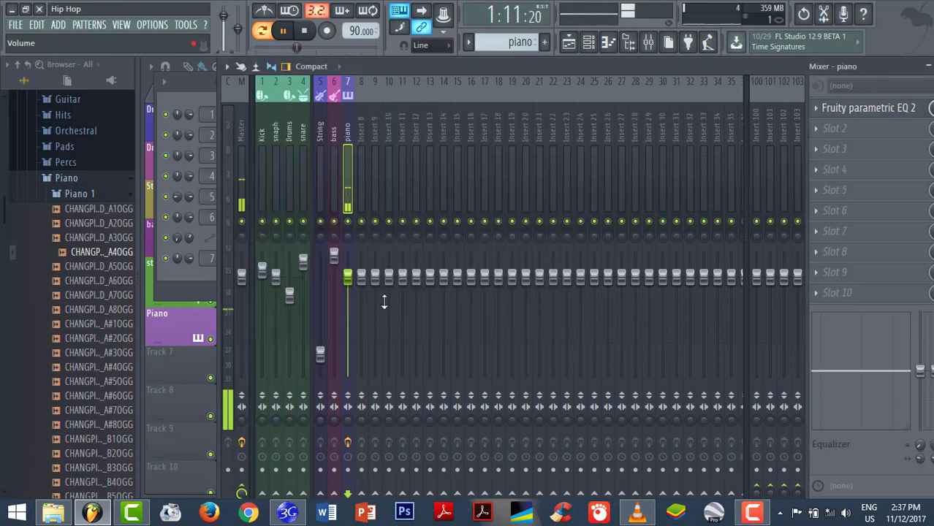
Create an automation clip for the piano mixer track's volume and make its playlist track taller.
{"action": "right_click", "coordinate": [349, 278]}
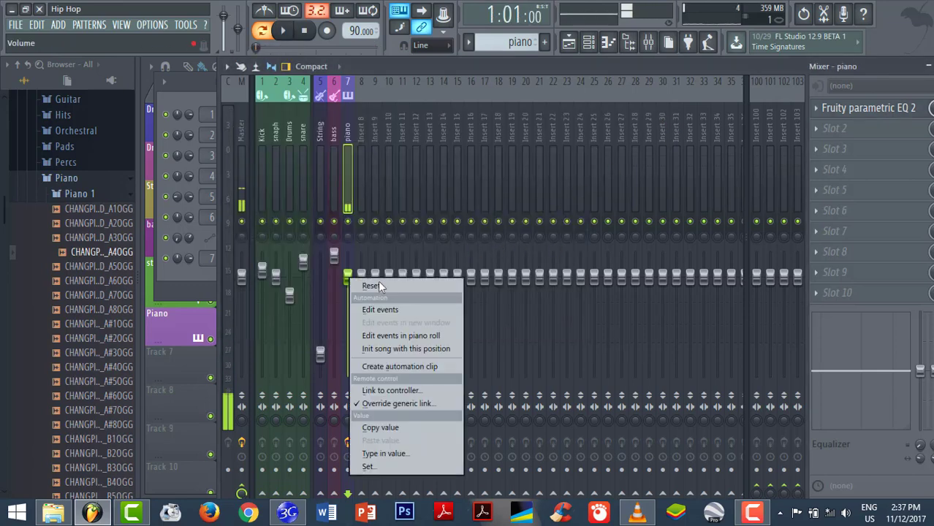
{"action": "left_click", "coordinate": [403, 366]}
{"action": "left_click", "coordinate": [569, 42]}
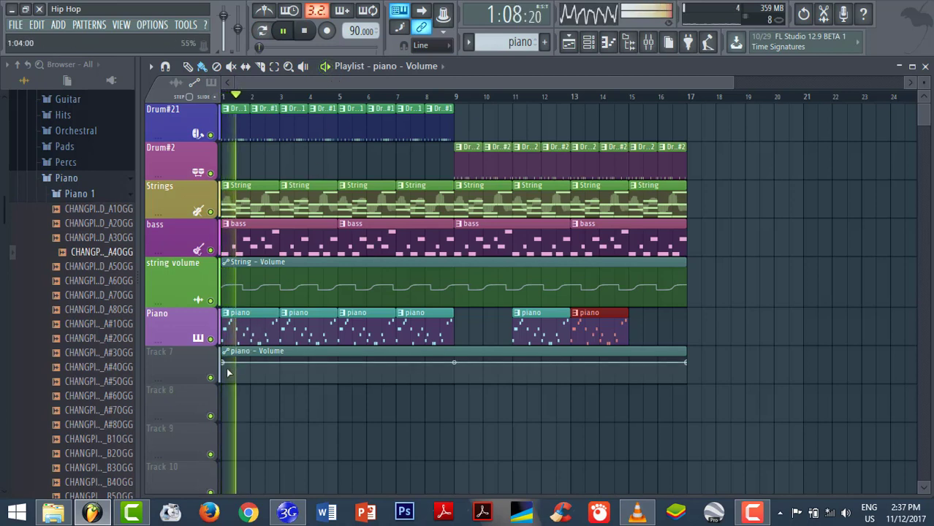
{"action": "left_click_drag", "start_coordinate": [227, 384], "coordinate": [228, 469]}
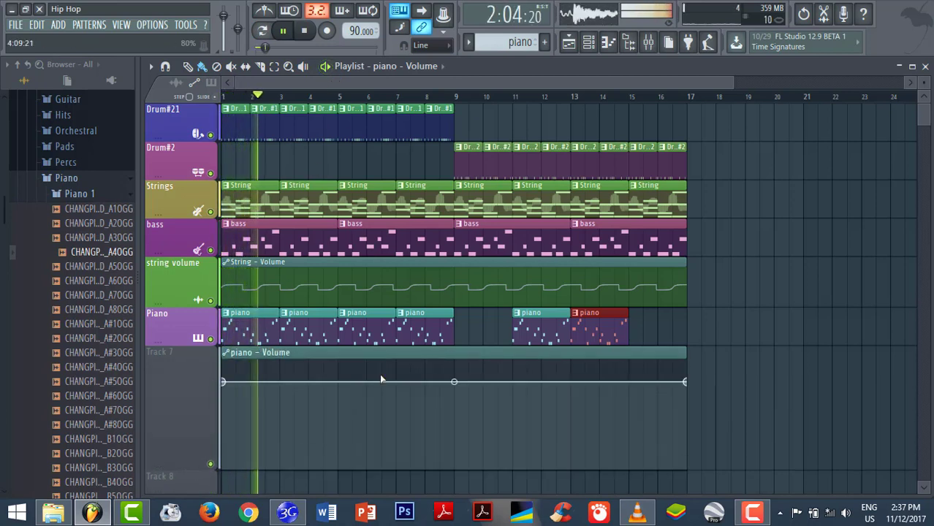
Lower the piano volume curve's starting point and add points at bars 2, 3.5, 4 and 5.5, forming two peaks with a dip between.
{"action": "scroll", "coordinate": [409, 358], "scroll_direction": "down", "scroll_amount": 2}
{"action": "left_click_drag", "start_coordinate": [223, 308], "coordinate": [223, 352]}
{"action": "right_click", "coordinate": [250, 334]}
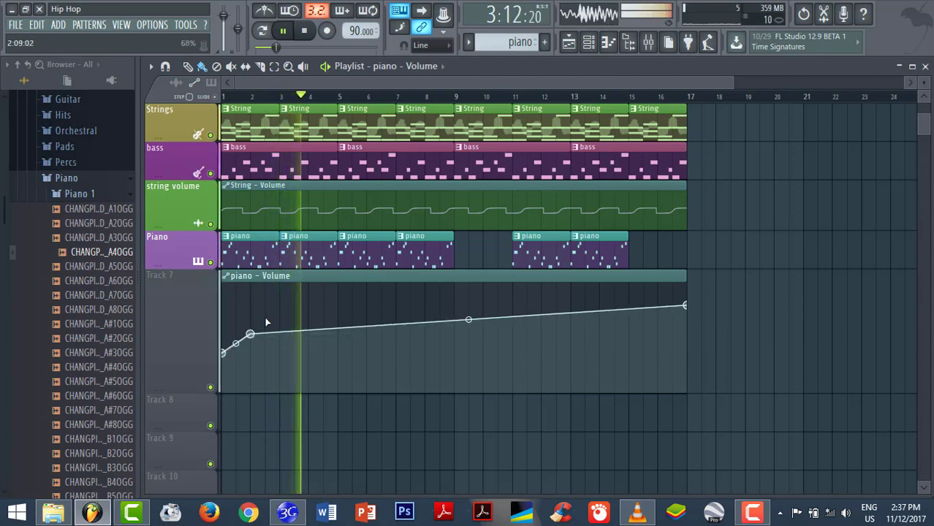
{"action": "right_click", "coordinate": [293, 313]}
{"action": "right_click", "coordinate": [307, 337]}
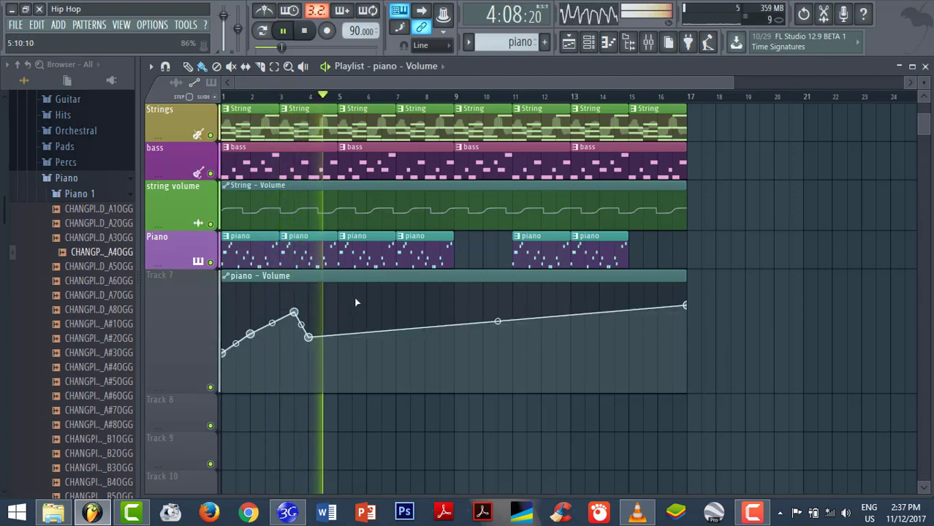
{"action": "right_click", "coordinate": [352, 298]}
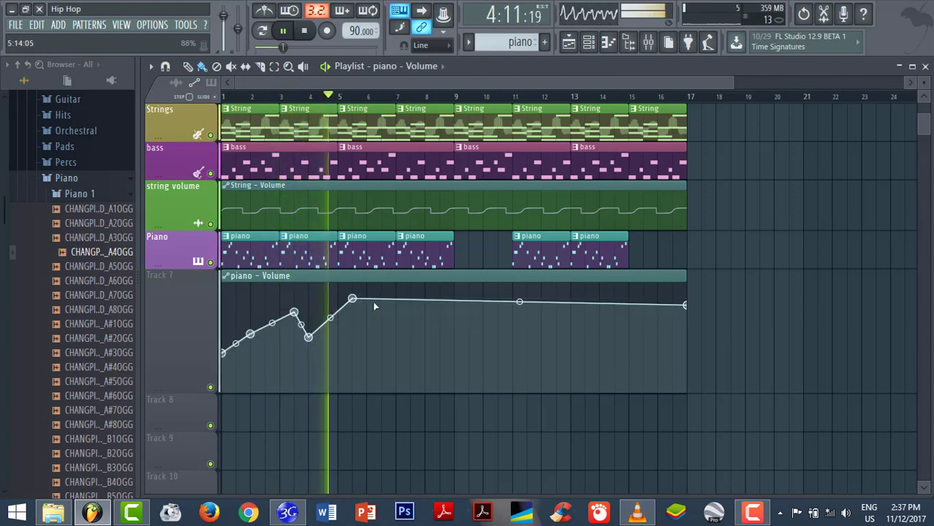
Add descending piano volume points at bars 7, 7.5 and 8, and a higher point at bar 11.
{"action": "right_click", "coordinate": [396, 343]}
{"action": "right_click", "coordinate": [408, 357]}
{"action": "right_click", "coordinate": [424, 380]}
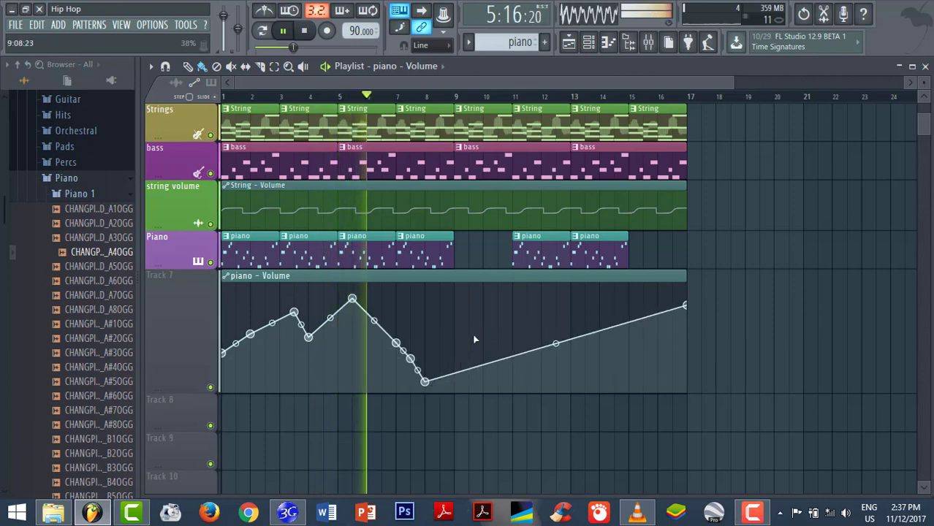
{"action": "right_click", "coordinate": [512, 336]}
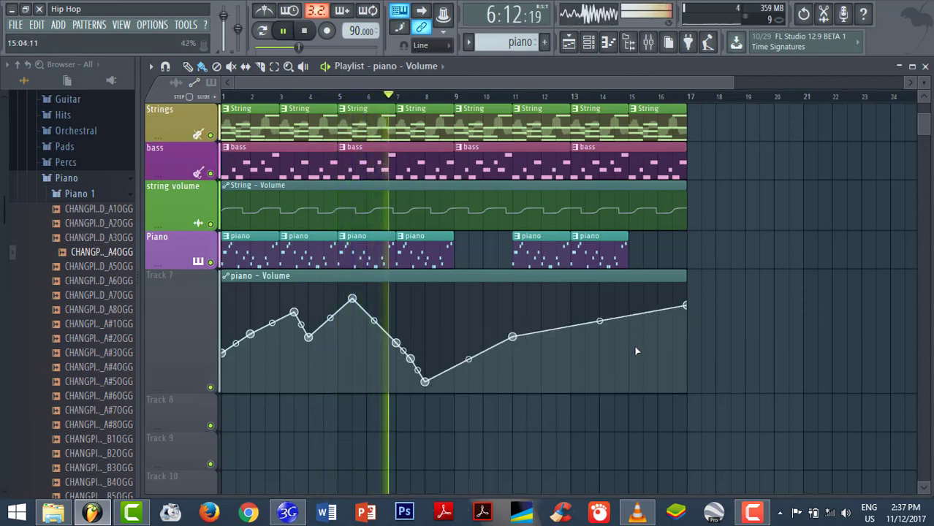
Add piano volume points at bars 14.5 and 15 forming a sharp drop, raise the bar 8 point, and restart playback.
{"action": "right_click", "coordinate": [627, 374]}
{"action": "right_click", "coordinate": [615, 312]}
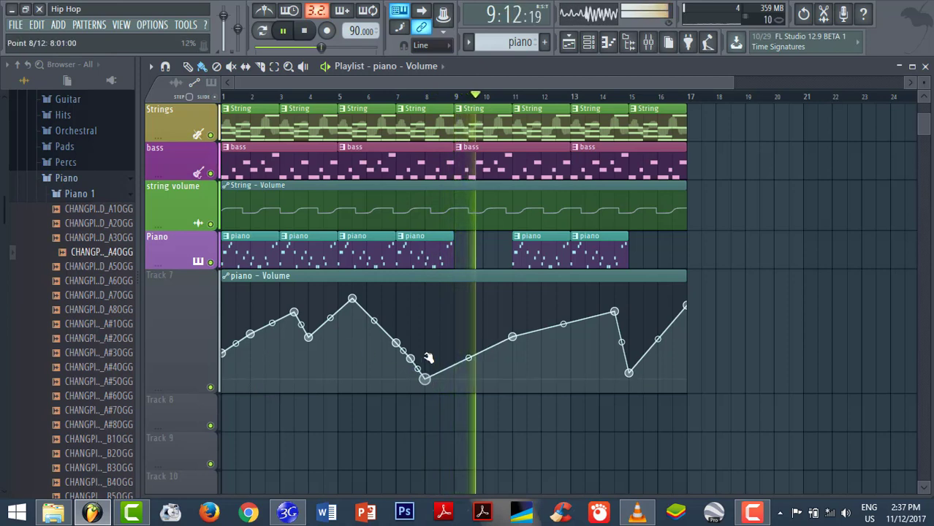
{"action": "left_click_drag", "start_coordinate": [424, 379], "coordinate": [430, 324]}
{"action": "key", "text": "space"}
{"action": "key", "text": "space"}
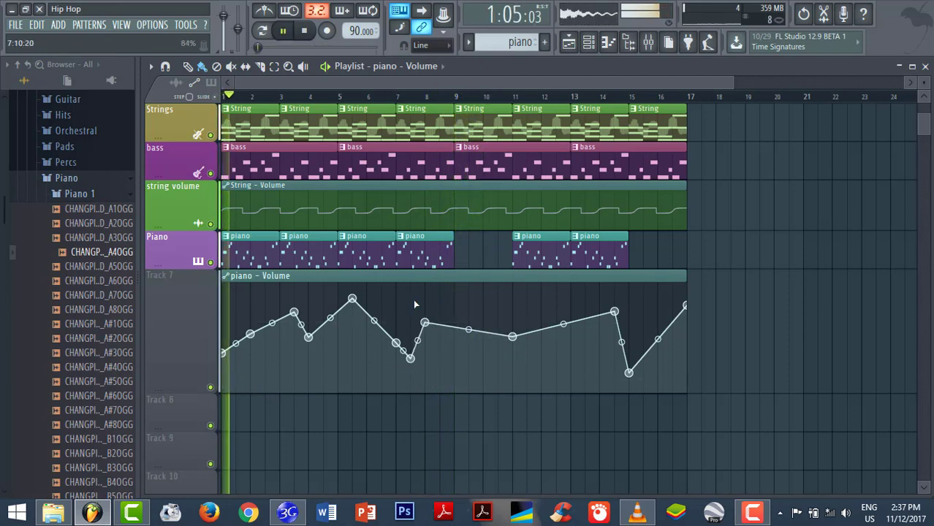
Raise the piano volume curve's starting point, bend the bar 2–3.5 segment upward and the bar 4–5.5 segment downward, and stop playback.
{"action": "left_click_drag", "start_coordinate": [223, 353], "coordinate": [272, 313]}
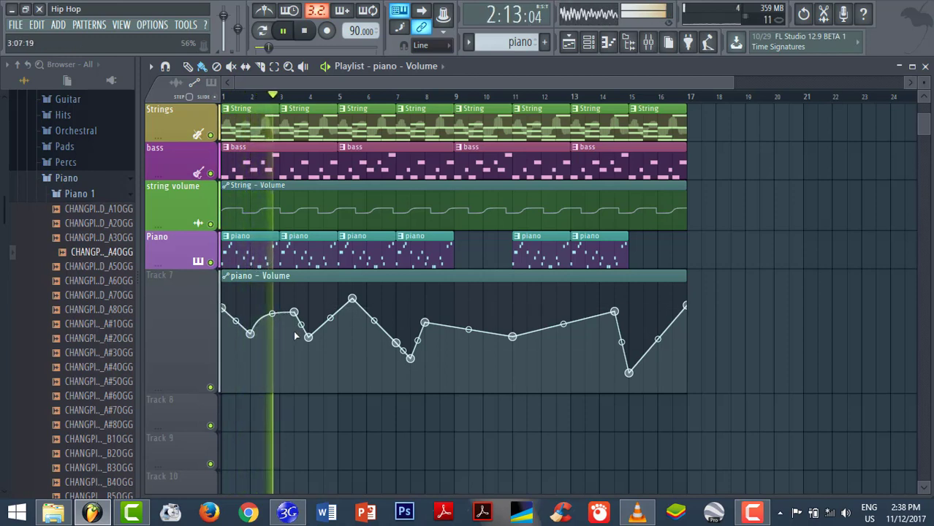
{"action": "left_click_drag", "start_coordinate": [332, 316], "coordinate": [331, 329]}
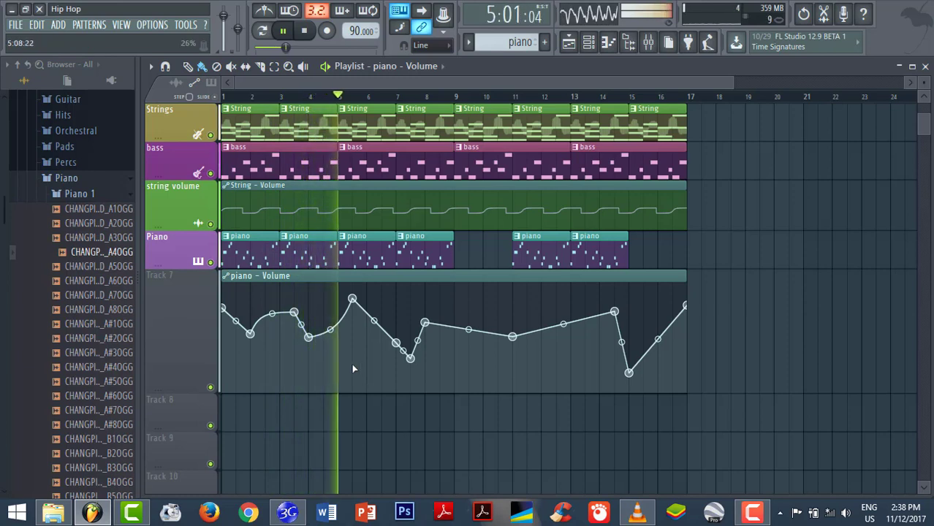
{"action": "key", "text": "space"}
Reduce the height of the piano volume automation's track and move the clip onto the Piano track.
{"action": "left_click_drag", "start_coordinate": [187, 358], "coordinate": [198, 308]}
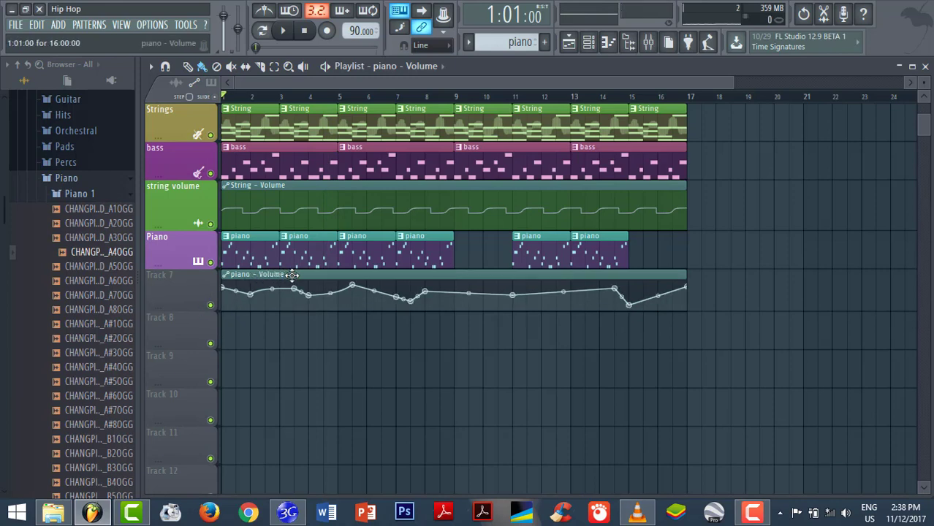
{"action": "left_click_drag", "start_coordinate": [292, 288], "coordinate": [292, 249]}
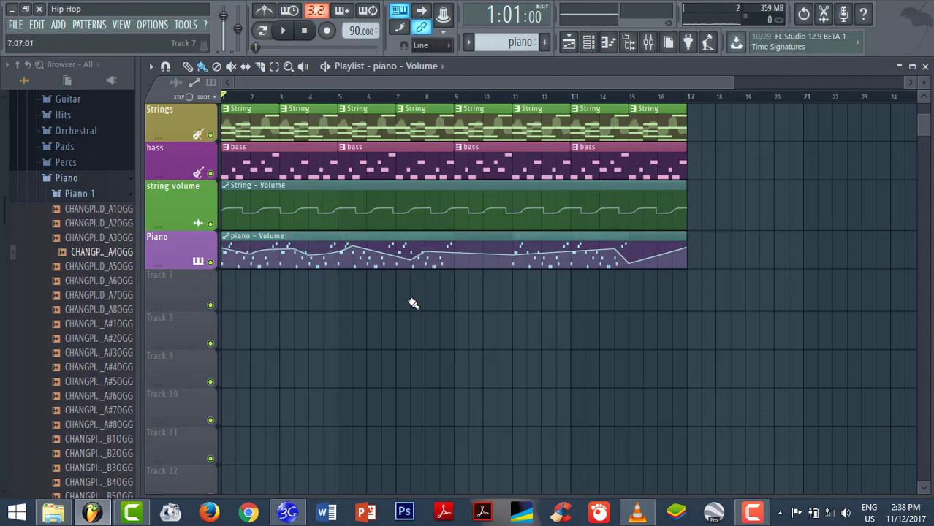
{"action": "scroll", "coordinate": [413, 303], "scroll_direction": "up", "scroll_amount": 2}
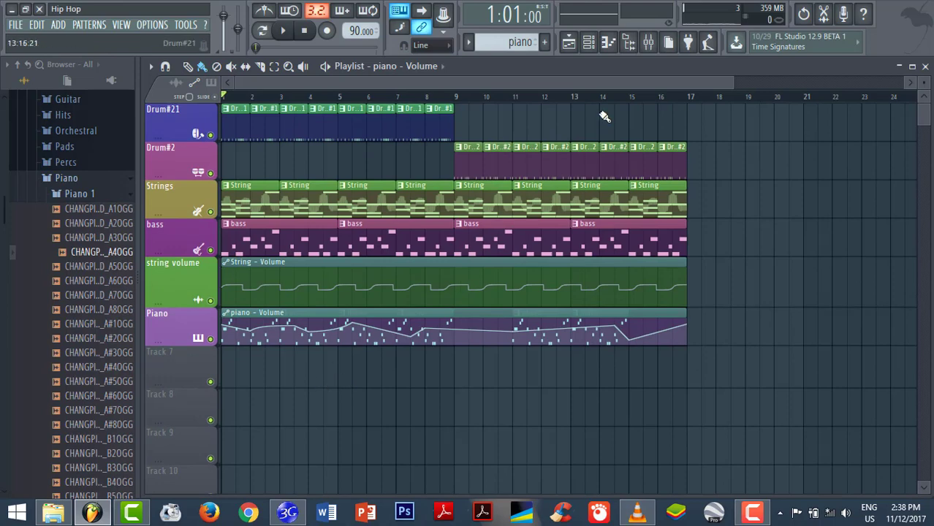
Create a new pattern named "chords" and give it a green color.
{"action": "left_click", "coordinate": [590, 43]}
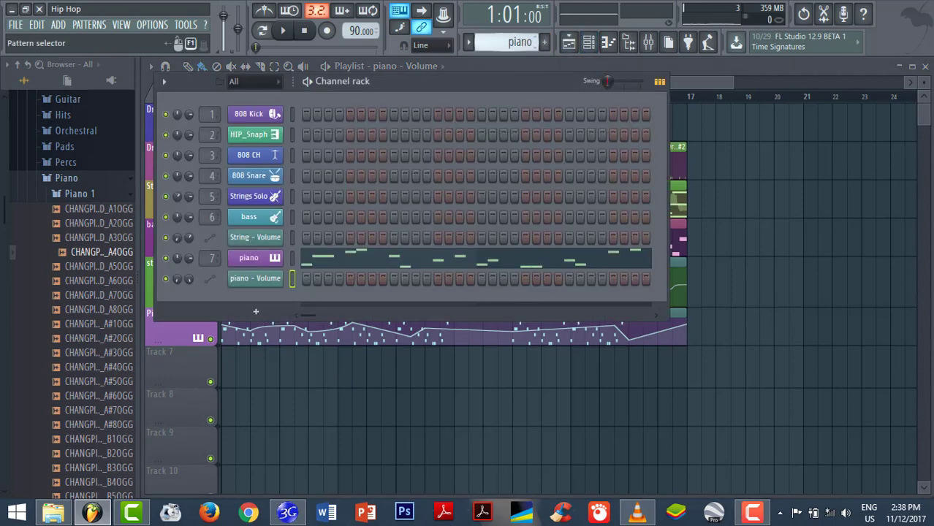
{"action": "left_click", "coordinate": [522, 43]}
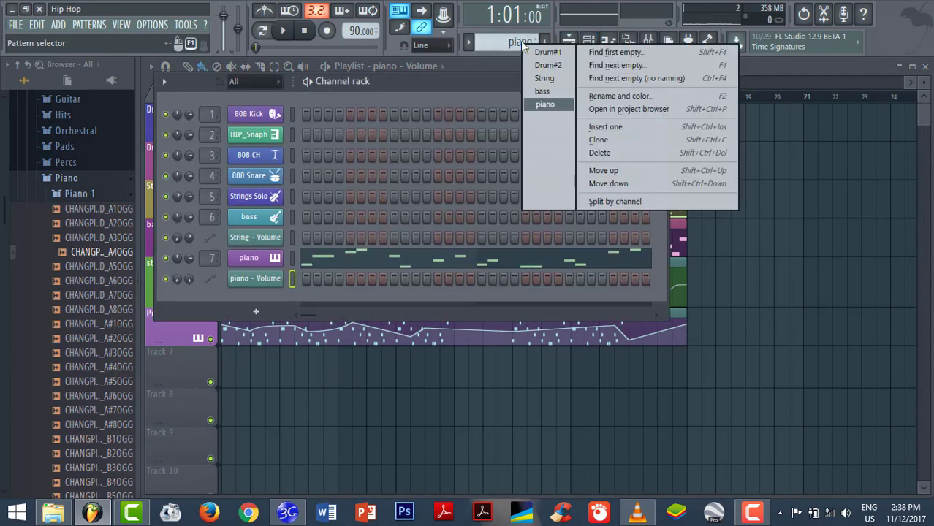
{"action": "left_click", "coordinate": [520, 40]}
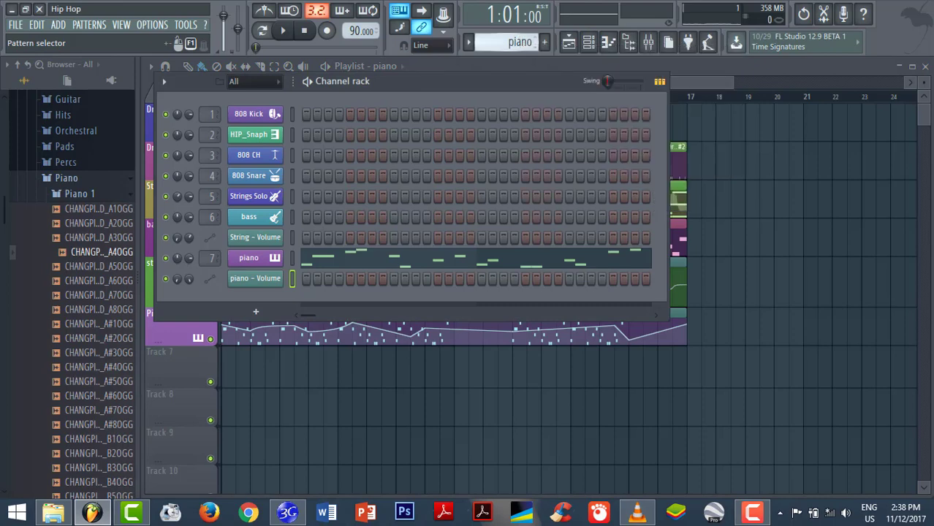
{"action": "scroll", "coordinate": [520, 41], "scroll_direction": "down", "scroll_amount": 1}
{"action": "left_click", "coordinate": [521, 42]}
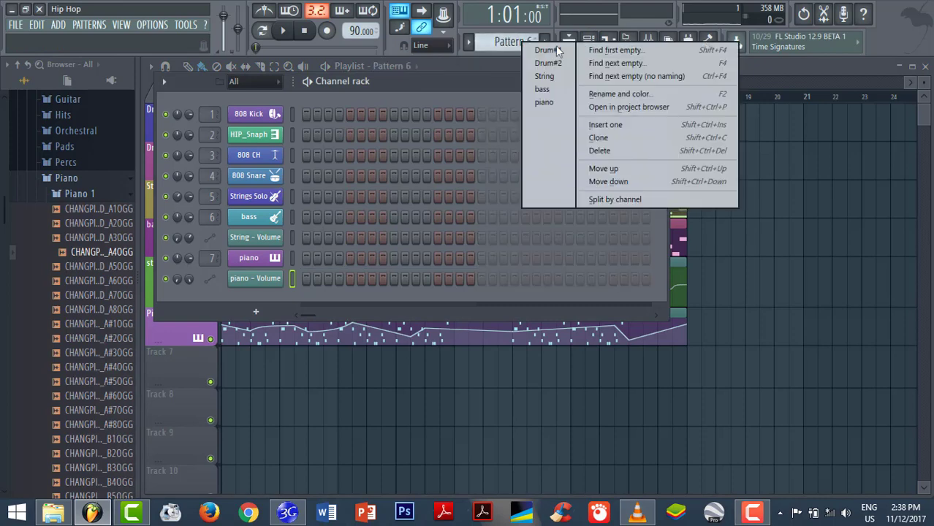
{"action": "left_click", "coordinate": [619, 90]}
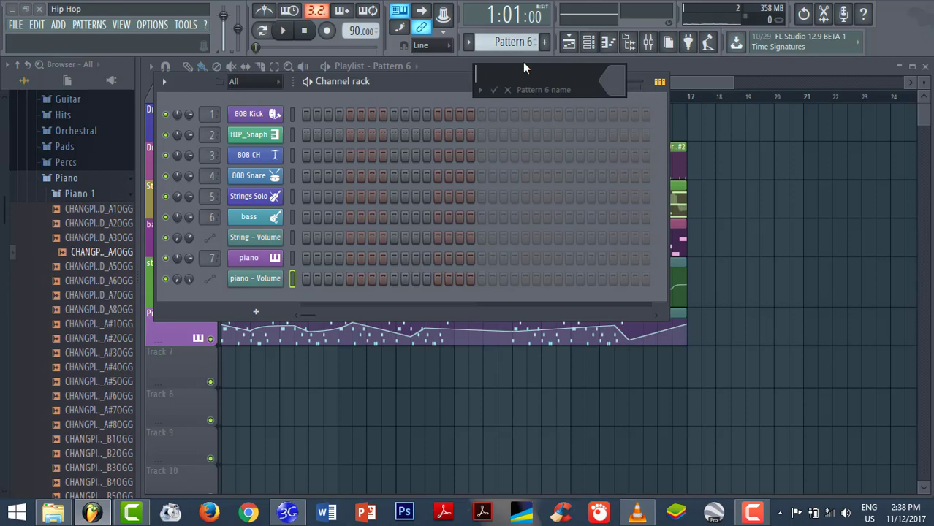
{"action": "type", "text": "chords"}
{"action": "left_click", "coordinate": [617, 81]}
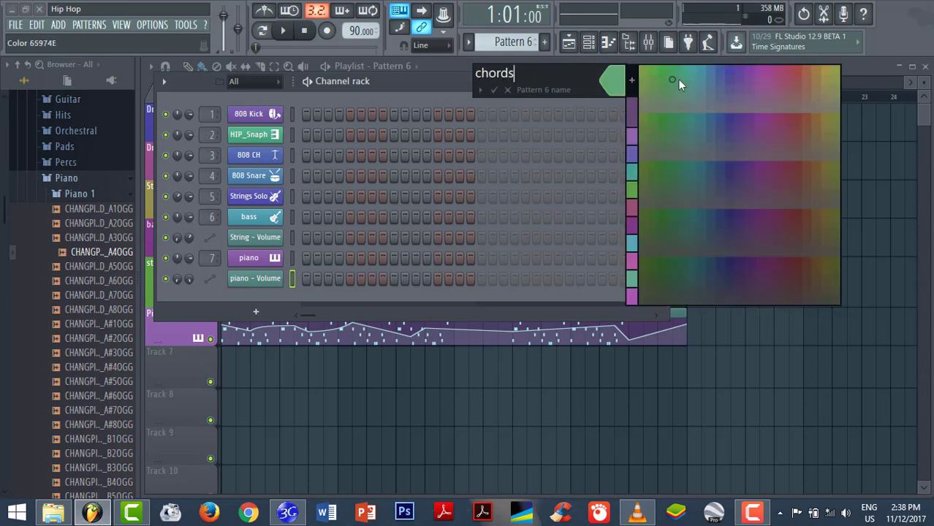
{"action": "left_click", "coordinate": [682, 82]}
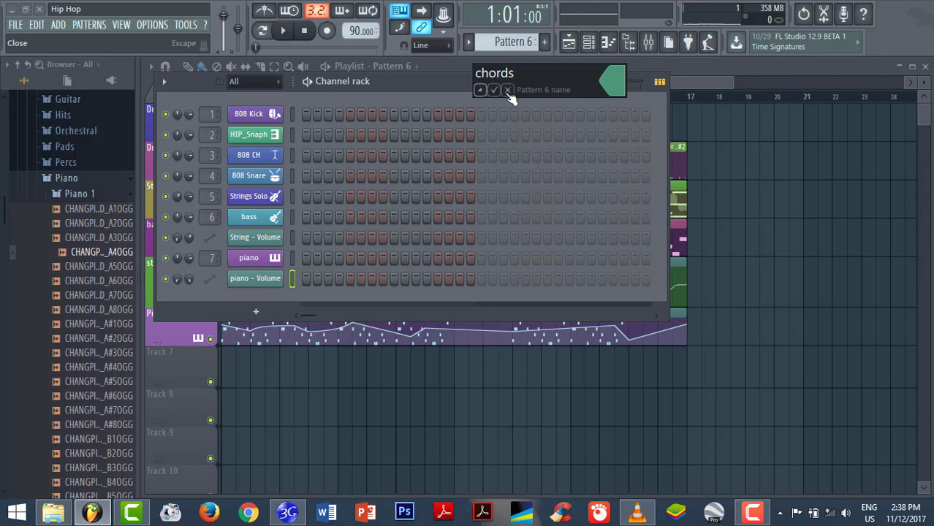
{"action": "left_click", "coordinate": [499, 93]}
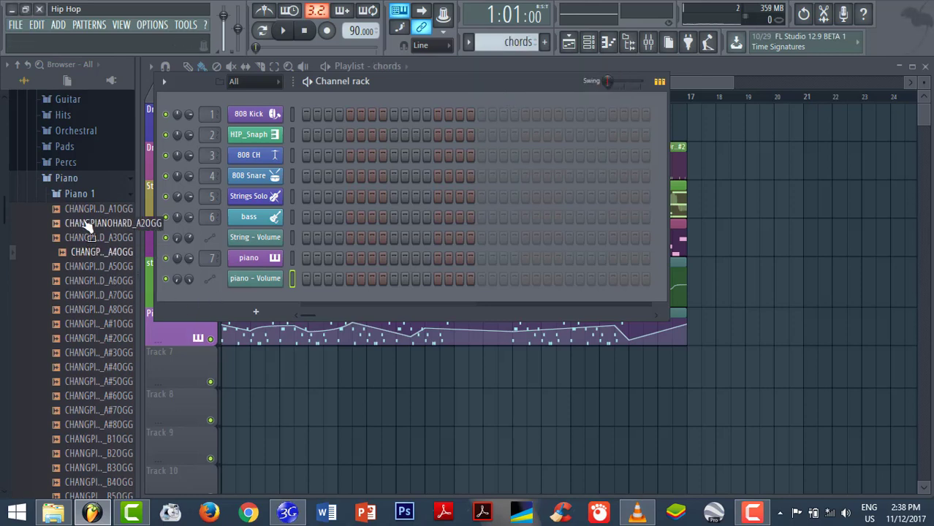
Load the Rhodes preset from the Packs' Keyboard instruments into a new channel and close its plugin window.
{"action": "left_click", "coordinate": [96, 193]}
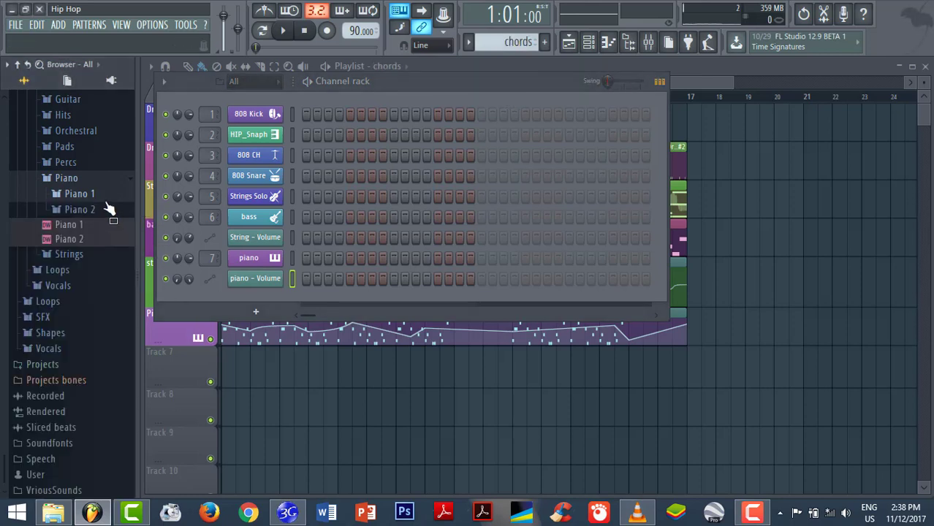
{"action": "left_click", "coordinate": [119, 182]}
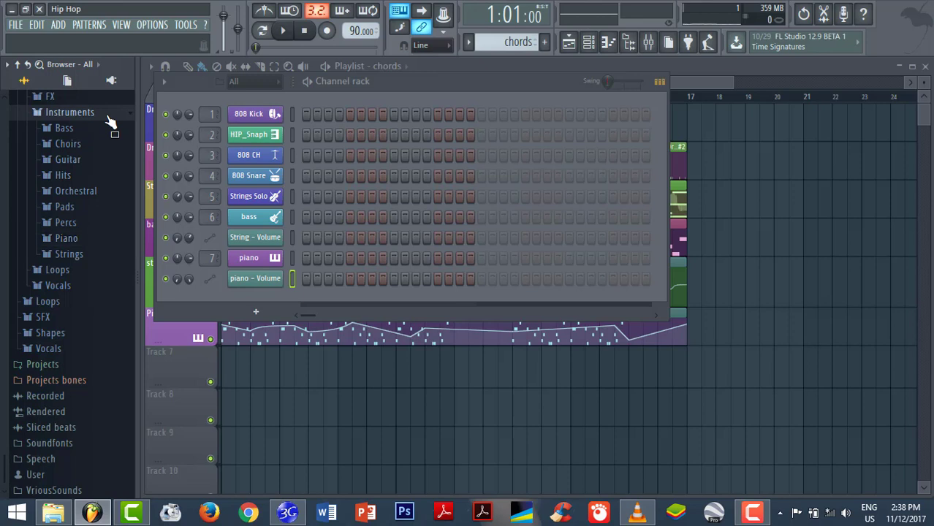
{"action": "left_click", "coordinate": [108, 117]}
{"action": "left_click", "coordinate": [94, 192]}
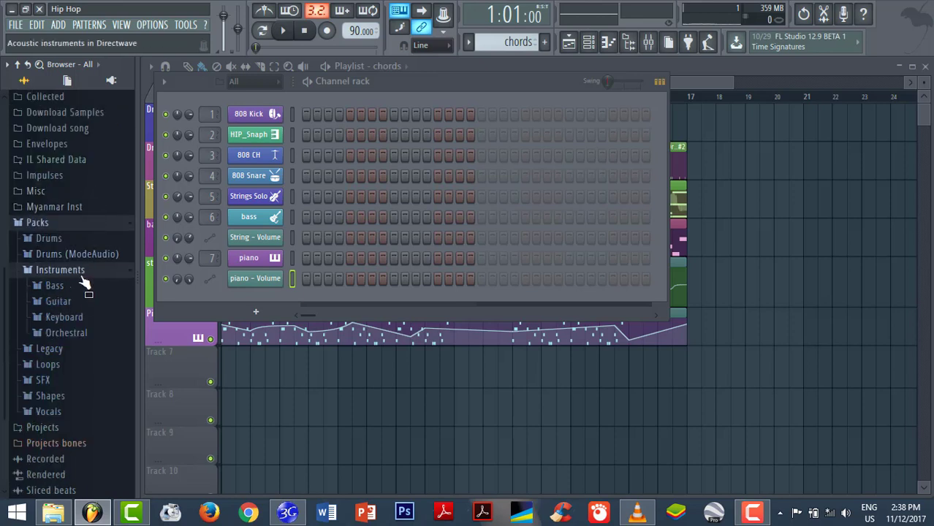
{"action": "left_click", "coordinate": [86, 320]}
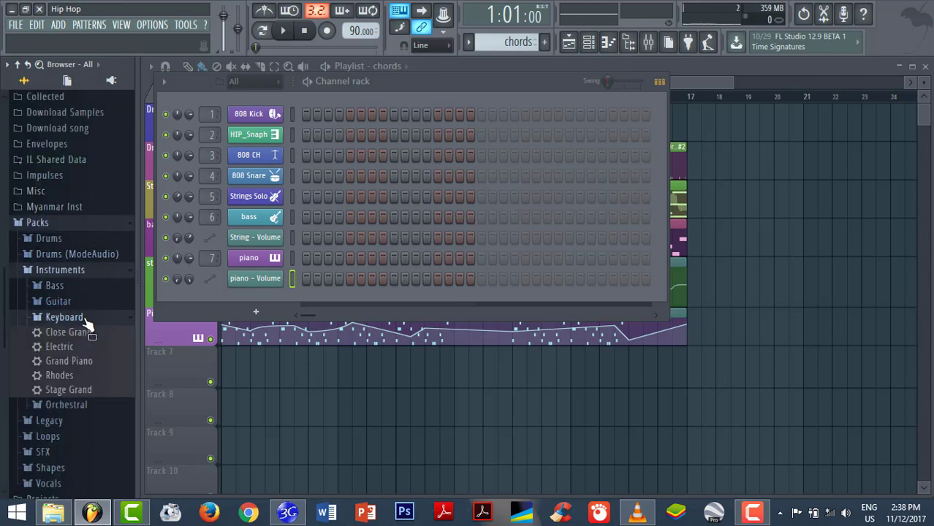
{"action": "right_click", "coordinate": [82, 371]}
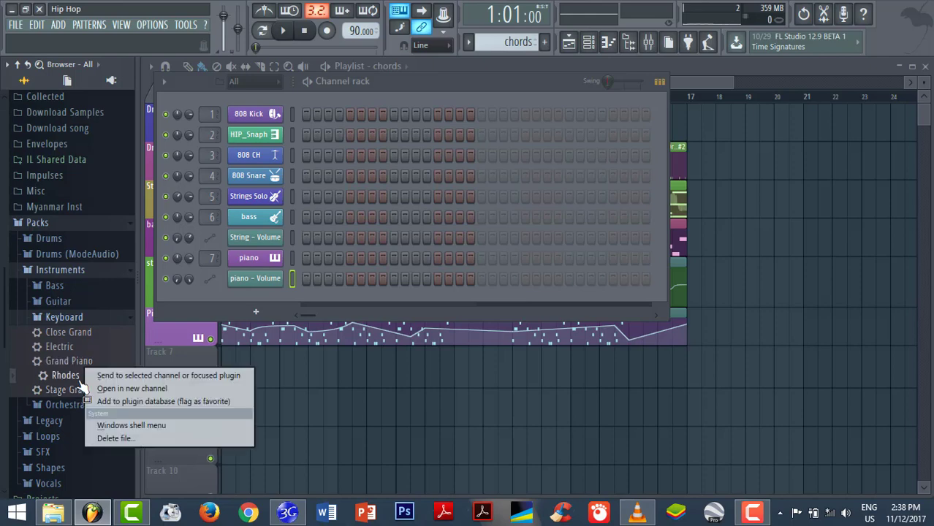
{"action": "left_click", "coordinate": [129, 385]}
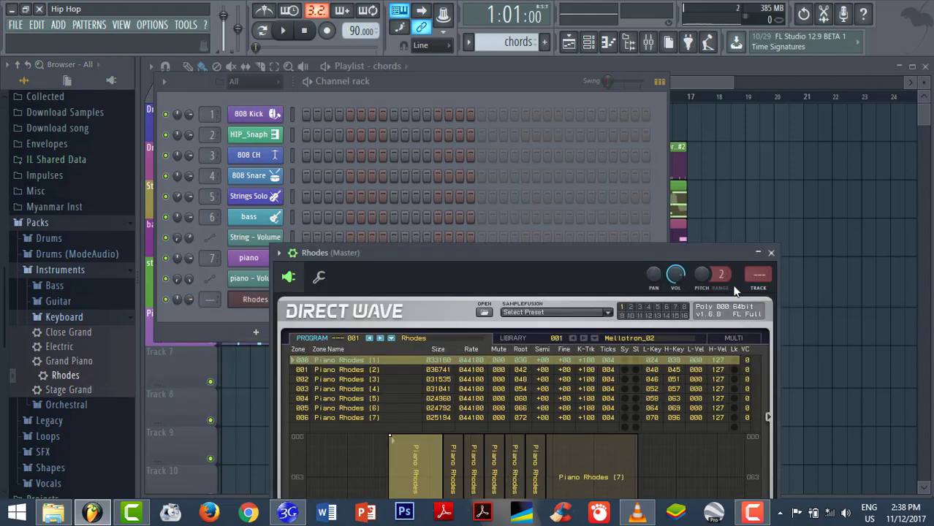
{"action": "left_click", "coordinate": [770, 253]}
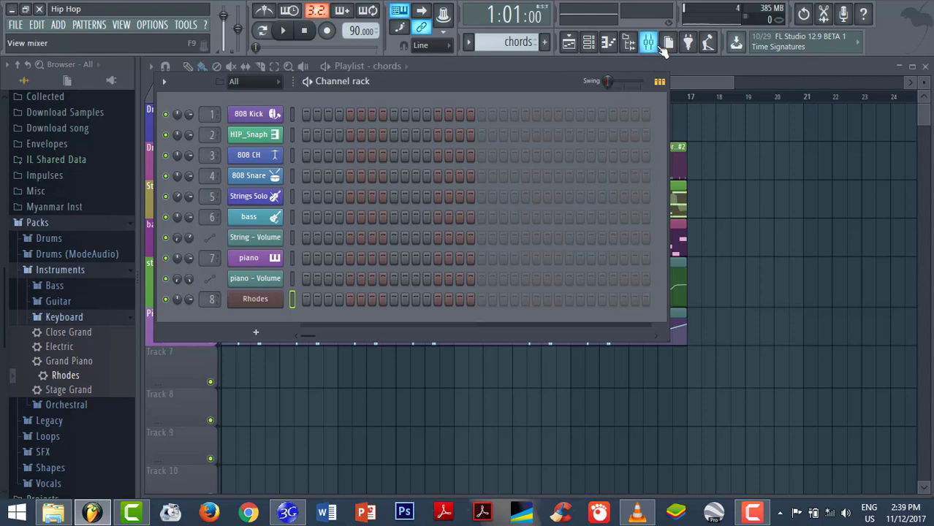
Rename mixer track 8 "chords" and give it a green color and the piano keys icon.
{"action": "left_click", "coordinate": [657, 46]}
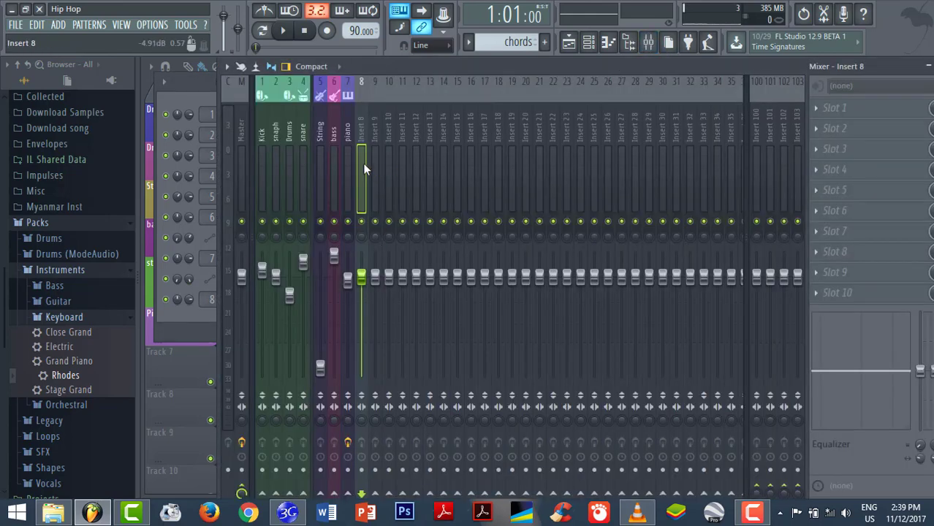
{"action": "right_click", "coordinate": [363, 144]}
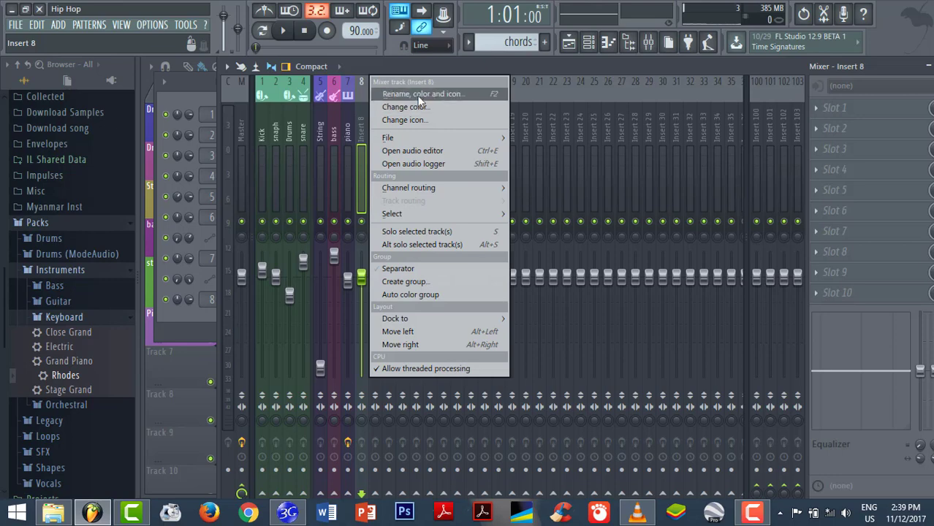
{"action": "left_click", "coordinate": [413, 94]}
{"action": "type", "text": "chaor"}
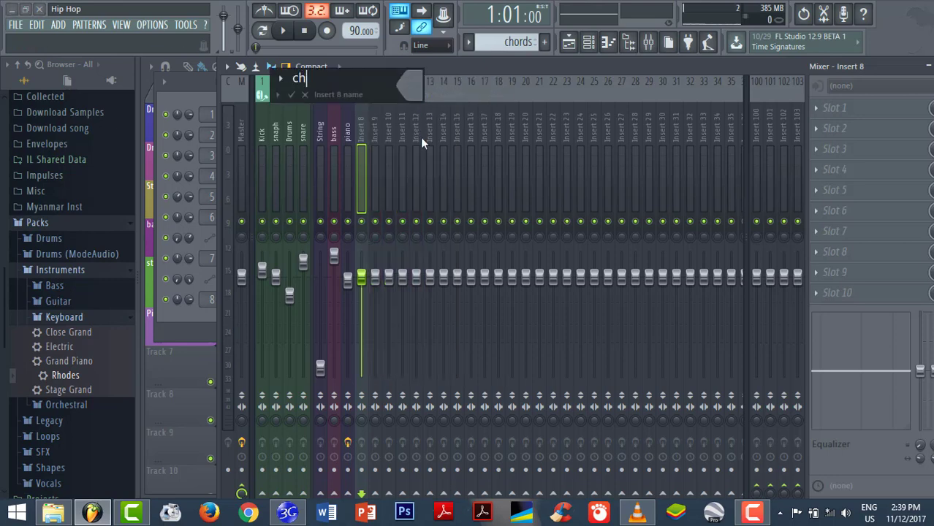
{"action": "key", "text": "BackSpace"}
{"action": "key", "text": "BackSpace"}
{"action": "key", "text": "BackSpace"}
{"action": "type", "text": "ords"}
{"action": "left_click", "coordinate": [420, 89]}
{"action": "left_click", "coordinate": [480, 95]}
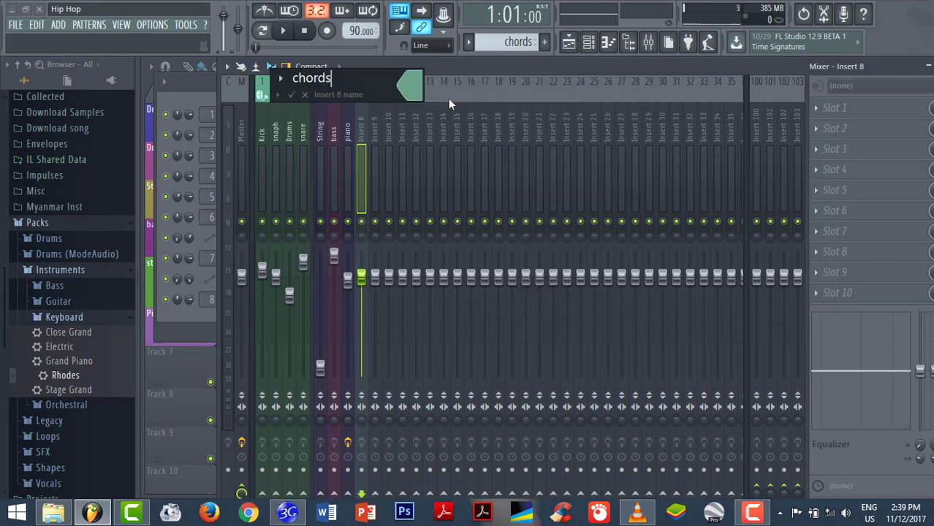
{"action": "left_click", "coordinate": [279, 95]}
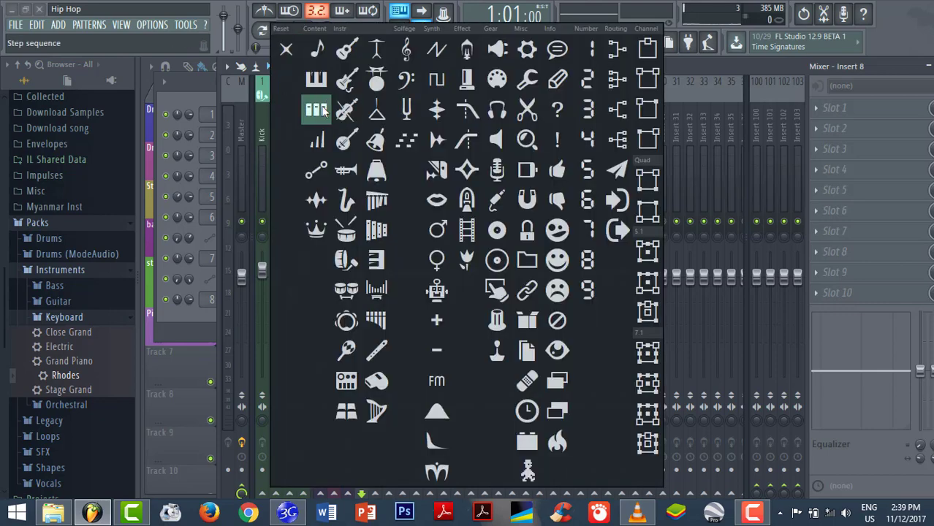
{"action": "left_click", "coordinate": [320, 79]}
{"action": "key", "text": "Return"}
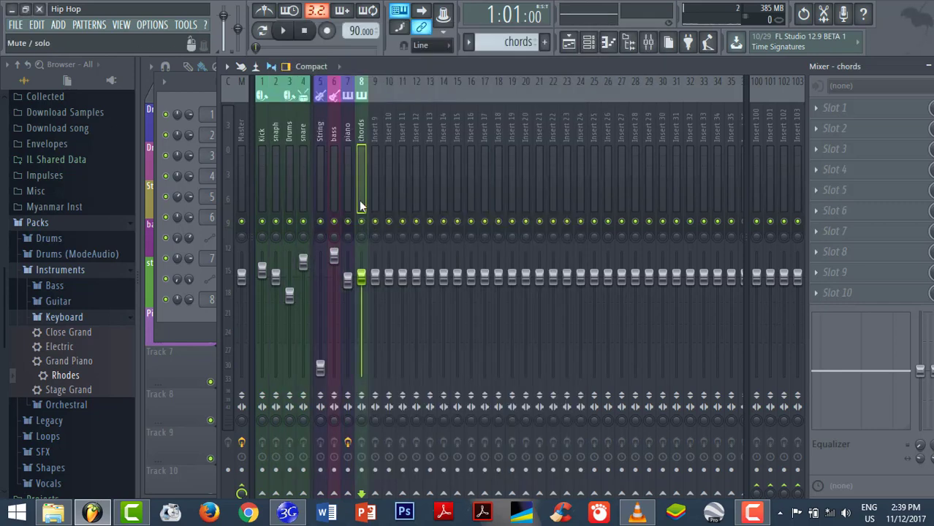
Change the Rhodes channel's color to teal green in the channel rack.
{"action": "left_click", "coordinate": [588, 42]}
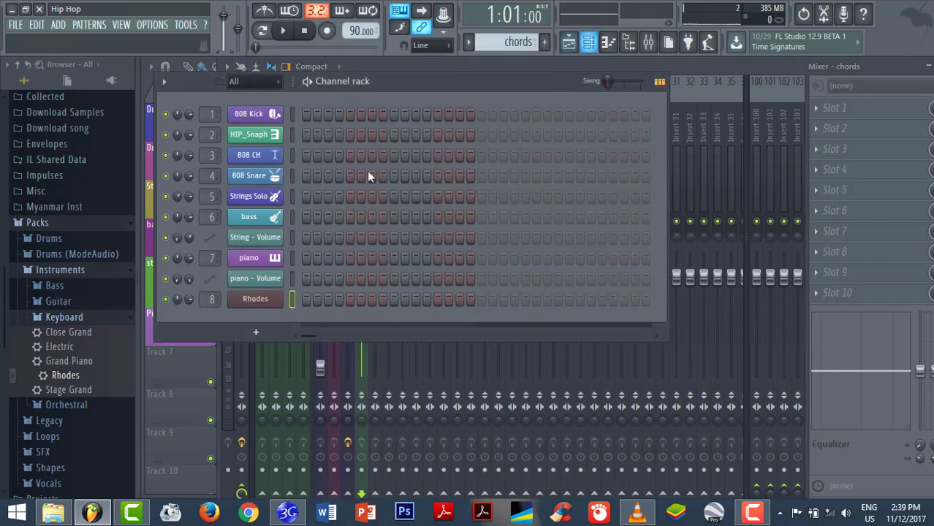
{"action": "right_click", "coordinate": [264, 301]}
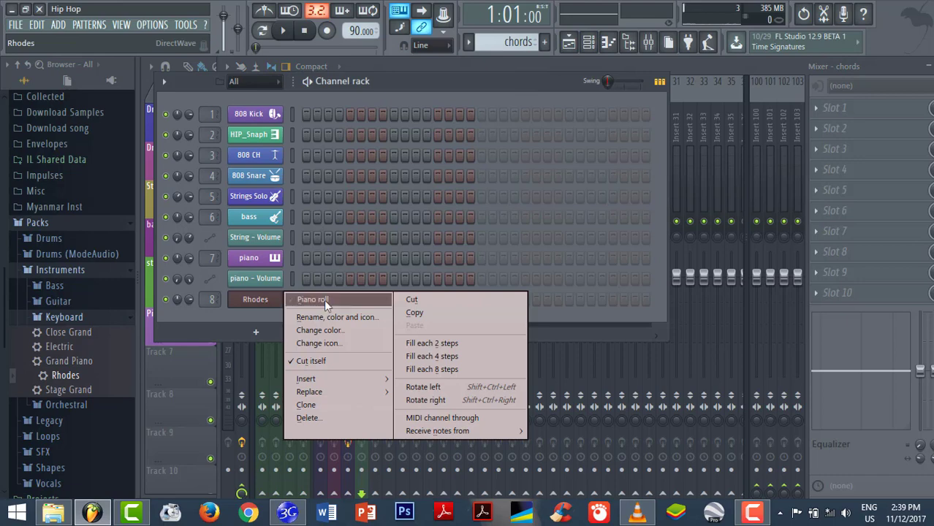
{"action": "left_click", "coordinate": [336, 330]}
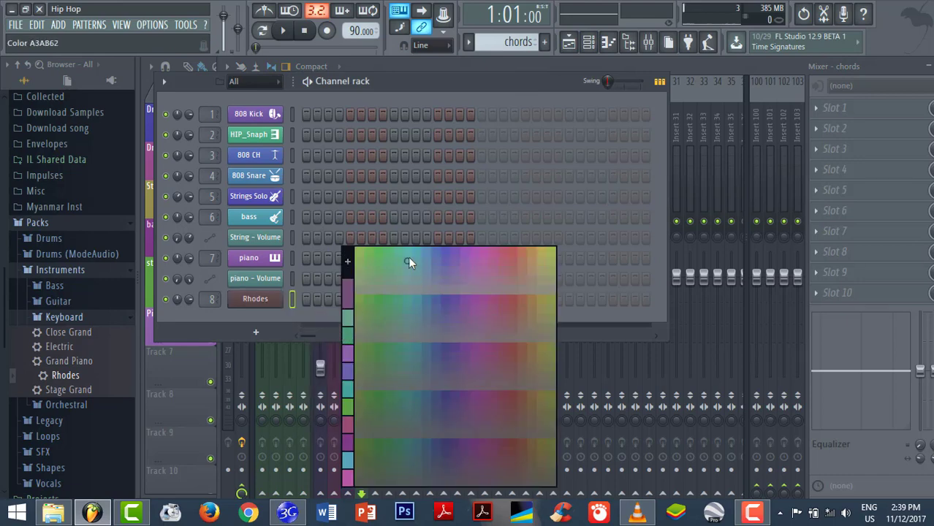
{"action": "left_click", "coordinate": [407, 256]}
Audition the Rhodes sound on the C keys in its piano roll and return to the channel rack.
{"action": "right_click", "coordinate": [271, 299]}
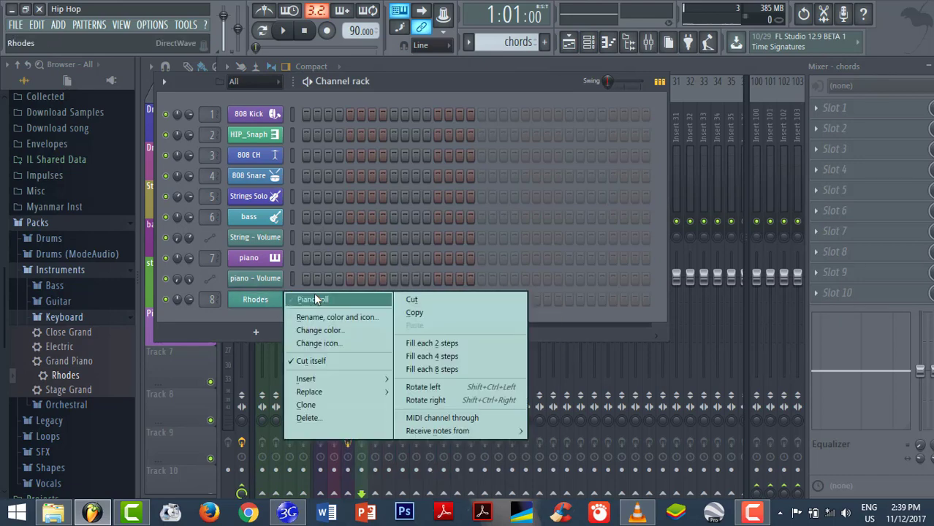
{"action": "left_click", "coordinate": [314, 296]}
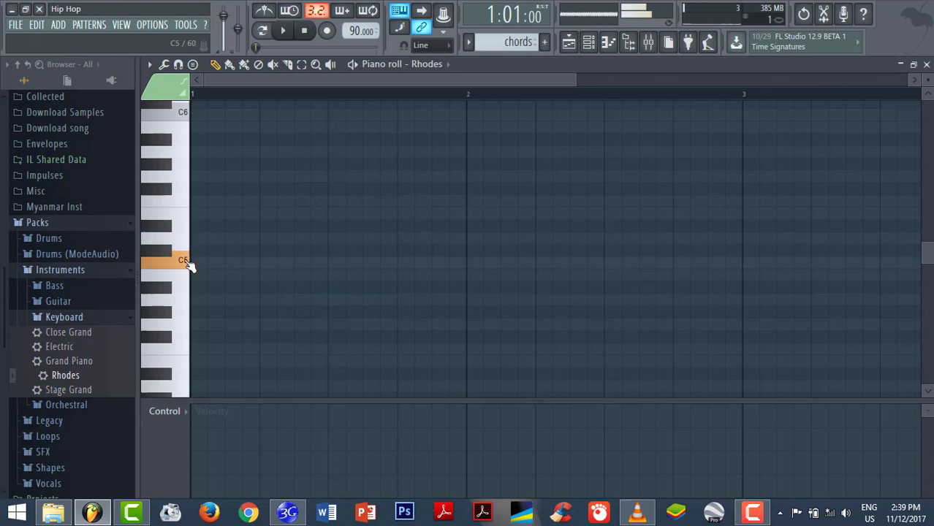
{"action": "mouse_move", "coordinate": [189, 269]}
{"action": "left_mouse_down"}
{"action": "mouse_move", "coordinate": [184, 397]}
{"action": "mouse_move", "coordinate": [180, 259]}
{"action": "mouse_move", "coordinate": [178, 424]}
{"action": "mouse_move", "coordinate": [184, 262]}
{"action": "left_mouse_up"}
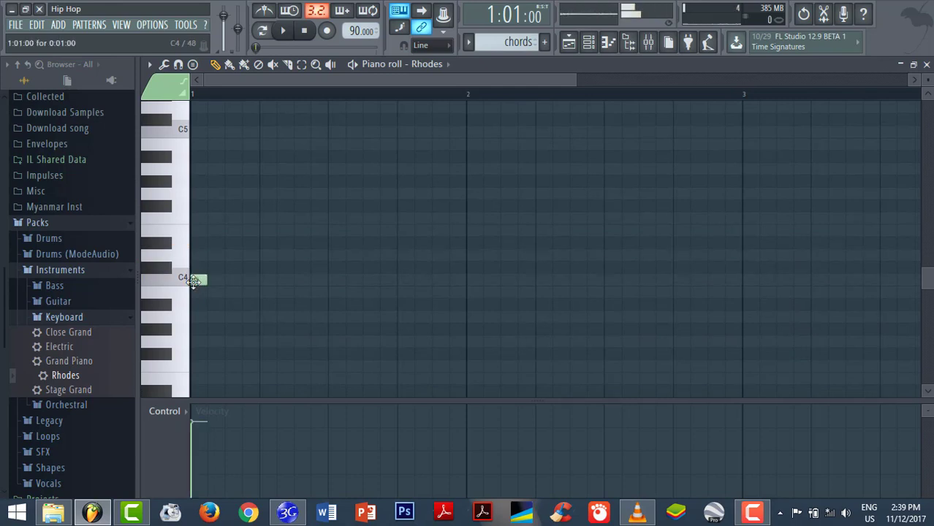
{"action": "left_click", "coordinate": [588, 43]}
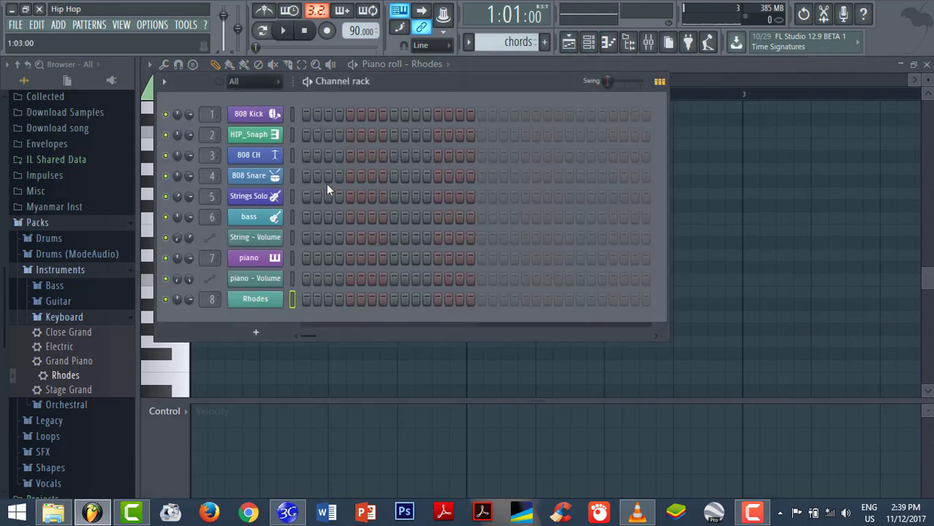
Copy the Strings Solo notes from the String pattern into the Rhodes channel of the chords pattern and play the result.
{"action": "scroll", "coordinate": [522, 42], "scroll_direction": "down", "scroll_amount": 1}
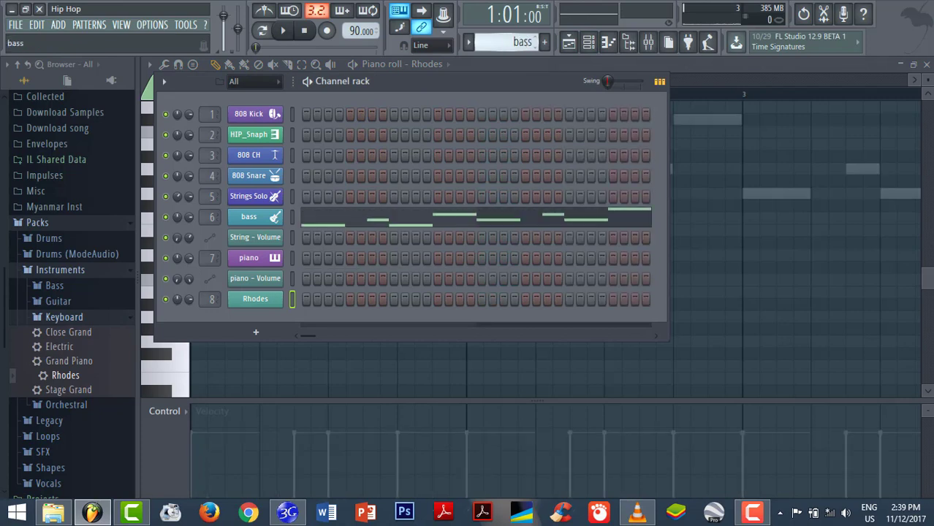
{"action": "right_click", "coordinate": [250, 202]}
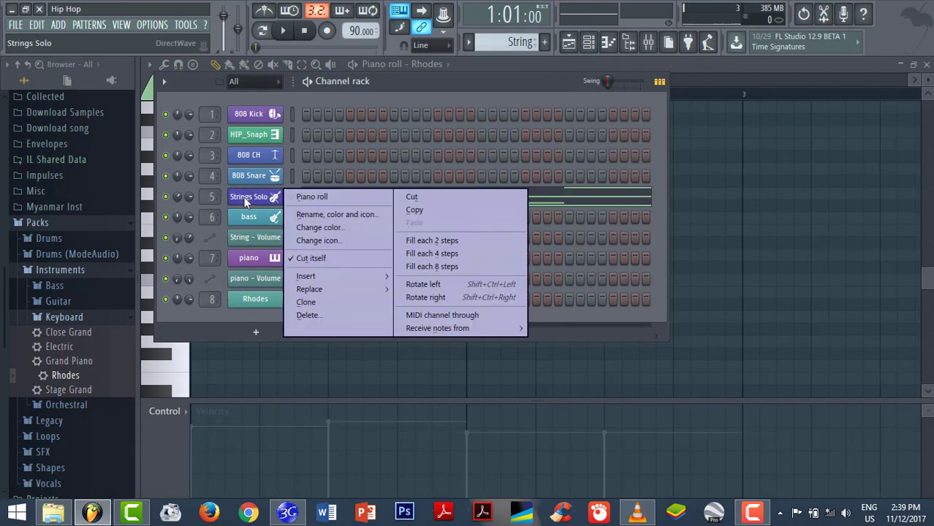
{"action": "left_click", "coordinate": [415, 209]}
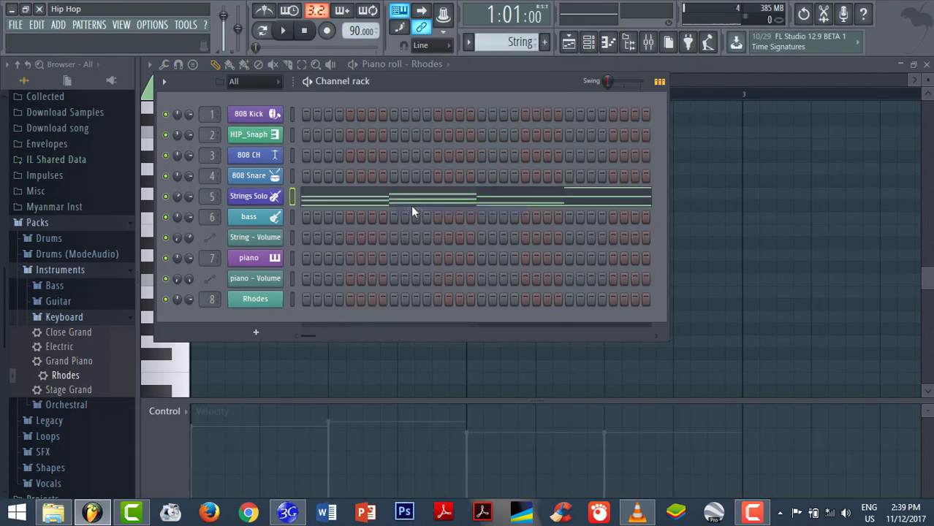
{"action": "scroll", "coordinate": [523, 41], "scroll_direction": "down", "scroll_amount": 4}
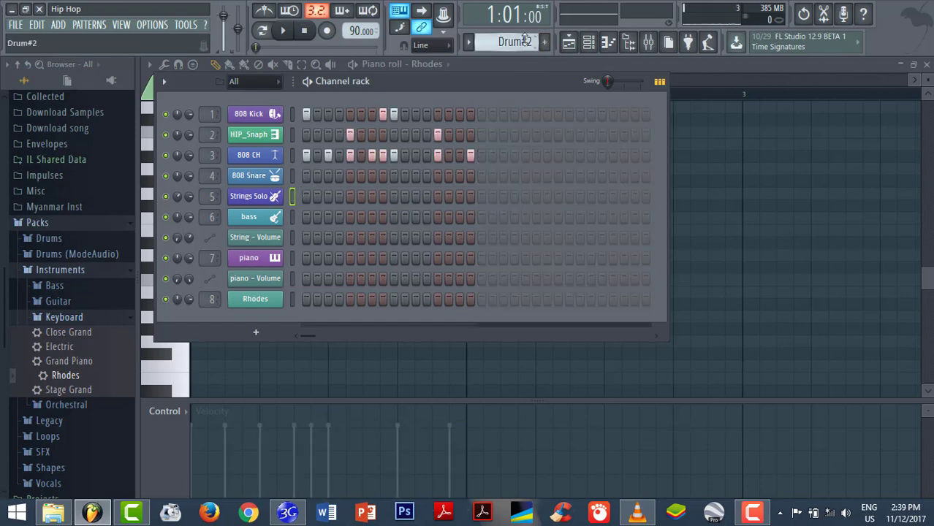
{"action": "scroll", "coordinate": [522, 41], "scroll_direction": "down", "scroll_amount": 1}
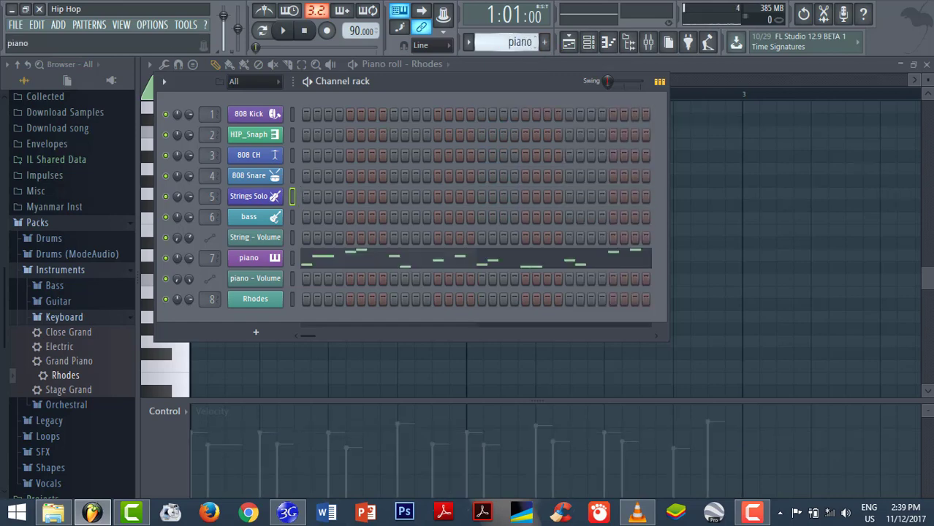
{"action": "scroll", "coordinate": [522, 41], "scroll_direction": "down", "scroll_amount": 1}
{"action": "right_click", "coordinate": [276, 299]}
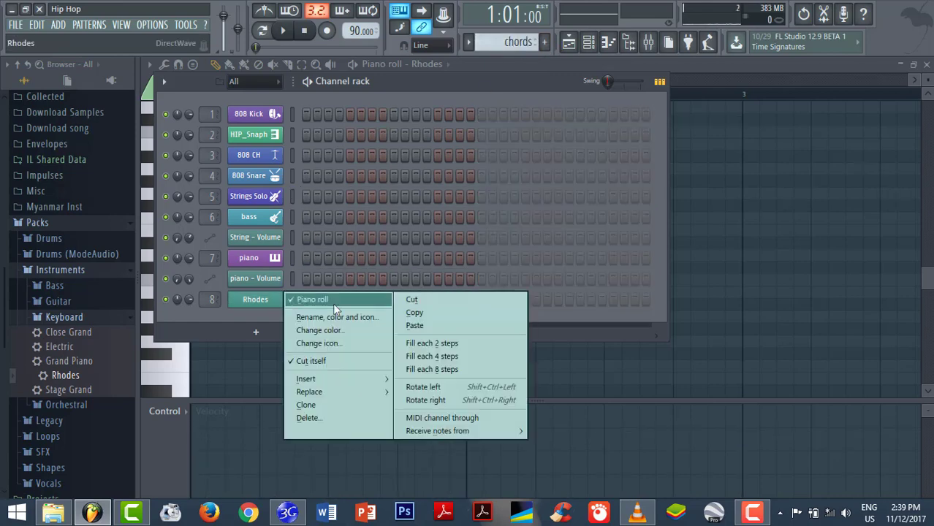
{"action": "left_click", "coordinate": [444, 322]}
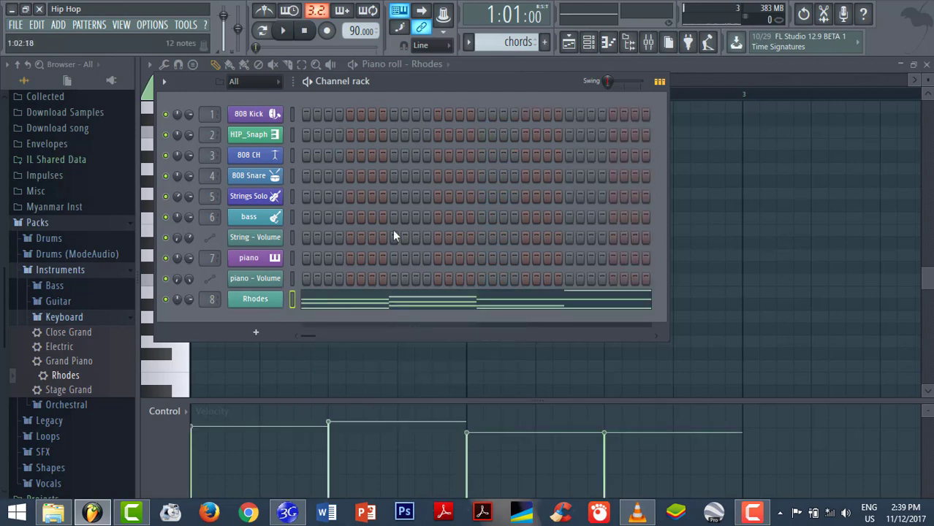
{"action": "key", "text": "space"}
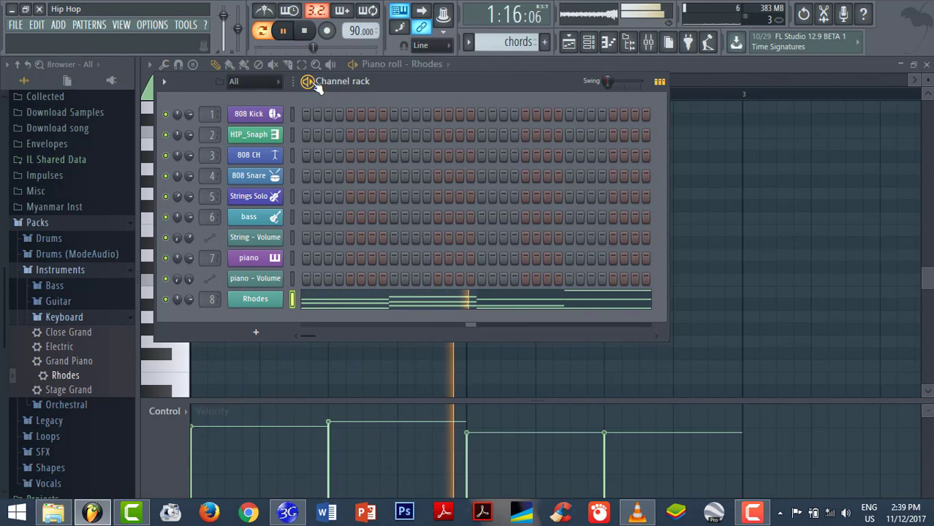
{"action": "key", "text": "space"}
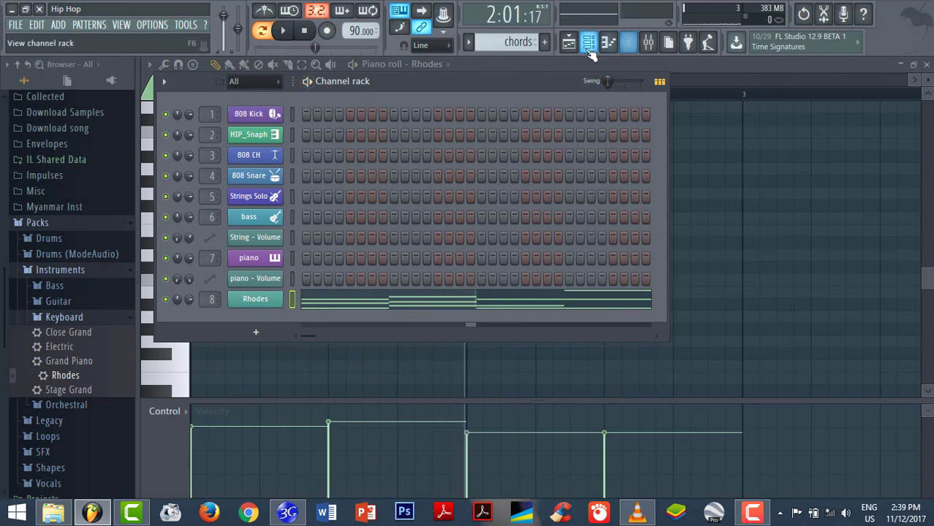
Lower the velocities of the four Rhodes chords in the piano roll while listening, making the last chord the softest.
{"action": "right_click", "coordinate": [260, 306]}
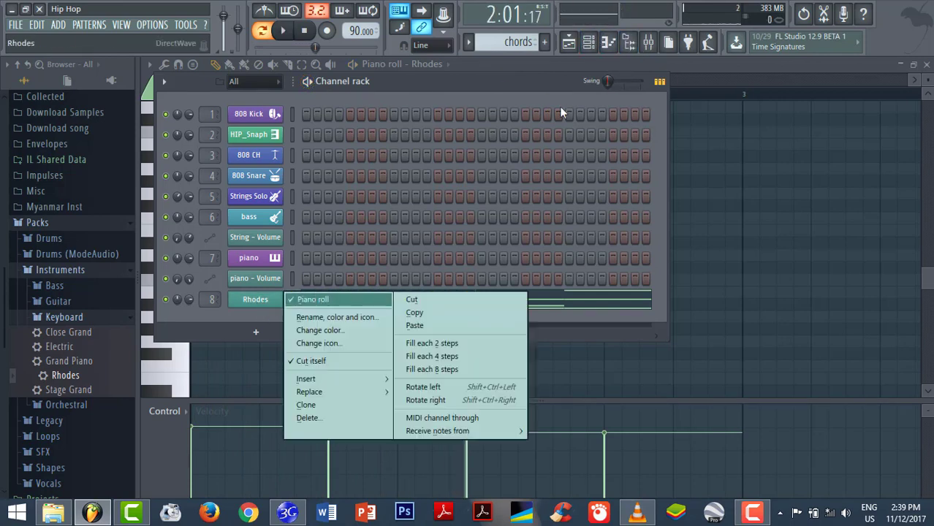
{"action": "left_click", "coordinate": [607, 42]}
{"action": "scroll", "coordinate": [319, 296], "scroll_direction": "up", "scroll_amount": 5}
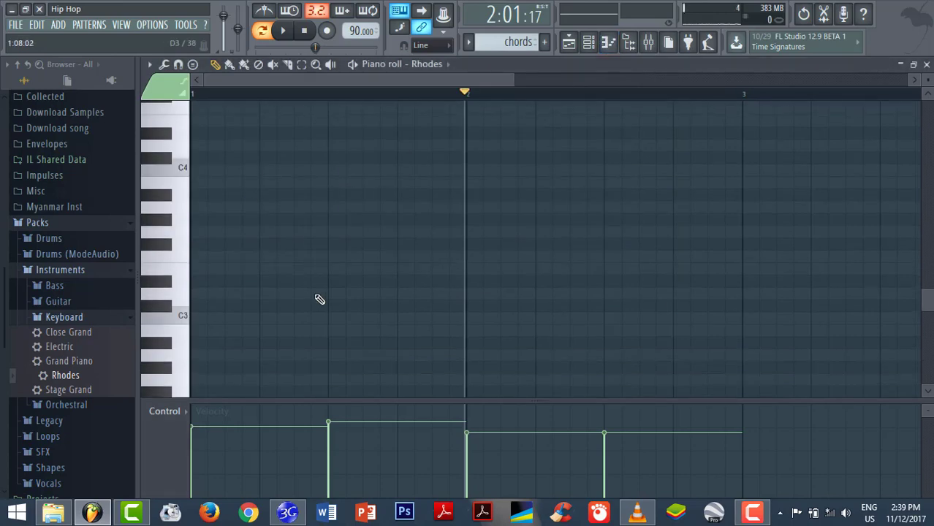
{"action": "scroll", "coordinate": [335, 277], "scroll_direction": "up", "scroll_amount": 5}
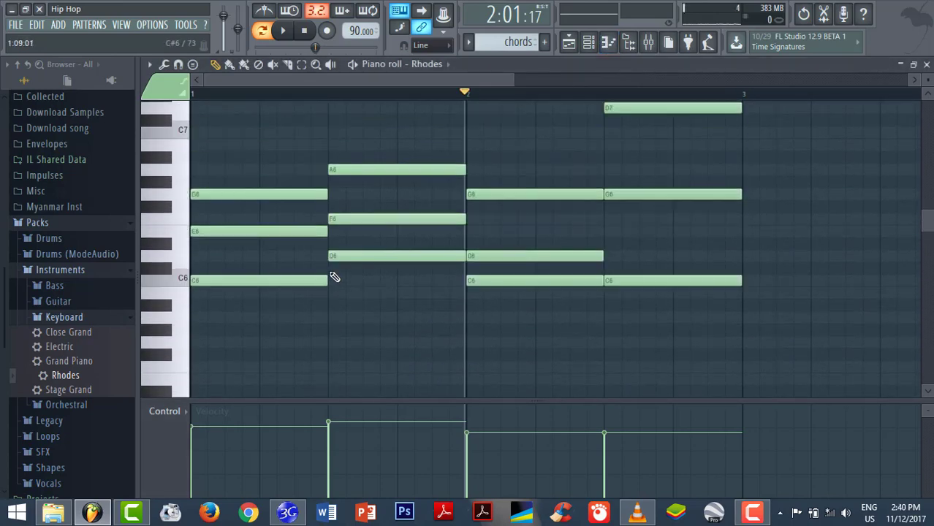
{"action": "mouse_move", "coordinate": [214, 442]}
{"action": "left_mouse_down"}
{"action": "mouse_move", "coordinate": [219, 473]}
{"action": "mouse_move", "coordinate": [334, 471]}
{"action": "mouse_move", "coordinate": [340, 459]}
{"action": "left_mouse_up"}
{"action": "key", "text": "space"}
{"action": "mouse_move", "coordinate": [505, 479]}
{"action": "left_mouse_down"}
{"action": "mouse_move", "coordinate": [478, 460]}
{"action": "mouse_move", "coordinate": [583, 459]}
{"action": "mouse_move", "coordinate": [611, 483]}
{"action": "left_mouse_up"}
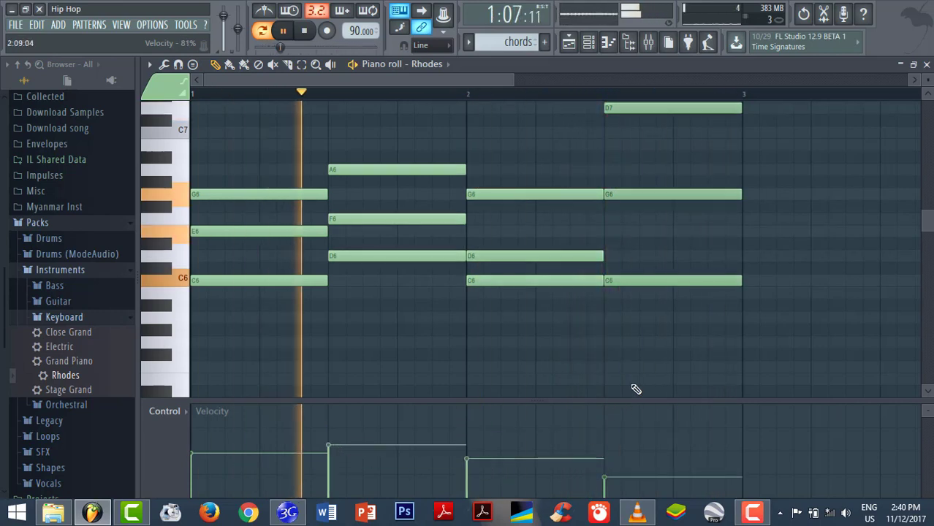
{"action": "scroll", "coordinate": [650, 354], "scroll_direction": "up", "scroll_amount": 1}
{"action": "scroll", "coordinate": [642, 346], "scroll_direction": "up", "scroll_amount": 1}
{"action": "scroll", "coordinate": [653, 335], "scroll_direction": "down", "scroll_amount": 1}
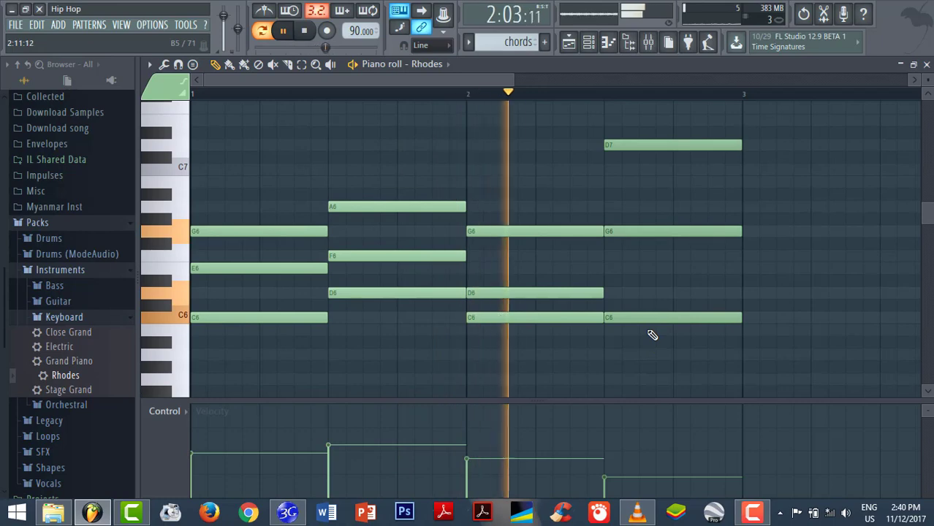
Stop playback and place a chords pattern clip at bar 1 of playlist Track 7.
{"action": "left_click", "coordinate": [568, 41]}
{"action": "key", "text": "space"}
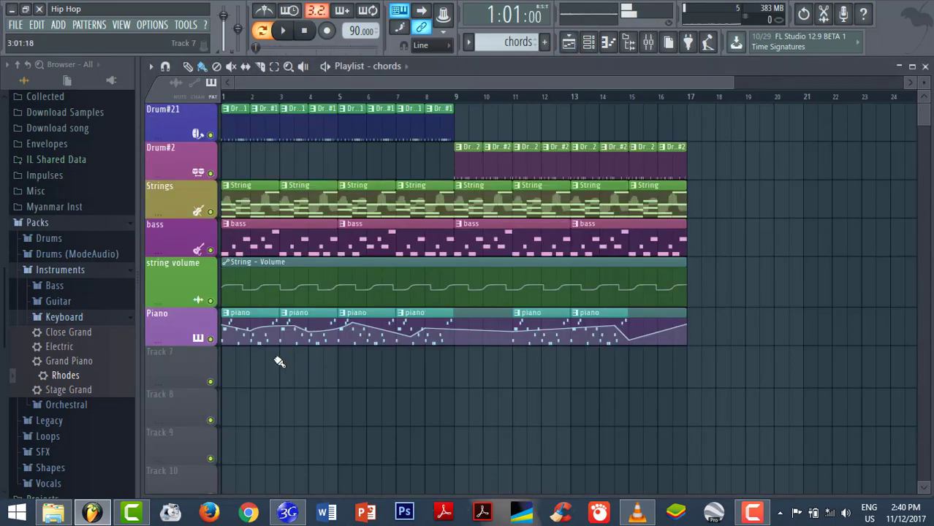
{"action": "left_click", "coordinate": [289, 358]}
{"action": "left_click_drag", "start_coordinate": [288, 358], "coordinate": [179, 357]}
Rename playlist Track 7 "chord" and give it a green color and the piano keys icon.
{"action": "right_click", "coordinate": [183, 358]}
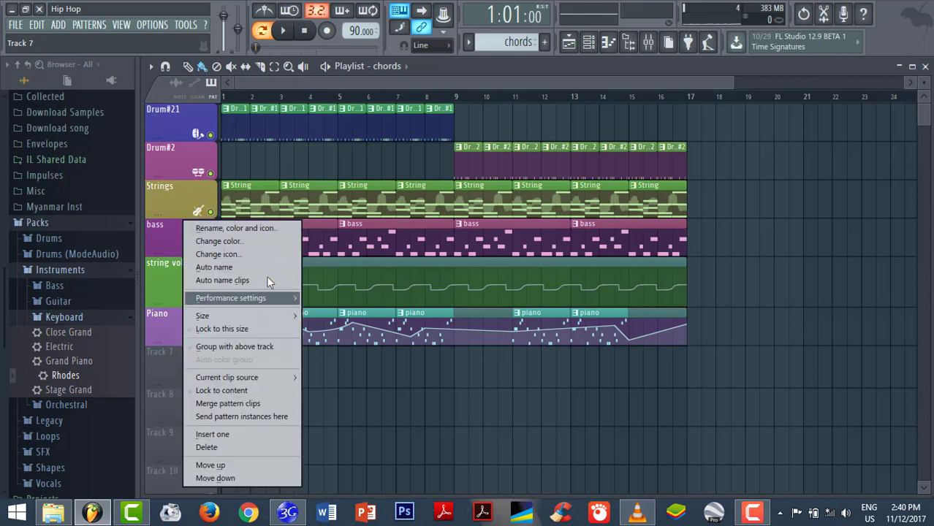
{"action": "left_click", "coordinate": [261, 228]}
{"action": "type", "text": "chord"}
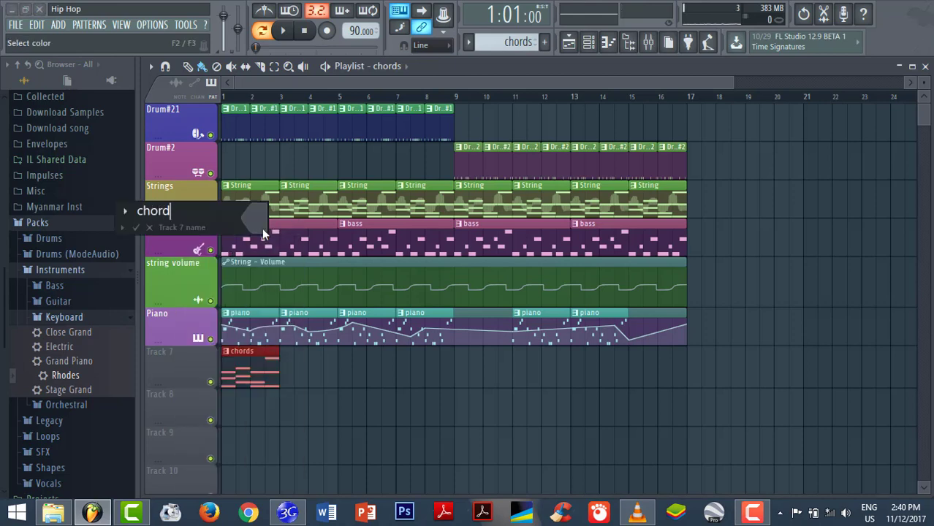
{"action": "left_click", "coordinate": [261, 228]}
{"action": "left_click", "coordinate": [299, 228]}
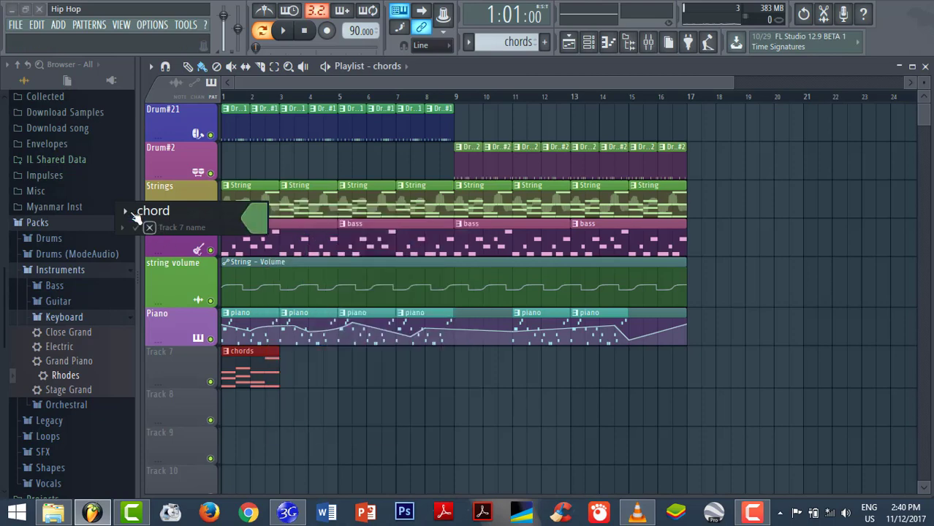
{"action": "left_click", "coordinate": [126, 211]}
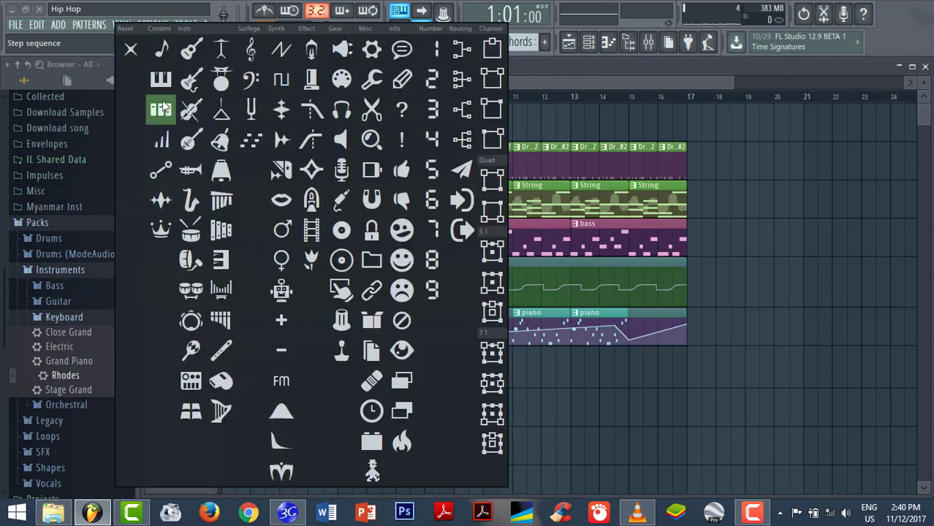
{"action": "left_click", "coordinate": [161, 79]}
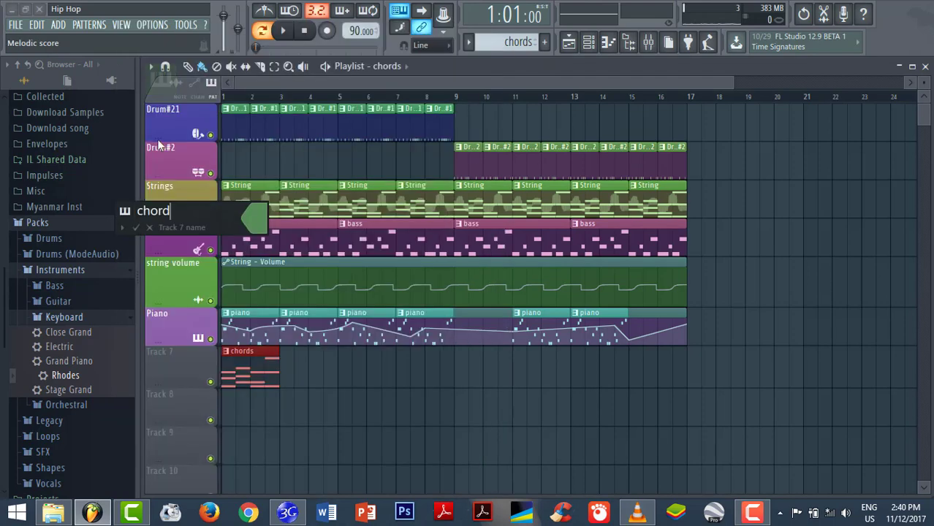
{"action": "left_click", "coordinate": [149, 227]}
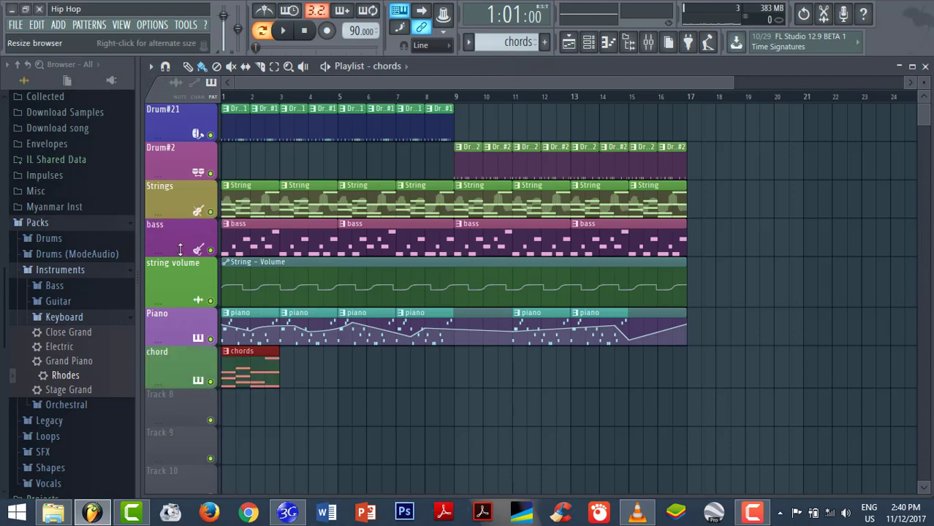
Repeat the chords clip along the chord track from bar 3 up to bar 17 during song playback, and save the project.
{"action": "left_click", "coordinate": [326, 67]}
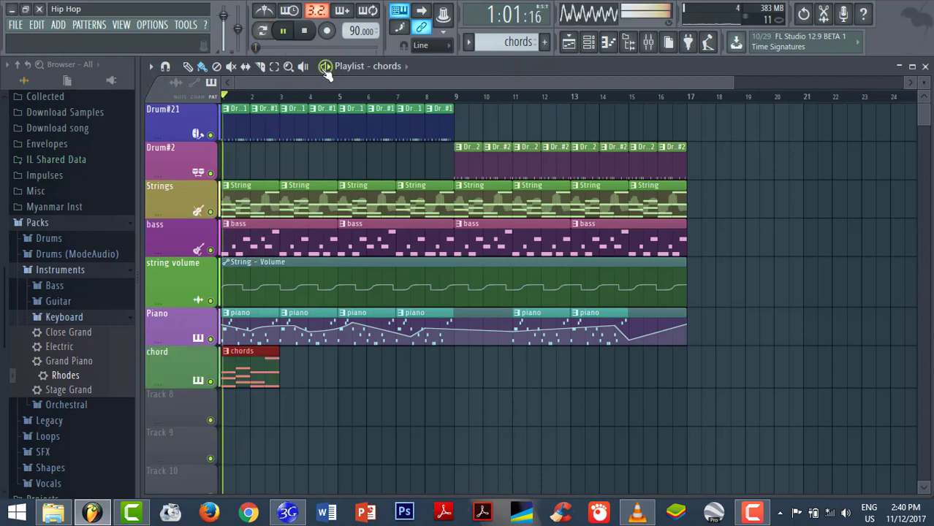
{"action": "left_click", "coordinate": [292, 371]}
{"action": "left_click", "coordinate": [345, 371]}
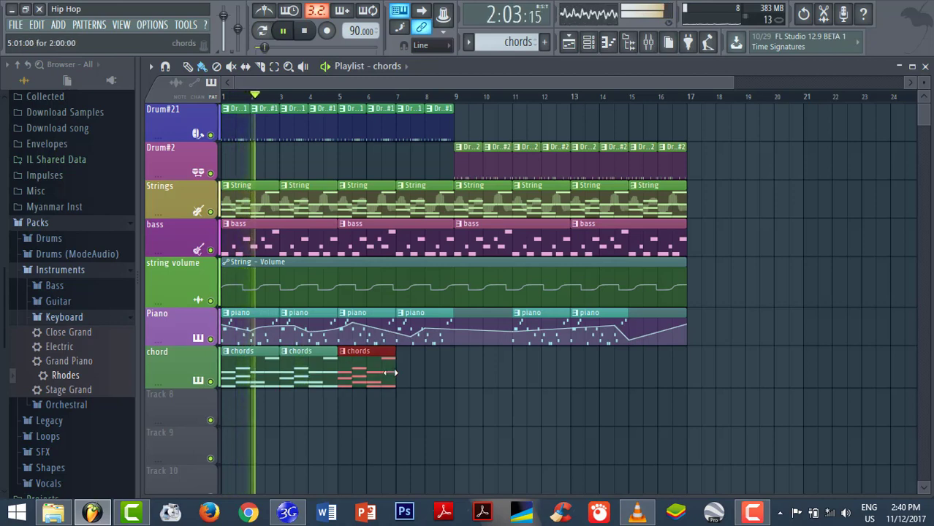
{"action": "left_click", "coordinate": [404, 373]}
{"action": "left_click", "coordinate": [458, 374]}
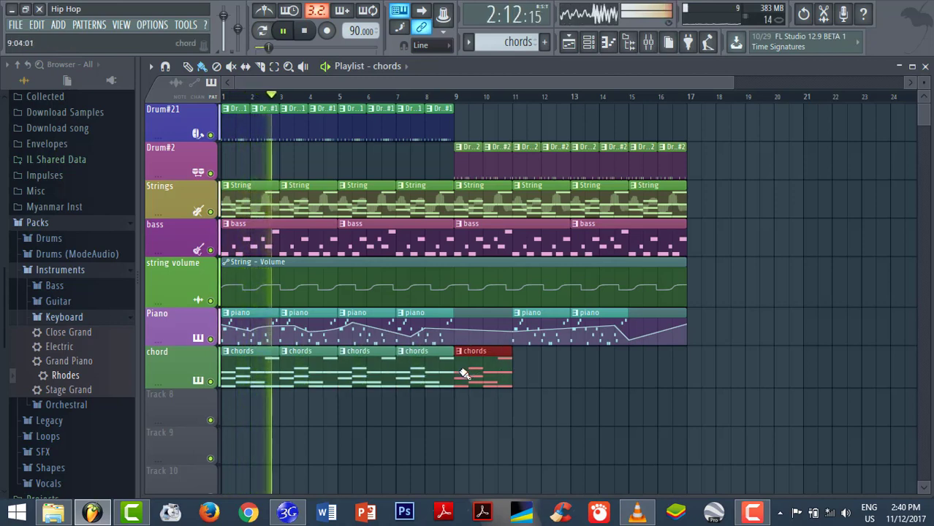
{"action": "left_click", "coordinate": [517, 374]}
{"action": "left_click", "coordinate": [578, 374]}
{"action": "left_click", "coordinate": [636, 376]}
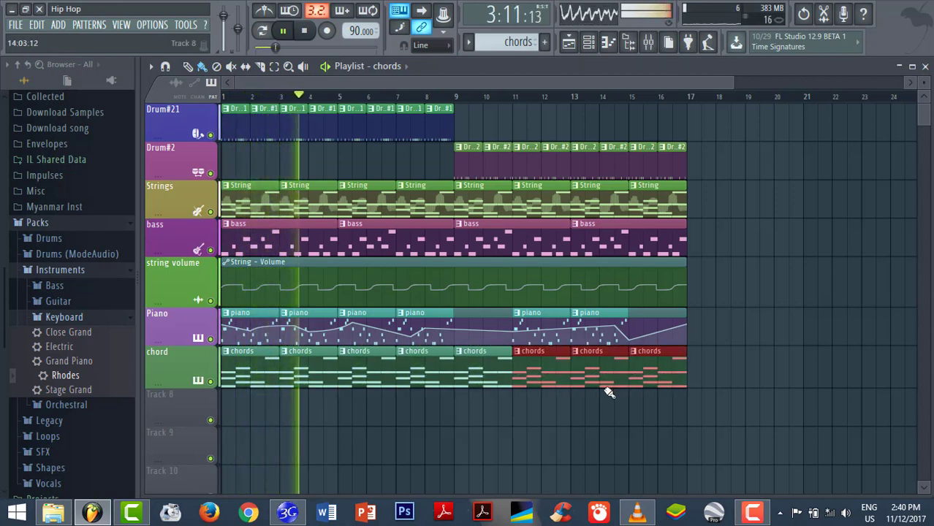
{"action": "key", "text": "ctrl+s"}
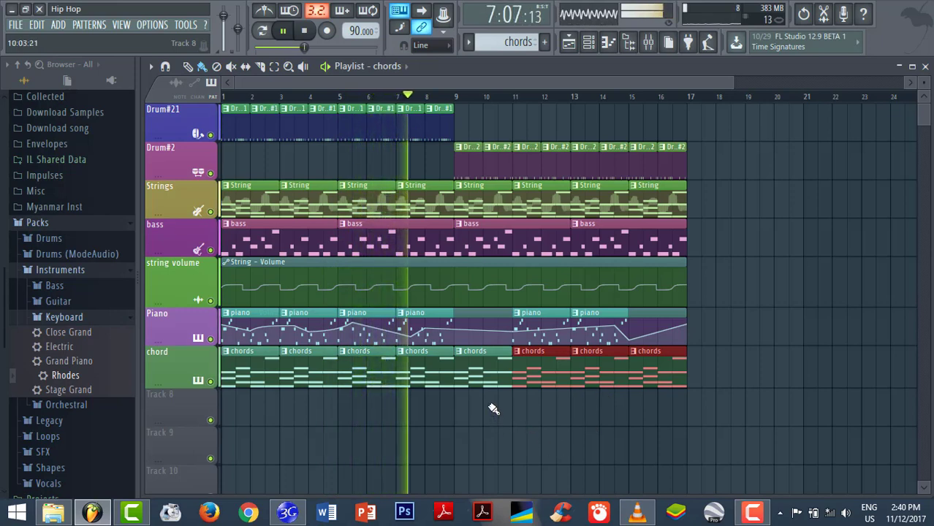
{"action": "key", "text": "space"}
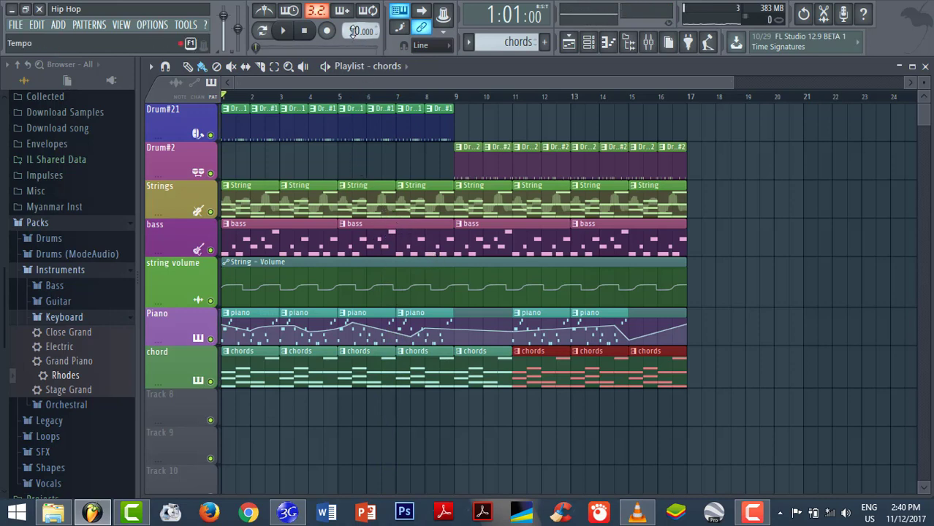
Try the song at a tempo of 133 BPM, restore 90 BPM and play it again to compare.
{"action": "left_click_drag", "start_coordinate": [352, 33], "coordinate": [351, 26]}
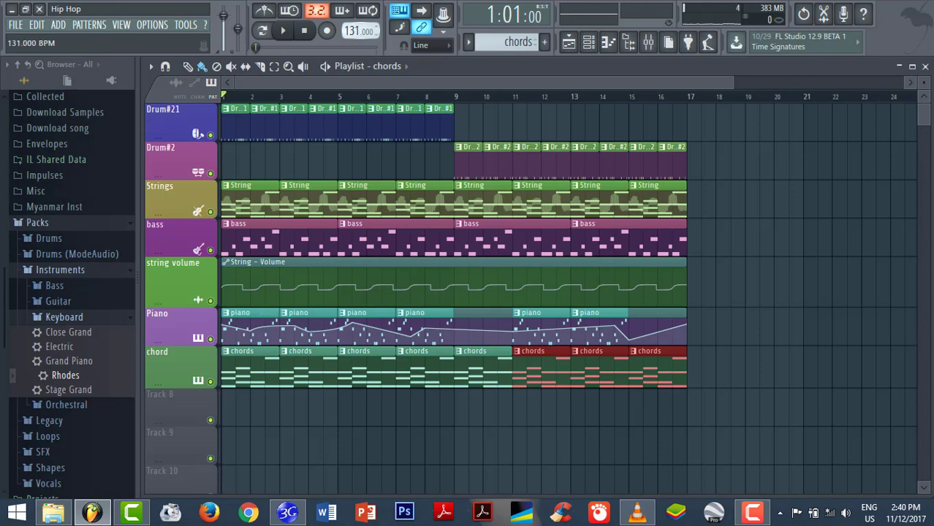
{"action": "key", "text": "space"}
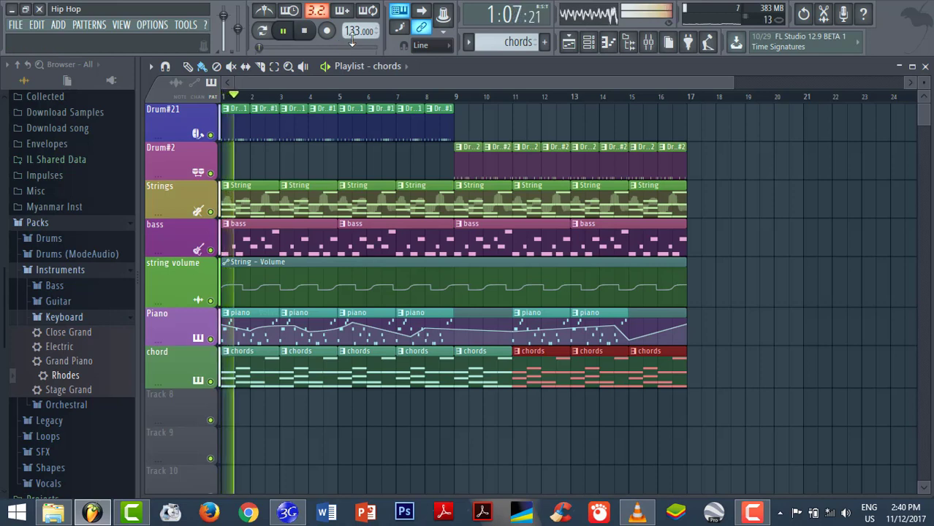
{"action": "key", "text": "space"}
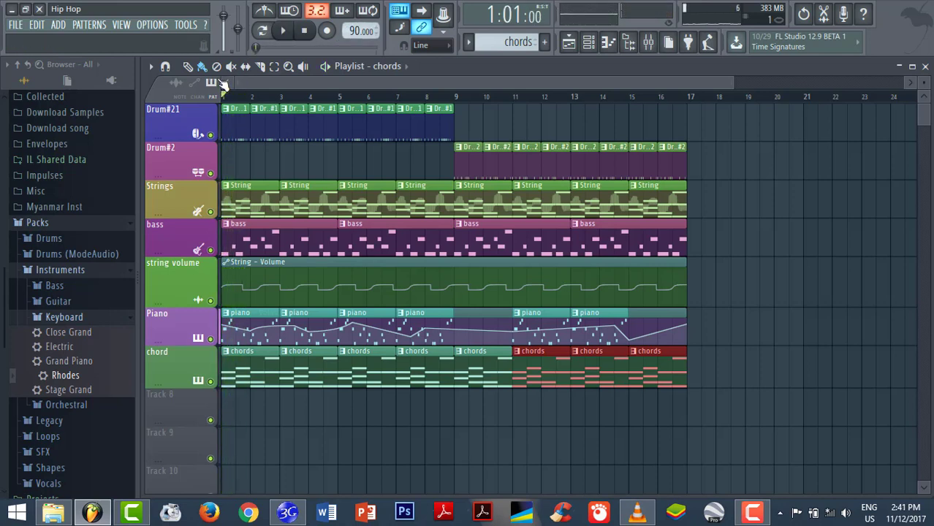
{"action": "key", "text": "space"}
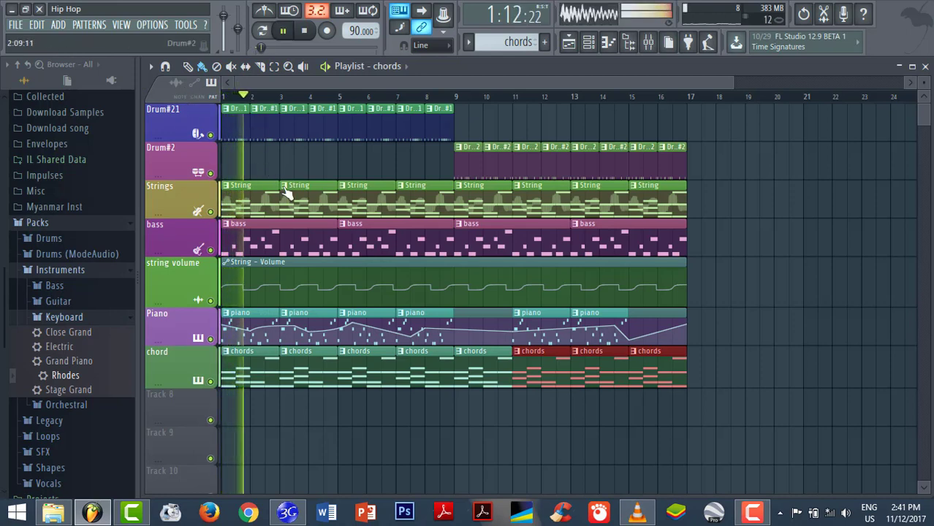
{"action": "key", "text": "space"}
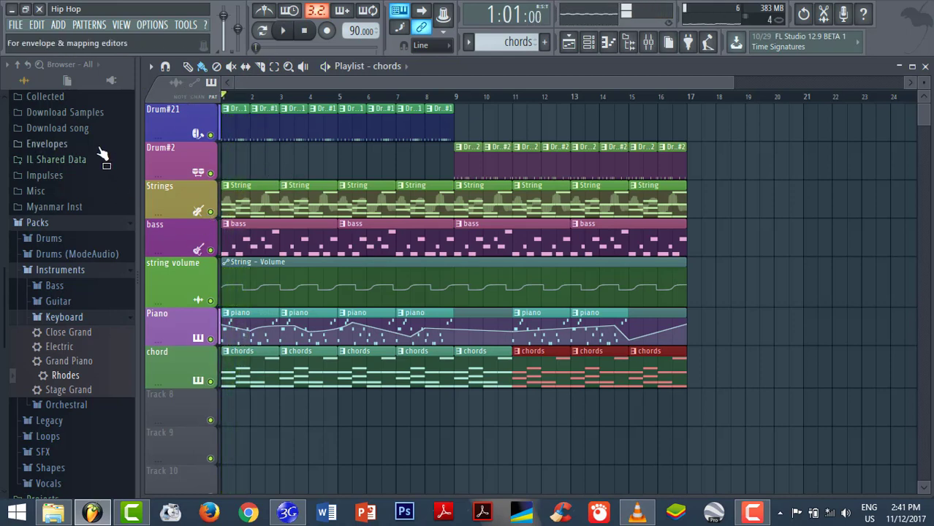
{"action": "left_click", "coordinate": [16, 26]}
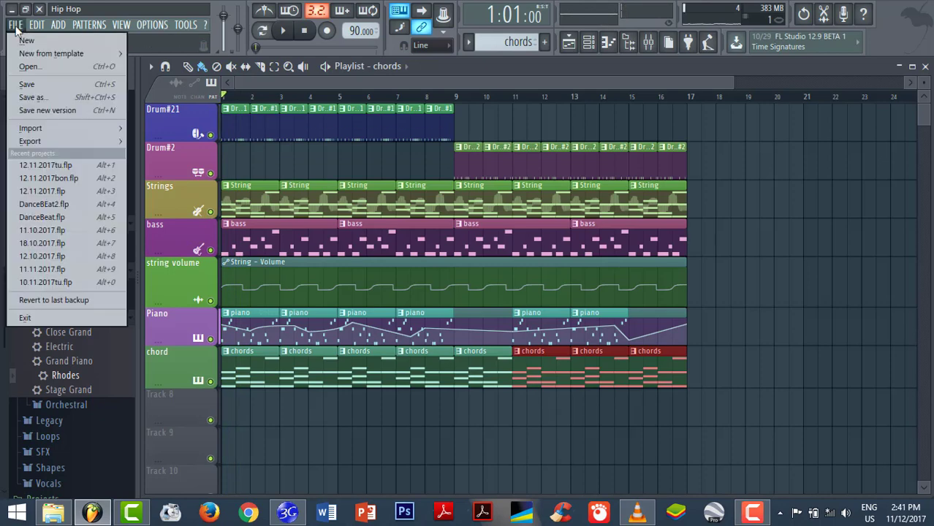
{"action": "key", "text": "Escape"}
{"action": "left_click", "coordinate": [756, 510]}
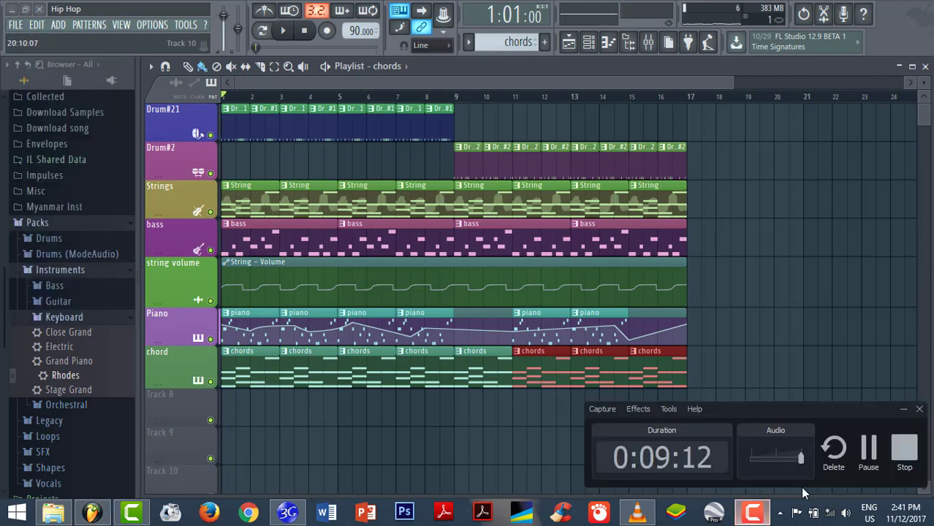
{"action": "left_click", "coordinate": [868, 460]}
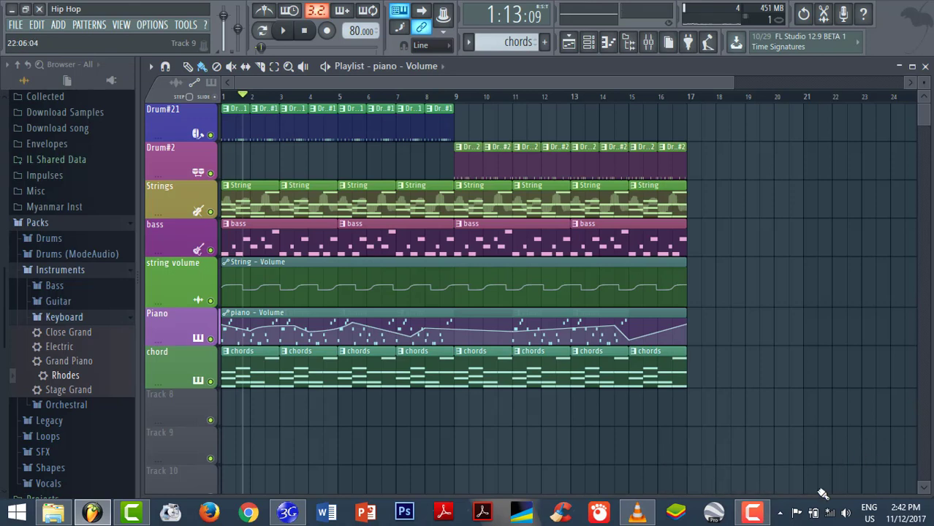
{"action": "left_click", "coordinate": [755, 513]}
{"action": "left_click", "coordinate": [755, 513]}
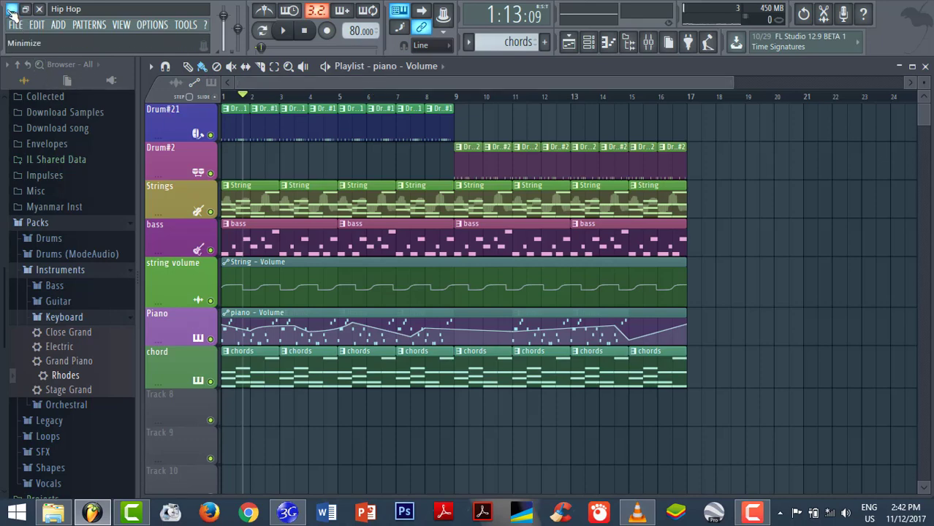
Switch to File Explorer, open the FFOutput folder on Local Disk (D:), and bring the Skrillex and Diplo acapella into FL Studio's playlist Track 8 at bar 1.
{"action": "mouse_move", "coordinate": [52, 513]}
{"action": "left_click", "coordinate": [146, 439]}
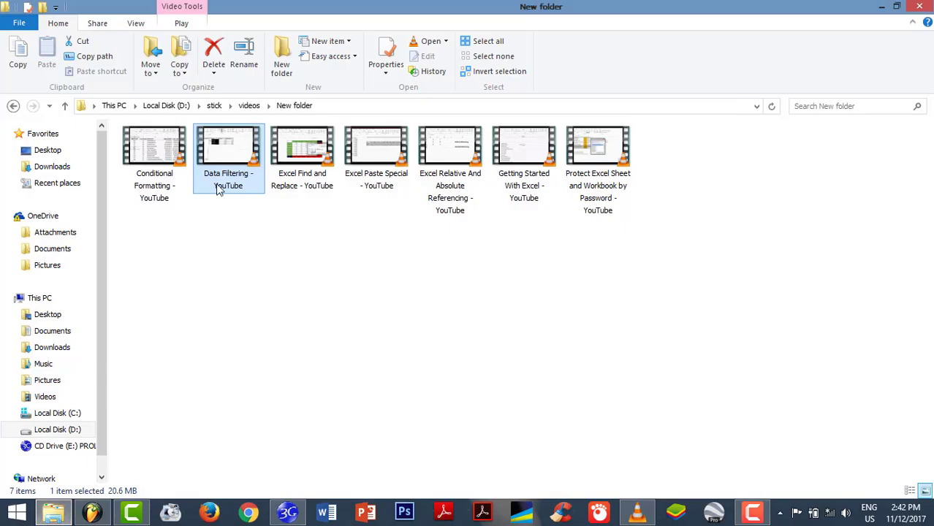
{"action": "left_click", "coordinate": [164, 106]}
{"action": "left_click", "coordinate": [115, 106]}
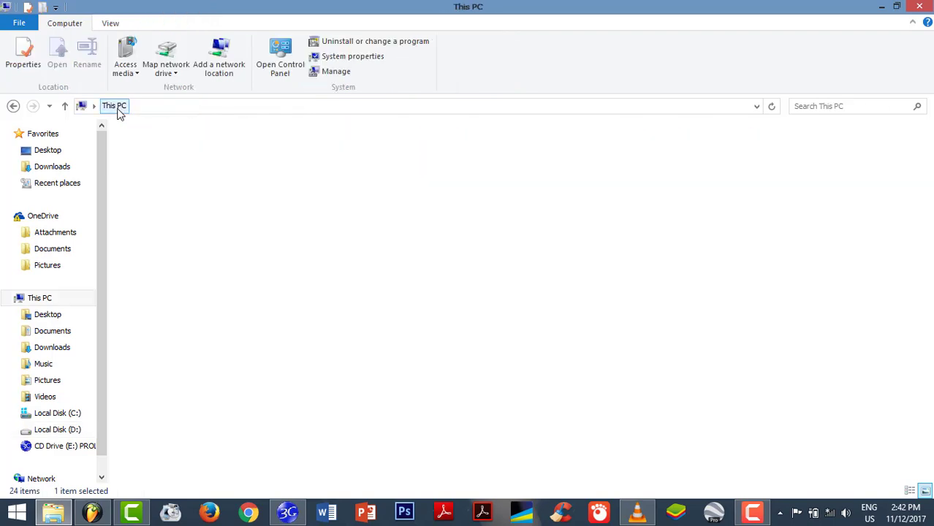
{"action": "double_click", "coordinate": [340, 263]}
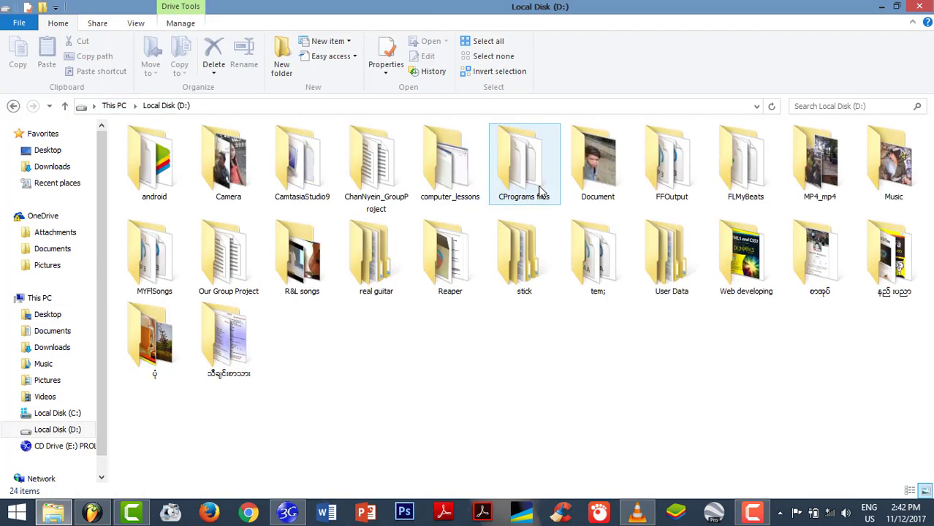
{"action": "double_click", "coordinate": [696, 196]}
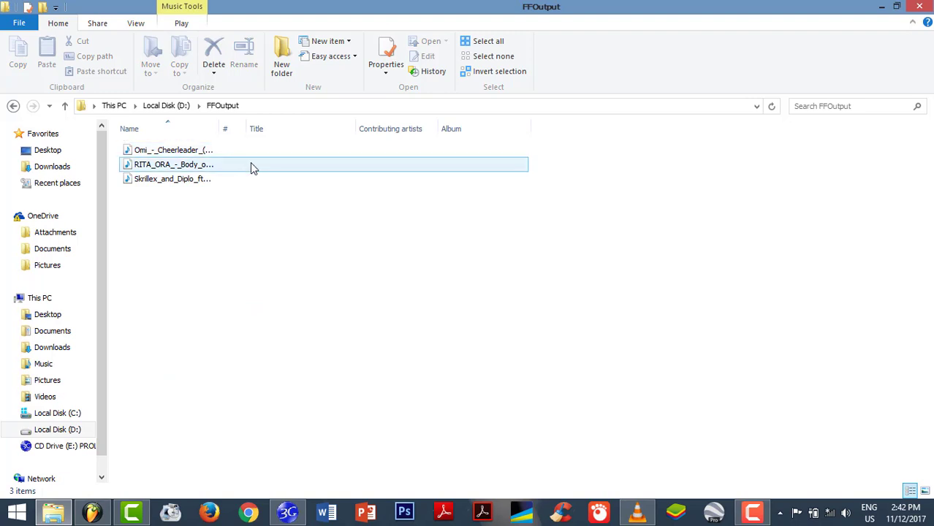
{"action": "left_click", "coordinate": [242, 179]}
{"action": "left_click_drag", "start_coordinate": [240, 180], "coordinate": [247, 412]}
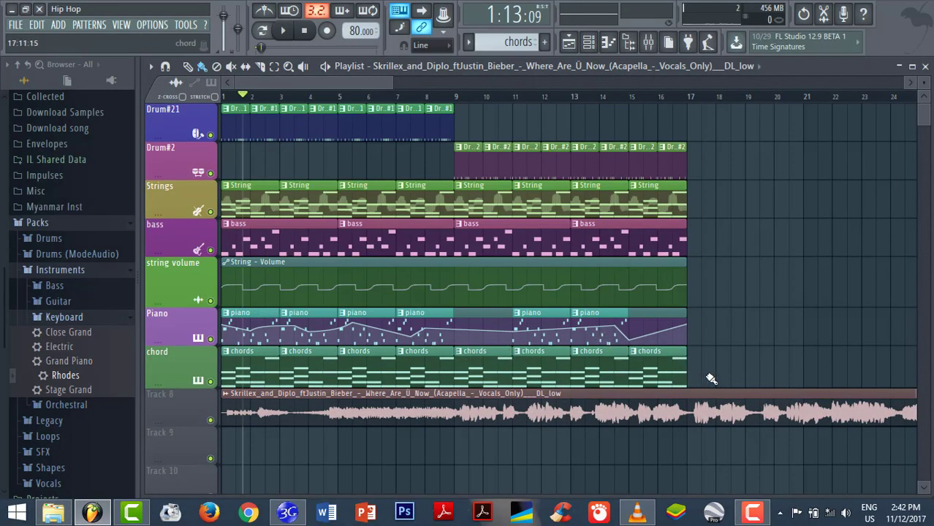
Move all instrument and automation clips above the vocal together to start at bar 7, and play the song.
{"action": "left_click_drag", "start_coordinate": [706, 387], "coordinate": [412, 122]}
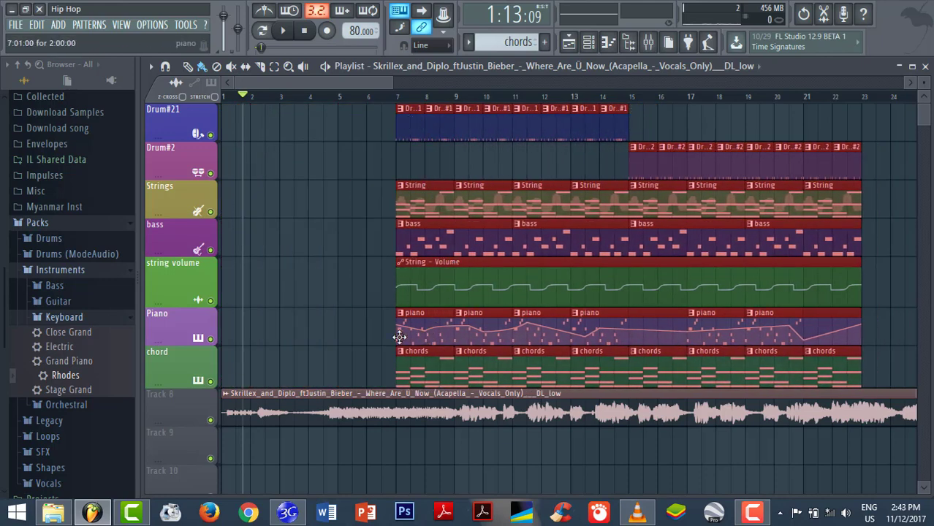
{"action": "key", "text": "space"}
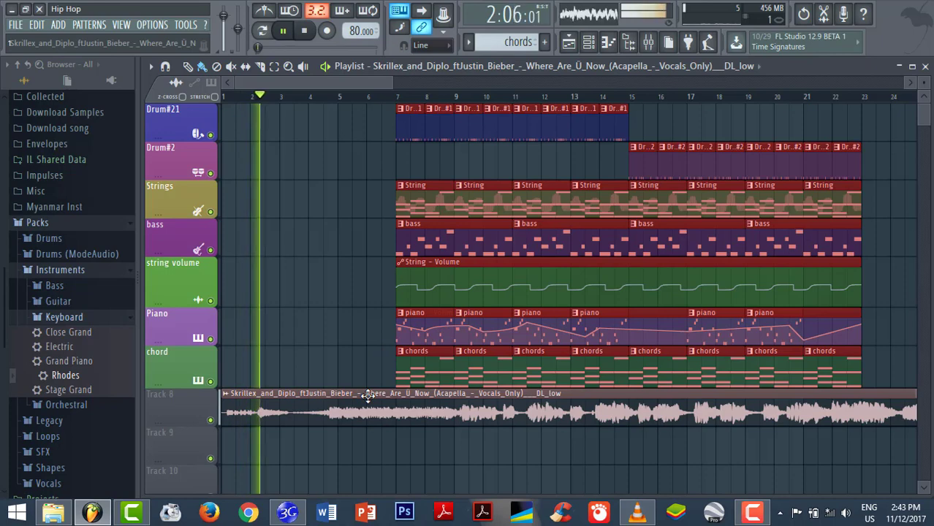
{"action": "key", "text": "Page_Up"}
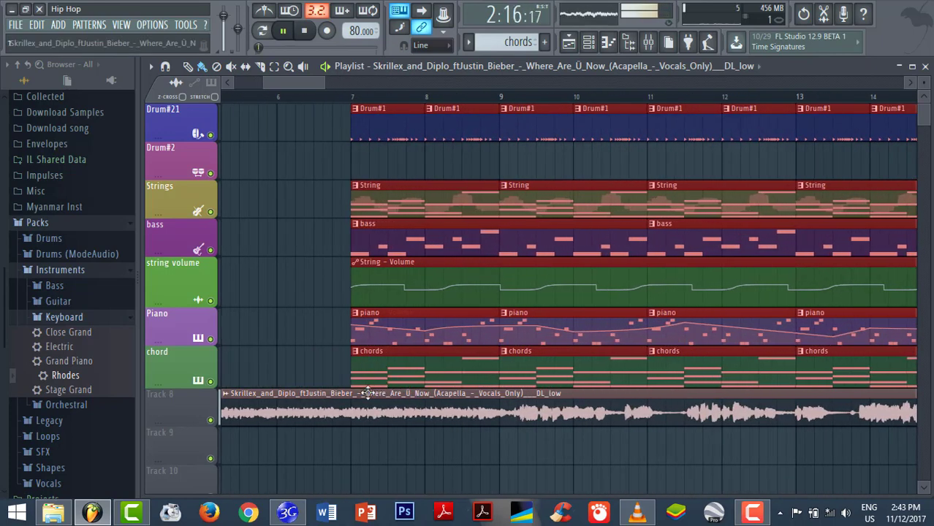
Try the Track 8 vocal clip starting at about bar 3 during playback, and return it to bar 1.
{"action": "left_click", "coordinate": [368, 394]}
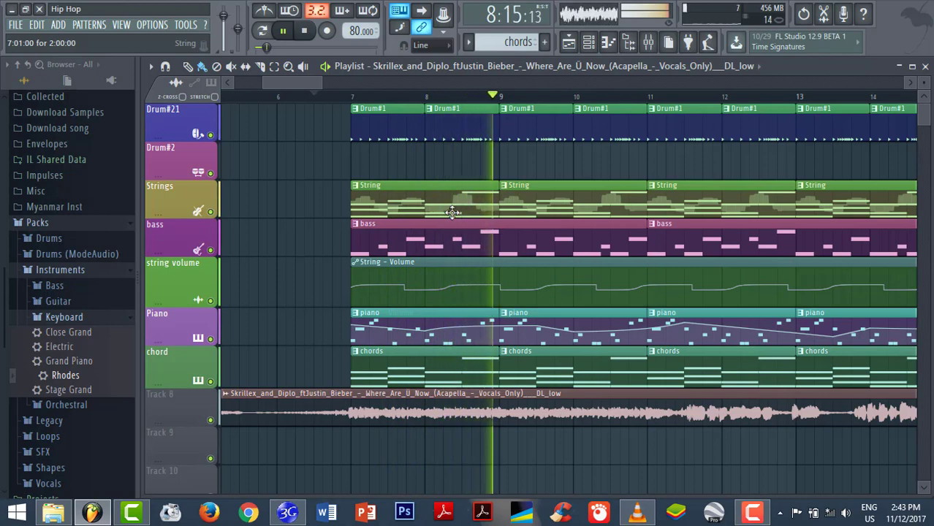
{"action": "scroll", "coordinate": [418, 82], "scroll_direction": "down", "scroll_amount": 5}
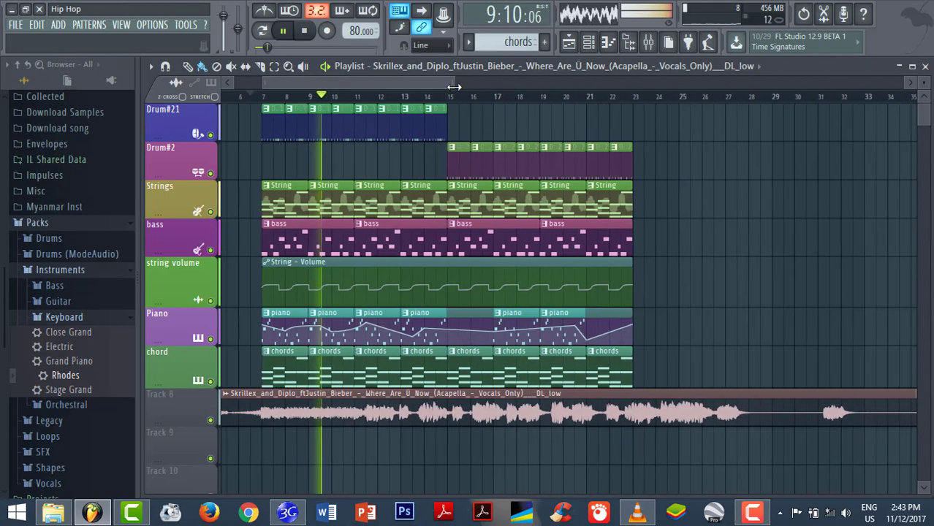
{"action": "key", "text": "space"}
{"action": "left_click_drag", "start_coordinate": [418, 82], "coordinate": [361, 81]}
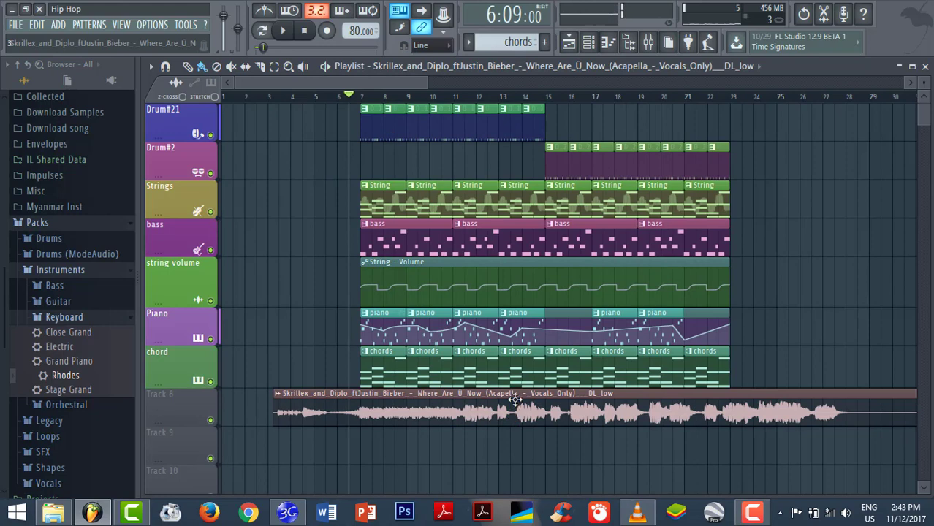
{"action": "left_click_drag", "start_coordinate": [515, 401], "coordinate": [463, 401]}
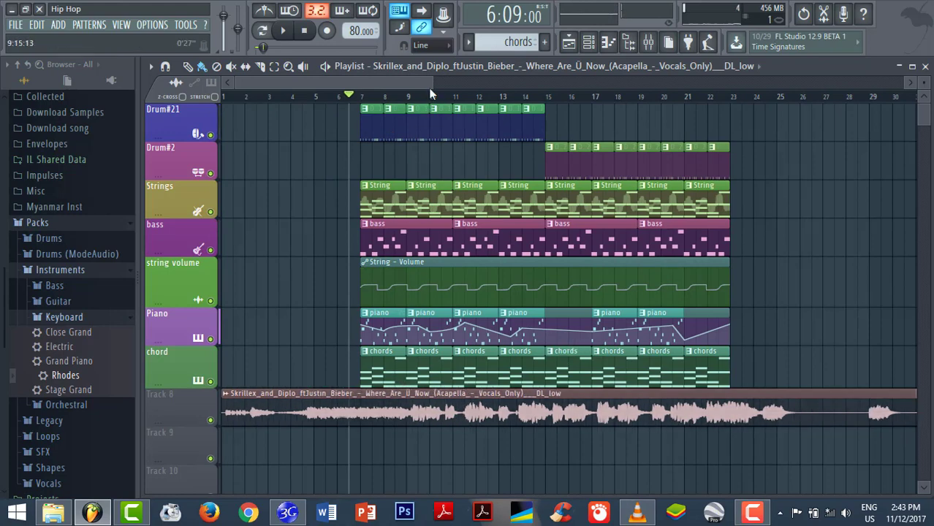
Play the song with the vocal, jump to about bar 9 to compare the timing, and stop playback.
{"action": "scroll", "coordinate": [431, 93], "scroll_direction": "down", "scroll_amount": 3}
{"action": "left_click_drag", "start_coordinate": [577, 79], "coordinate": [369, 80]}
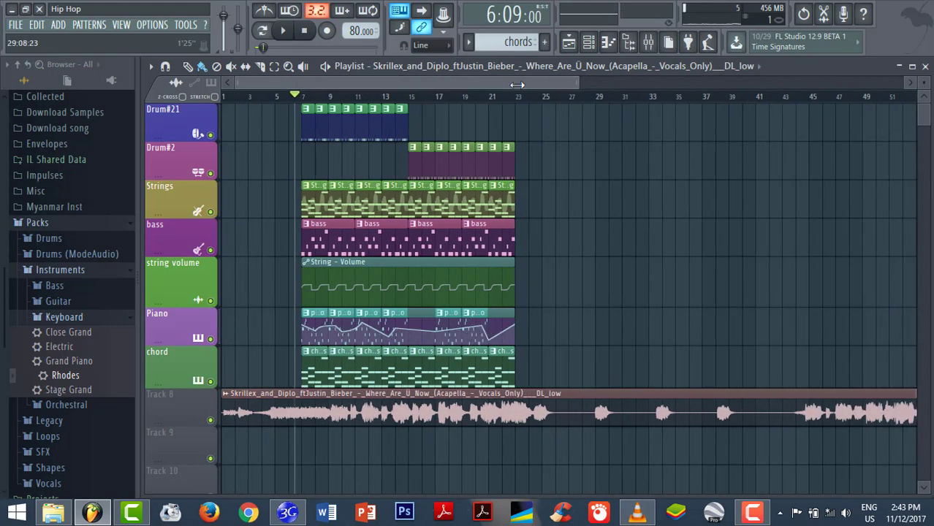
{"action": "key", "text": "space"}
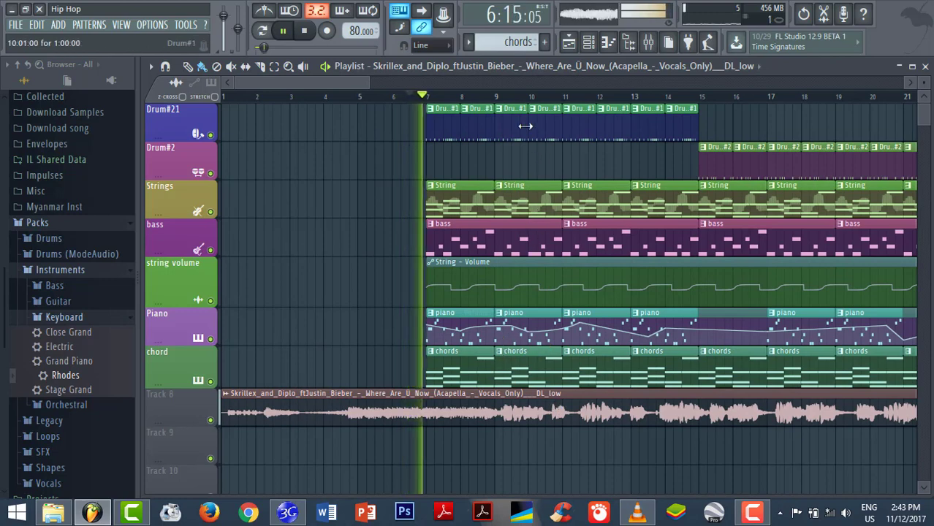
{"action": "left_click", "coordinate": [523, 97]}
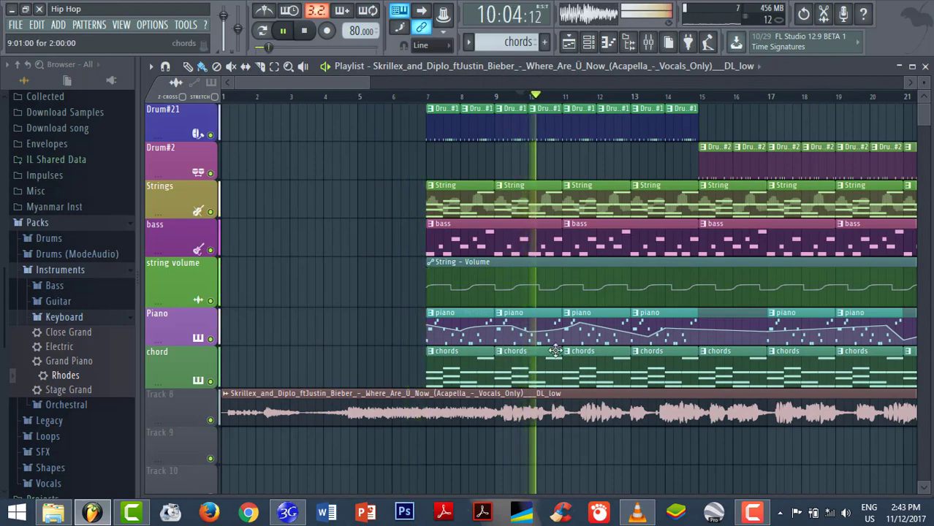
{"action": "key", "text": "space"}
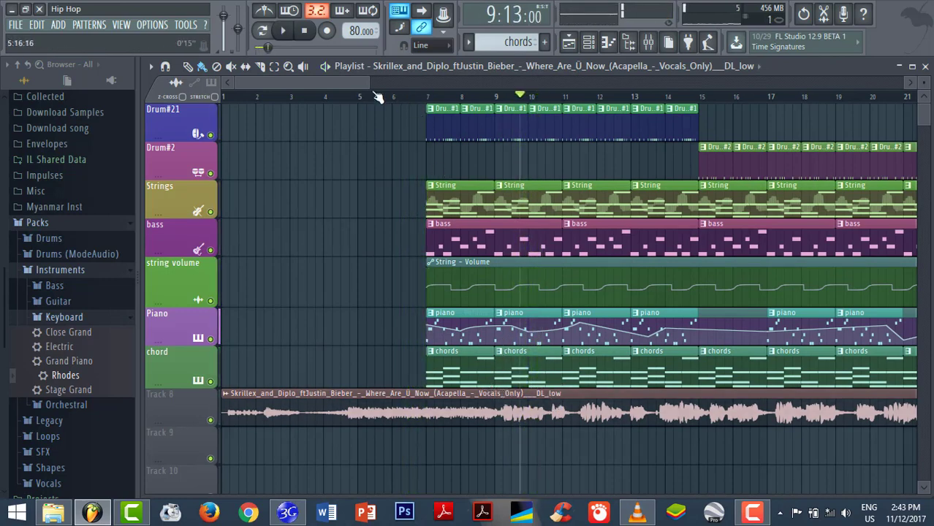
Move all instrument and automation clips together to start at bar 12, and briefly play the song against the vocal.
{"action": "left_click_drag", "start_coordinate": [365, 83], "coordinate": [409, 100]}
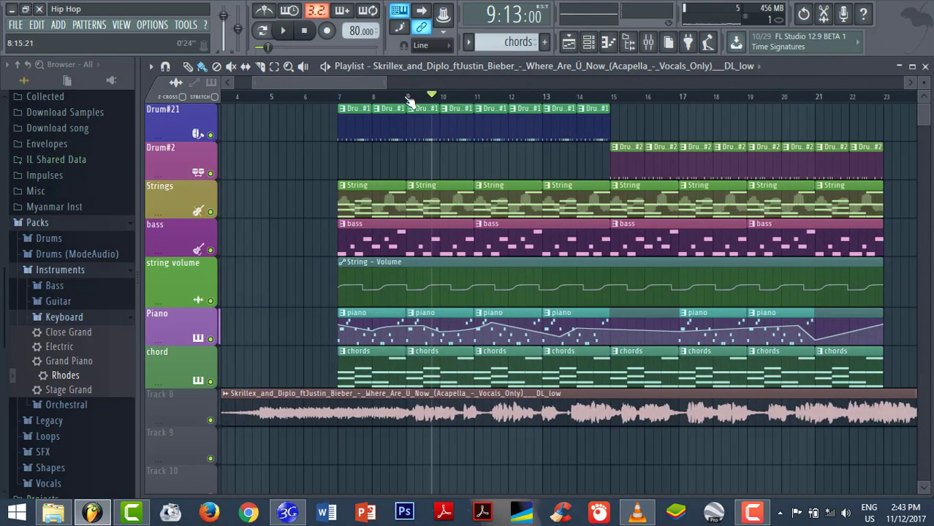
{"action": "left_click_drag", "start_coordinate": [884, 386], "coordinate": [521, 118]}
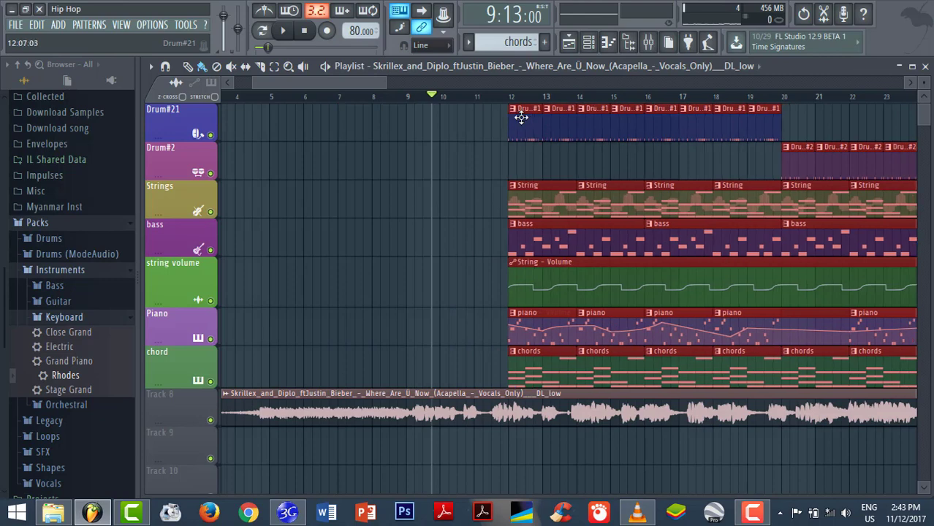
{"action": "key", "text": "space"}
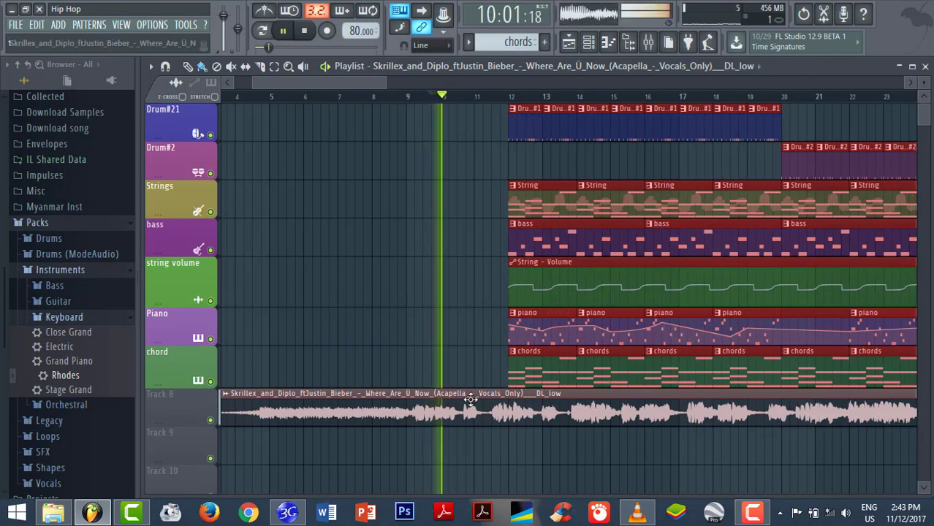
{"action": "key", "text": "space"}
Shift the Track 8 vocal clip to start at about bar 3.7, and play from bar 12 to check its timing.
{"action": "left_click_drag", "start_coordinate": [470, 400], "coordinate": [555, 404]}
{"action": "key", "text": "space"}
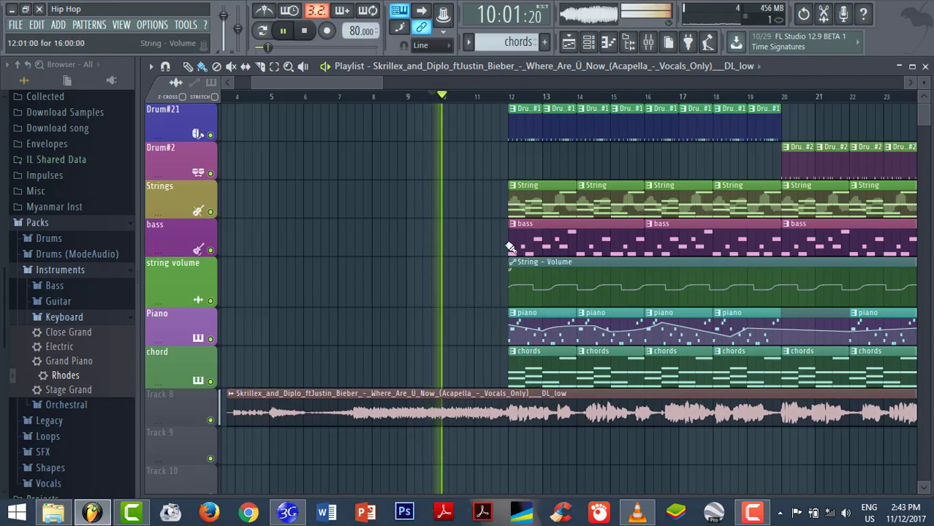
{"action": "left_click", "coordinate": [502, 111]}
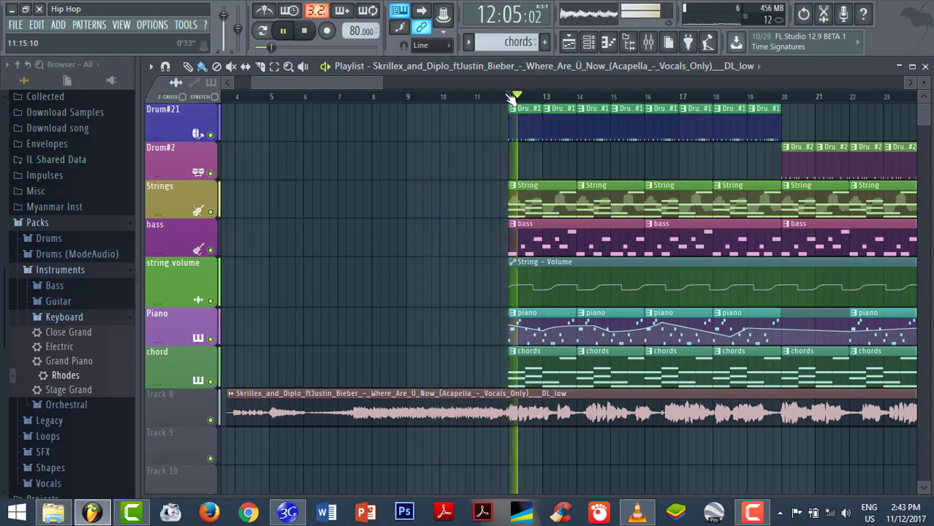
{"action": "key", "text": "space"}
Set the main snap to (none), nudge the Track 8 vocal slightly earlier, and check its timing by playing from about bar 11.5.
{"action": "left_click", "coordinate": [431, 45]}
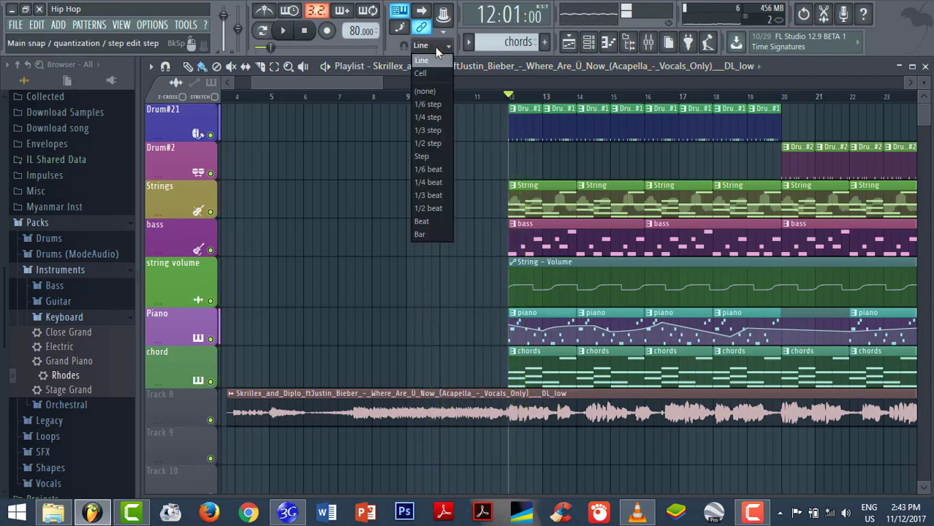
{"action": "left_click", "coordinate": [446, 92]}
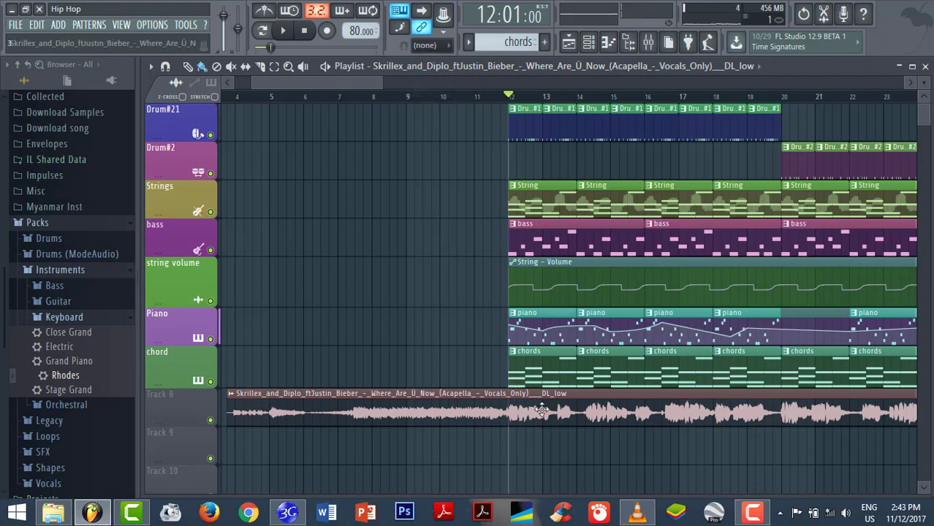
{"action": "scroll", "coordinate": [540, 409], "scroll_direction": "up", "scroll_amount": 5, "text": "ctrl"}
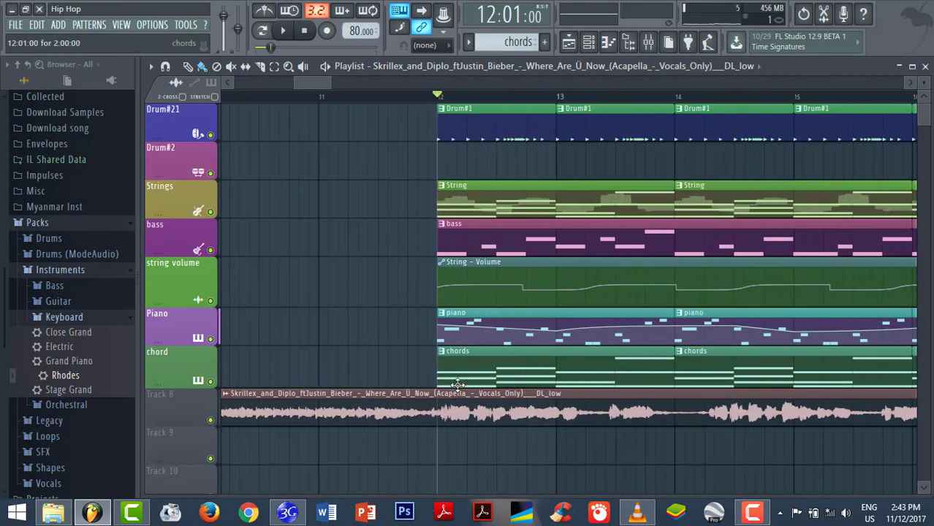
{"action": "left_click", "coordinate": [374, 95]}
{"action": "key", "text": "space"}
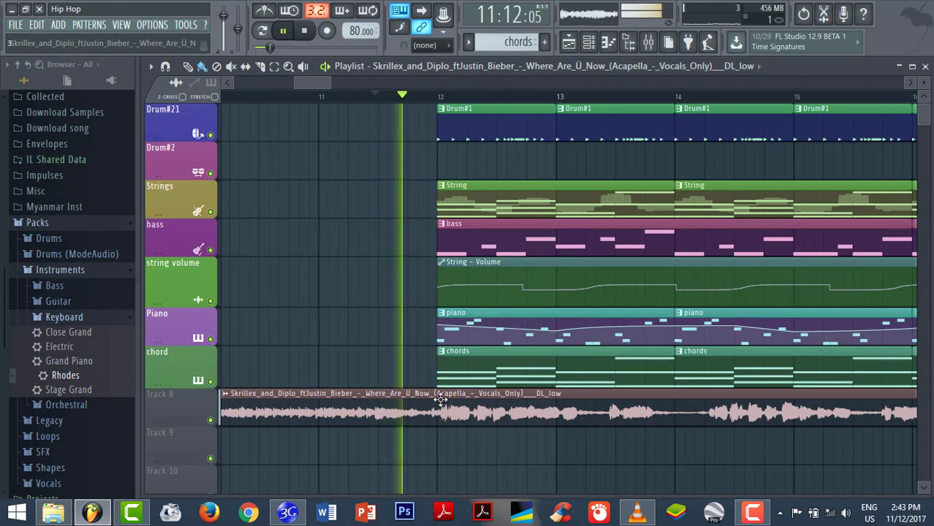
{"action": "key", "text": "space"}
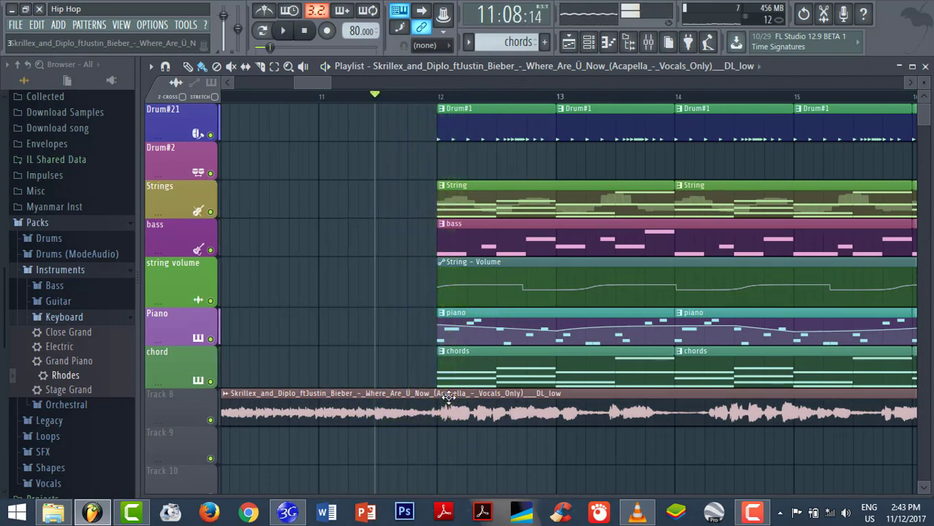
{"action": "key", "text": "space"}
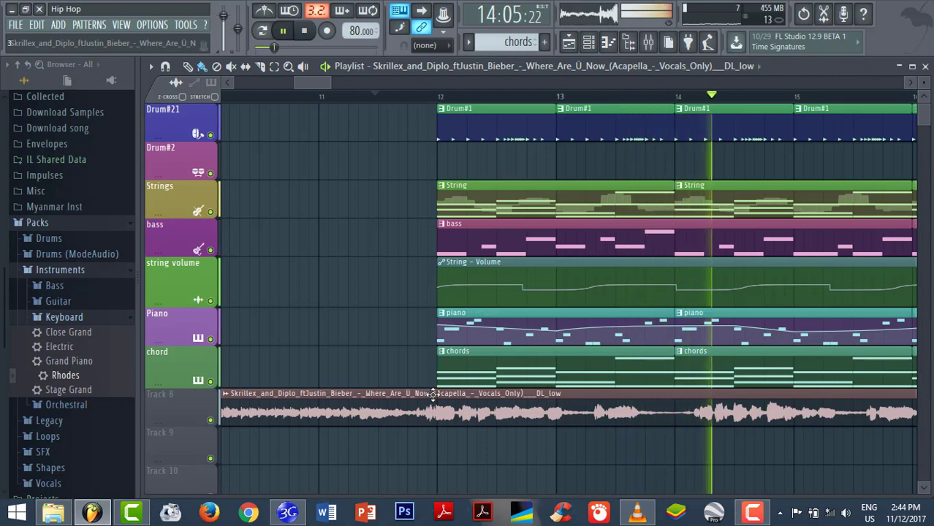
{"action": "key", "text": "space"}
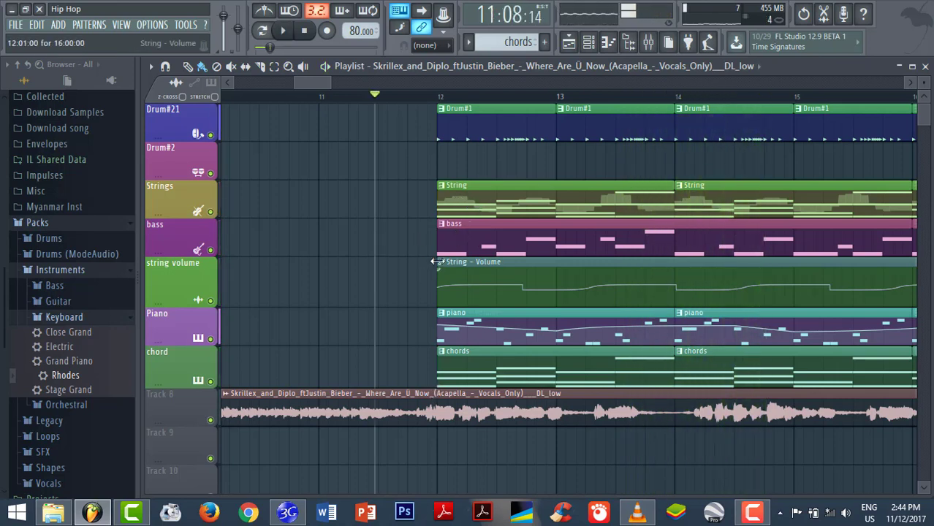
{"action": "left_click", "coordinate": [758, 513]}
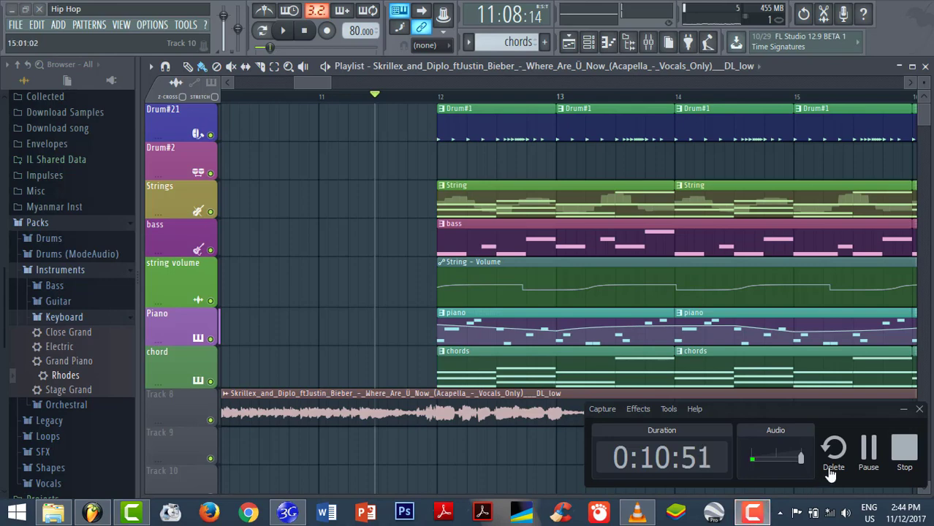
{"action": "left_click", "coordinate": [867, 450]}
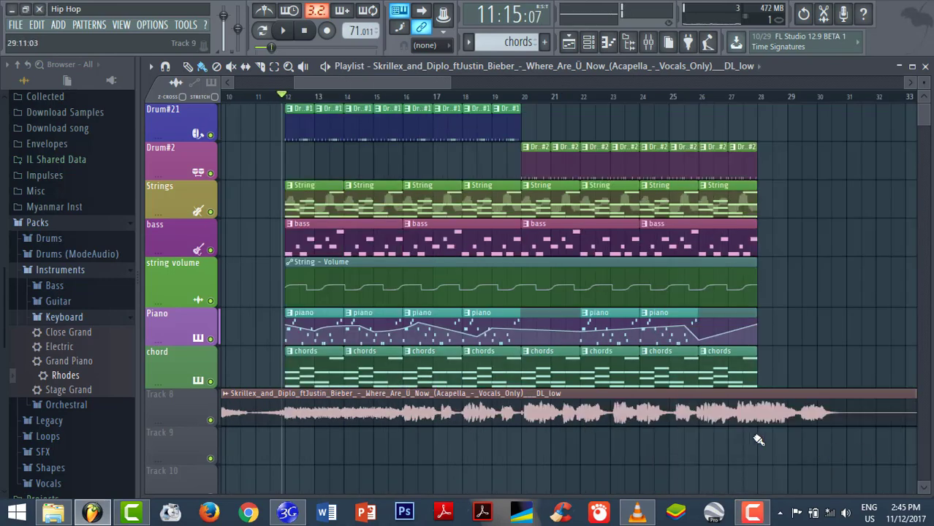
Play the song from just before bar 12, shift the Track 8 vocal clip about four bars earlier, and play it again.
{"action": "key", "text": "space"}
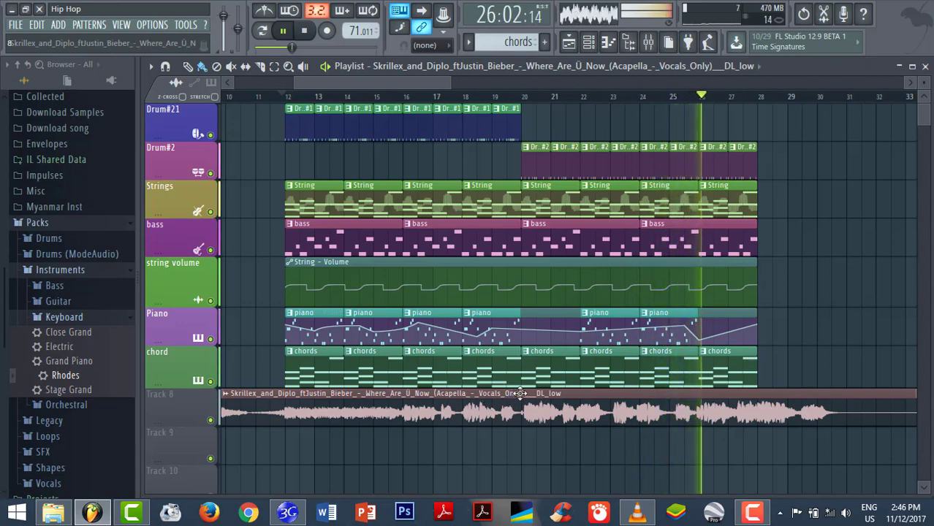
{"action": "key", "text": "space"}
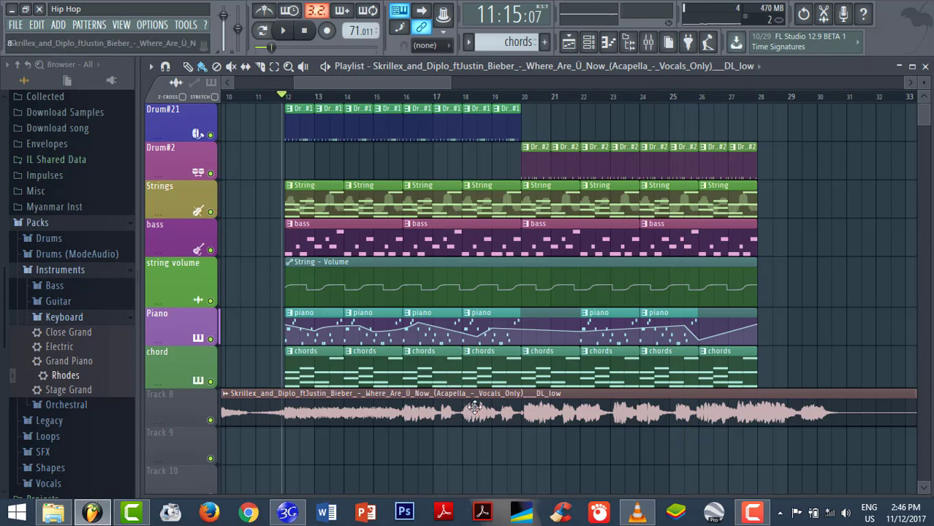
{"action": "left_click_drag", "start_coordinate": [474, 407], "coordinate": [354, 395]}
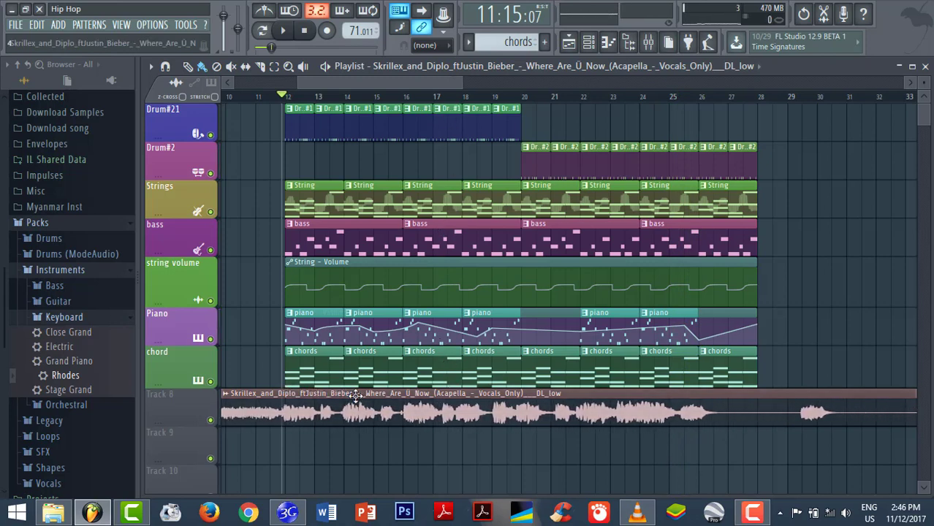
{"action": "key", "text": "space"}
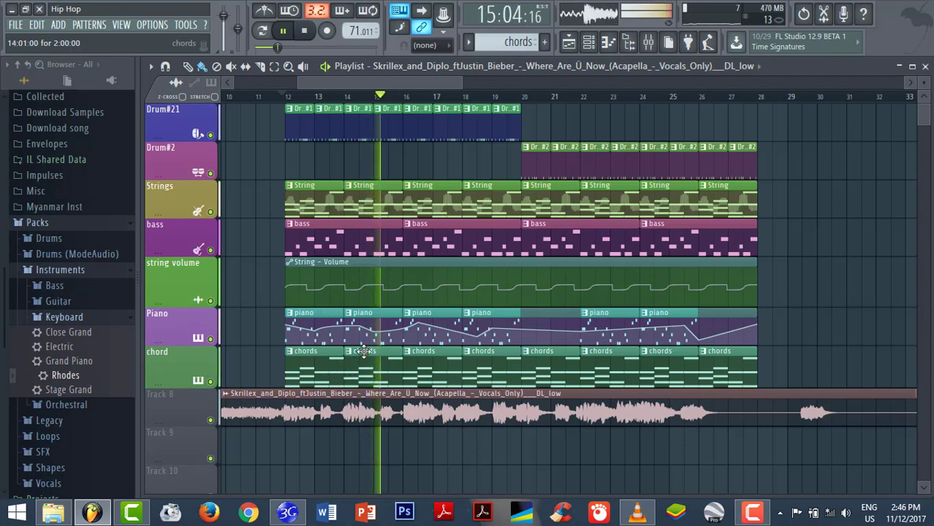
{"action": "key", "text": "space"}
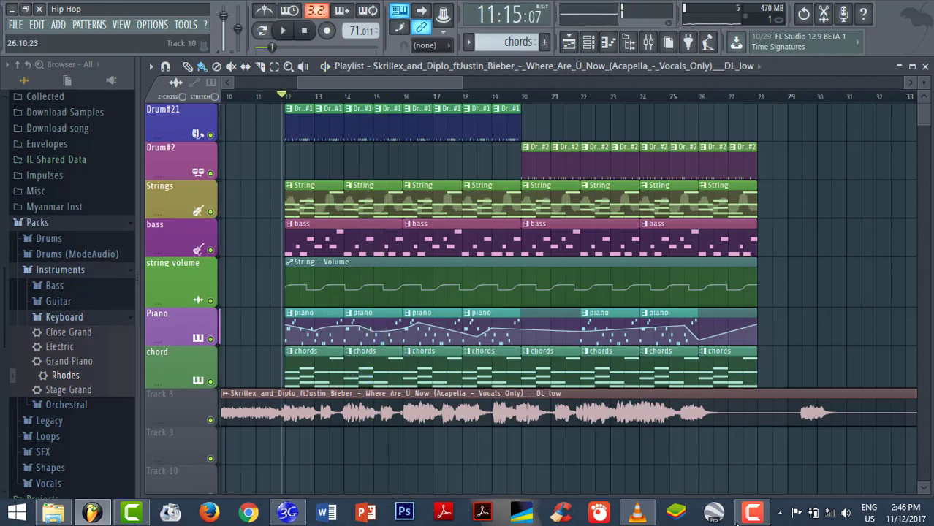
{"action": "left_click", "coordinate": [753, 514]}
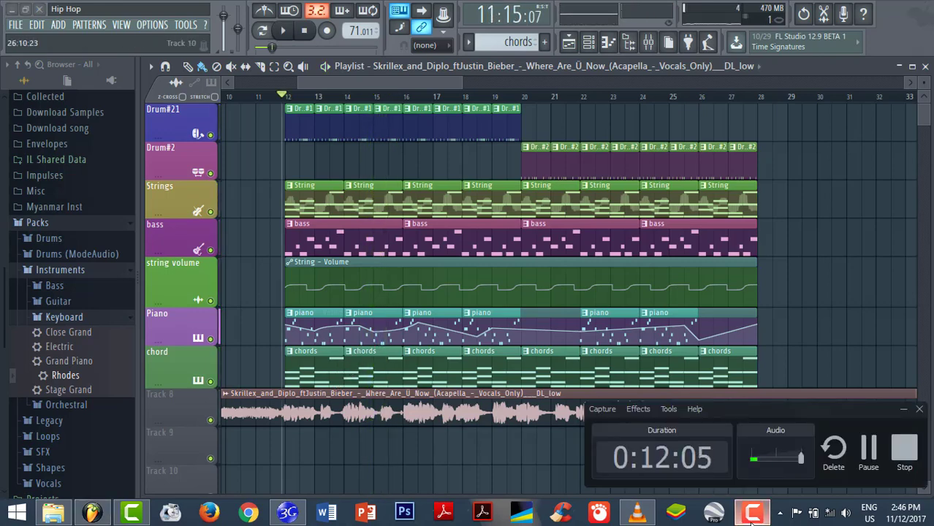
{"action": "left_click", "coordinate": [753, 514]}
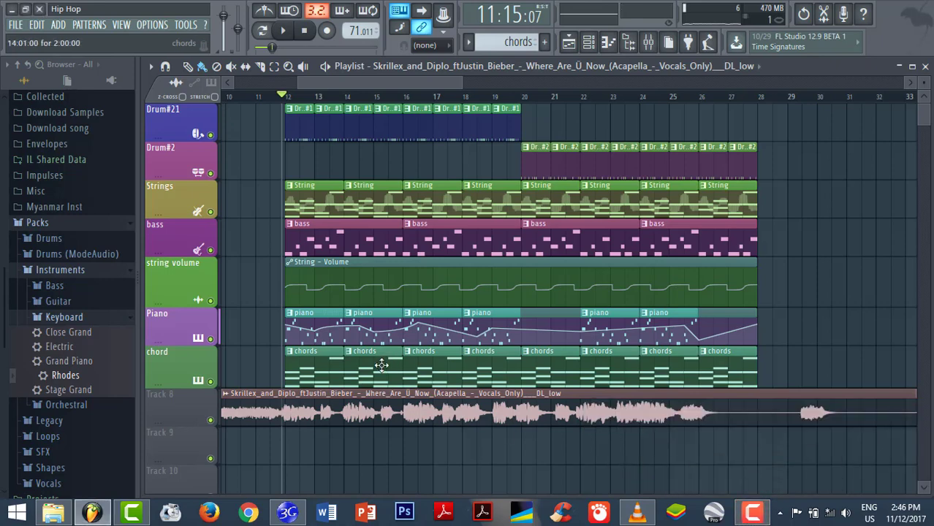
Solo the Track 8 vocal, play it from just before bar 12, and restore the other tracks.
{"action": "left_click_drag", "start_coordinate": [447, 83], "coordinate": [545, 86]}
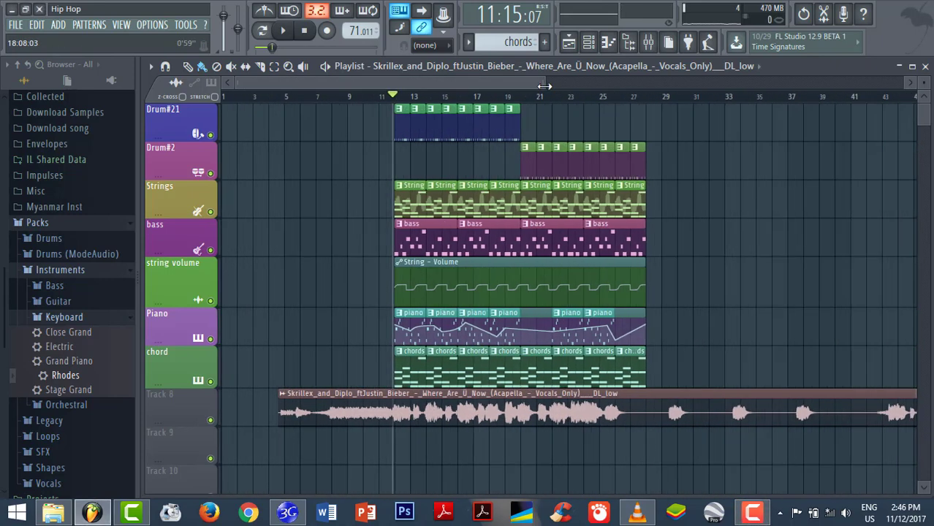
{"action": "right_click", "coordinate": [211, 421]}
{"action": "key", "text": "space"}
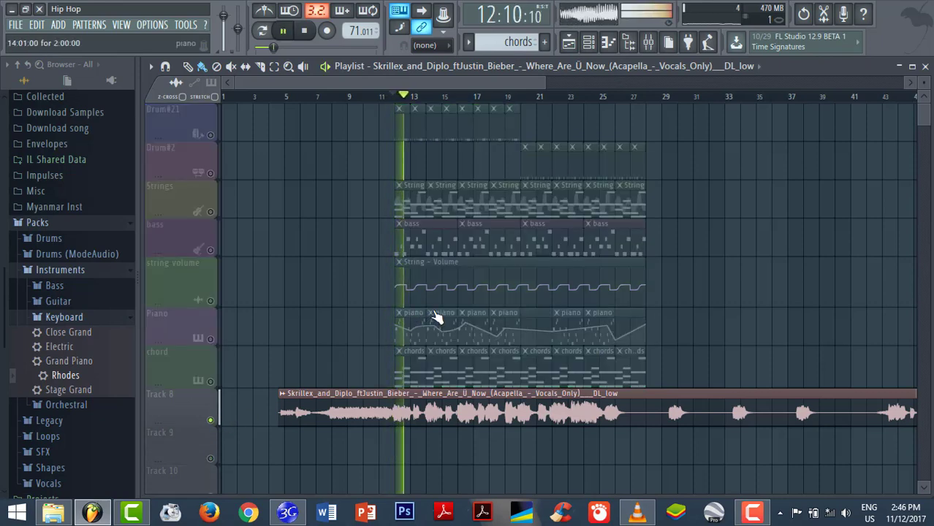
{"action": "key", "text": "space"}
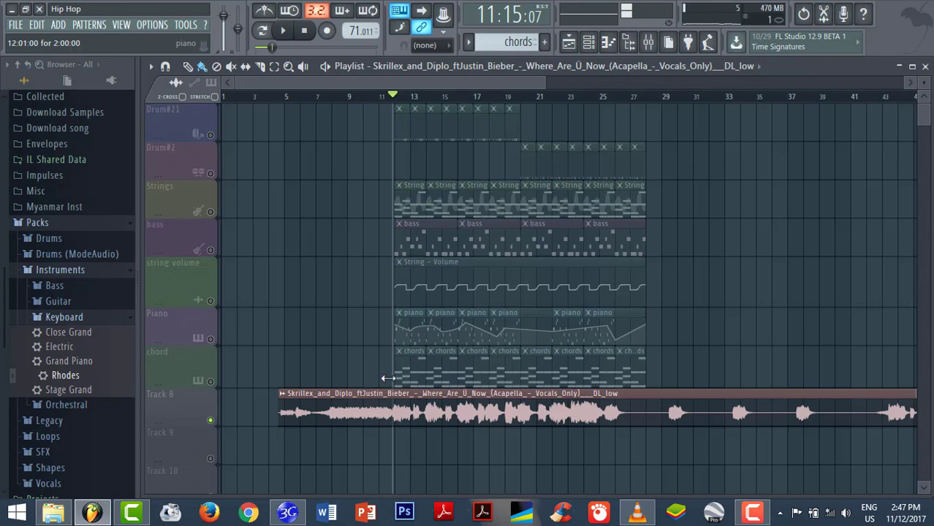
{"action": "right_click", "coordinate": [212, 422]}
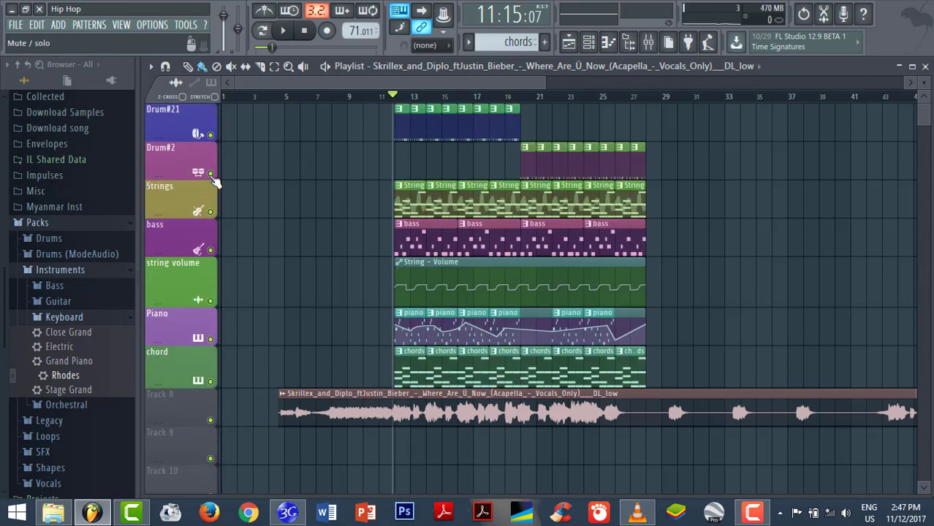
Play only Drum#21 with the Track 8 vocal from just before bar 12, bring in the bass track, and restore all tracks.
{"action": "right_click", "coordinate": [213, 136]}
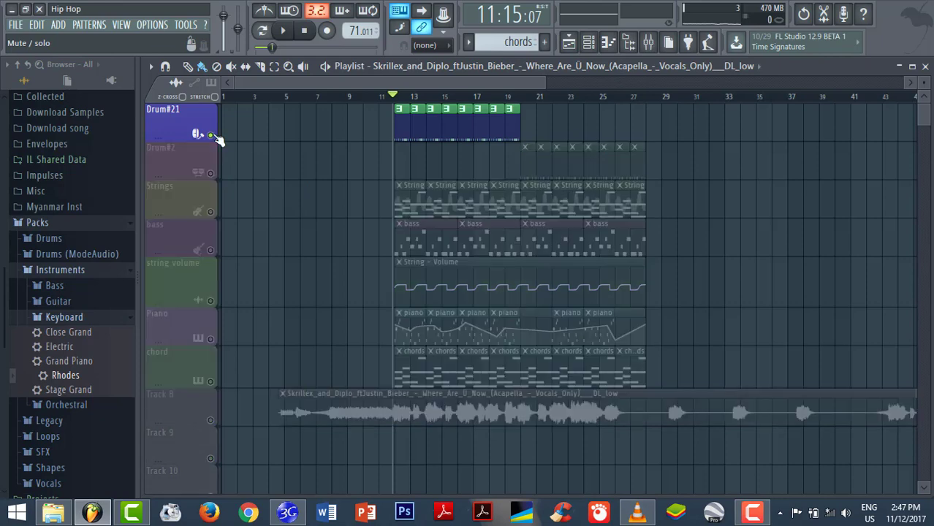
{"action": "left_click", "coordinate": [212, 422]}
{"action": "key", "text": "space"}
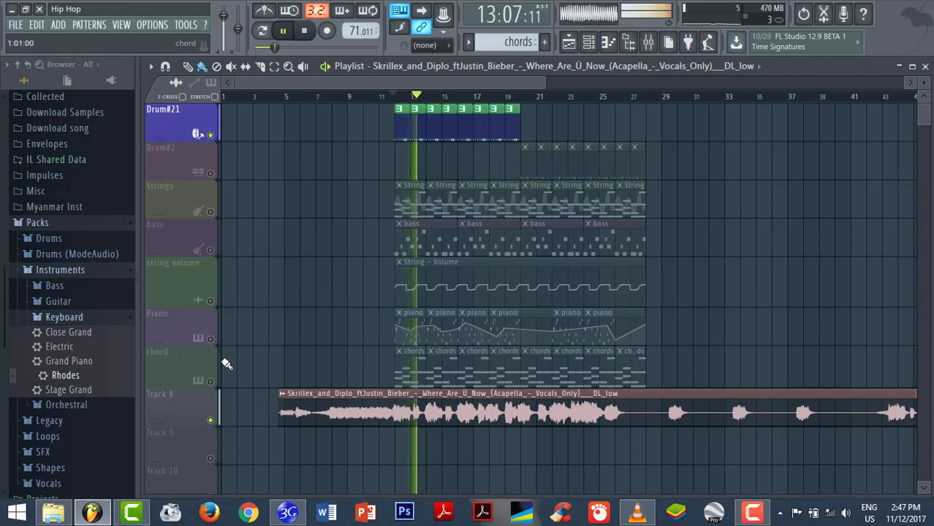
{"action": "left_click", "coordinate": [214, 251]}
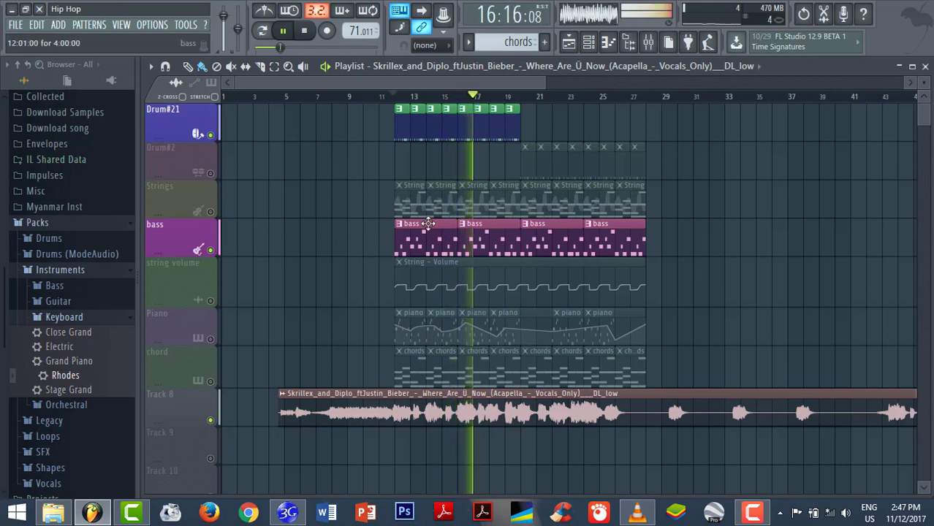
{"action": "key", "text": "space"}
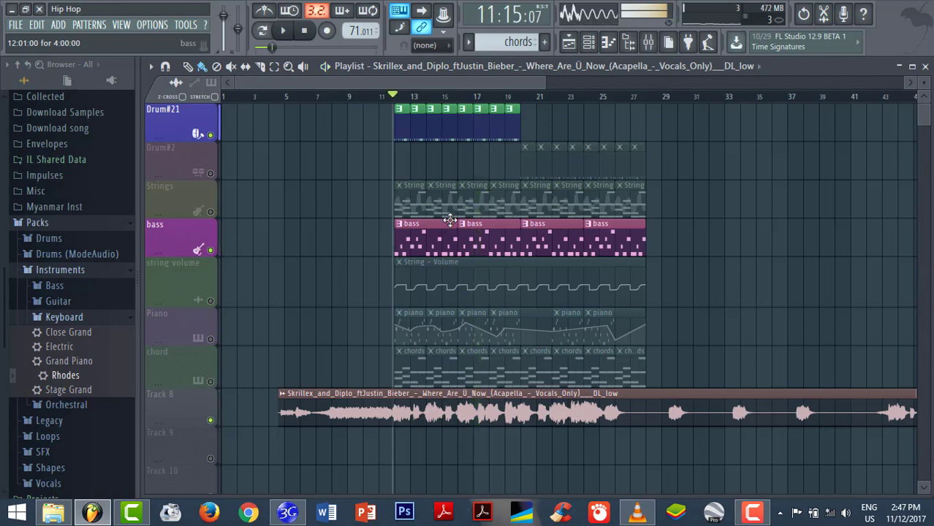
{"action": "right_click", "coordinate": [211, 135]}
{"action": "right_click", "coordinate": [211, 135]}
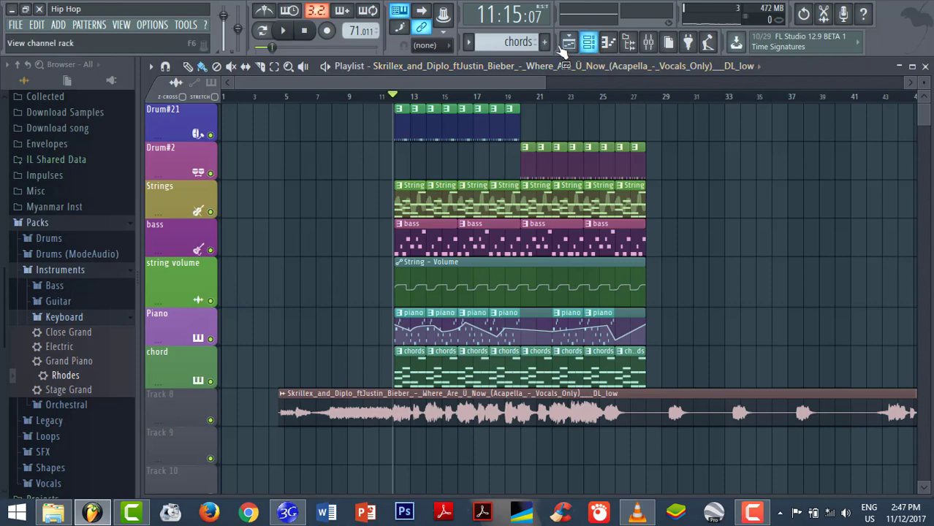
Open the bass pattern's bass channel in the piano roll and examine its note velocities across bars 1 to 5.
{"action": "left_click", "coordinate": [588, 42]}
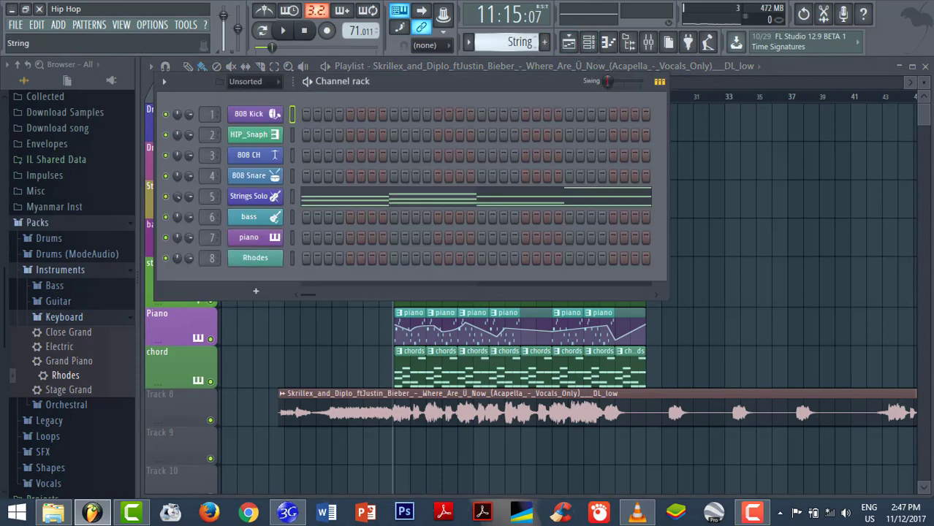
{"action": "scroll", "coordinate": [515, 42], "scroll_direction": "down", "scroll_amount": 3}
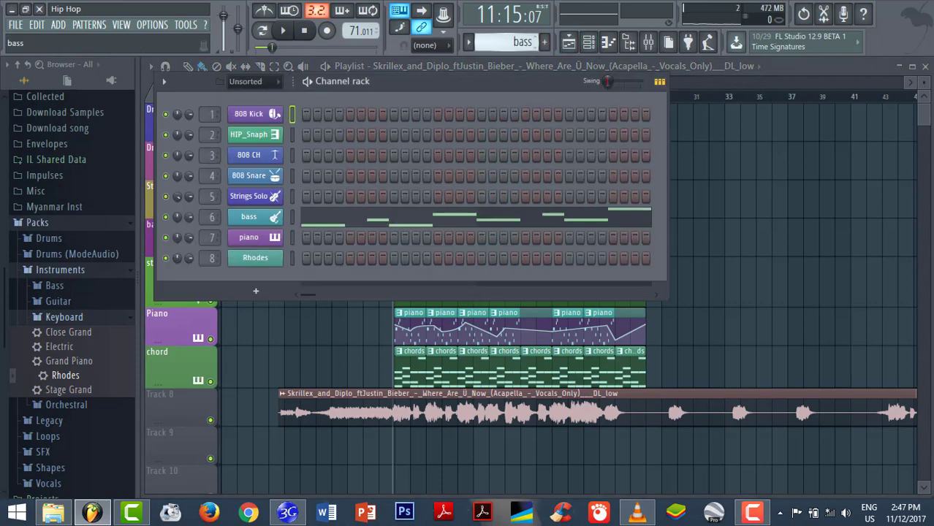
{"action": "right_click", "coordinate": [278, 217]}
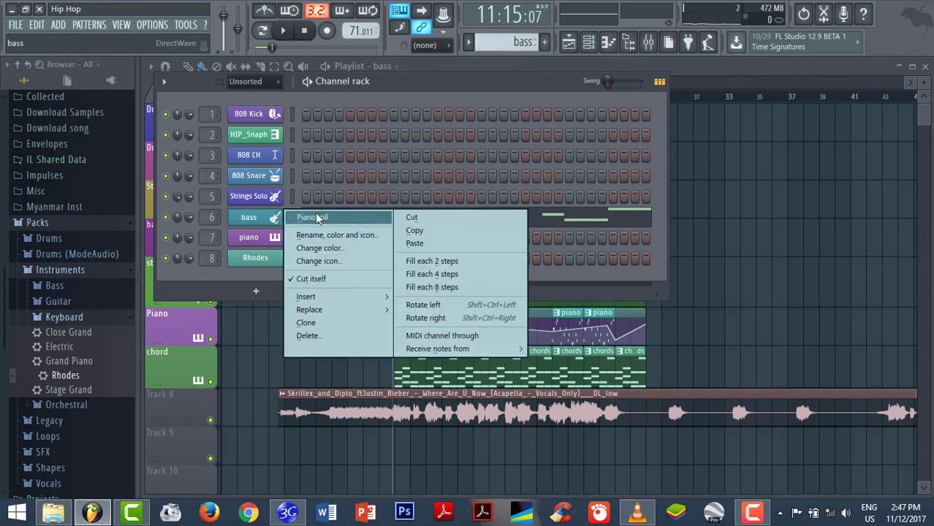
{"action": "left_click", "coordinate": [315, 213]}
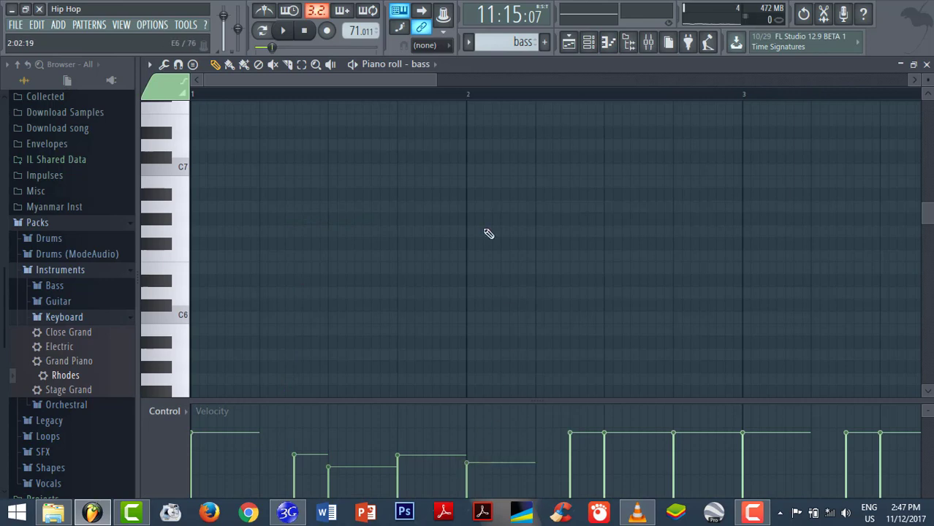
{"action": "left_click_drag", "start_coordinate": [407, 81], "coordinate": [744, 78]}
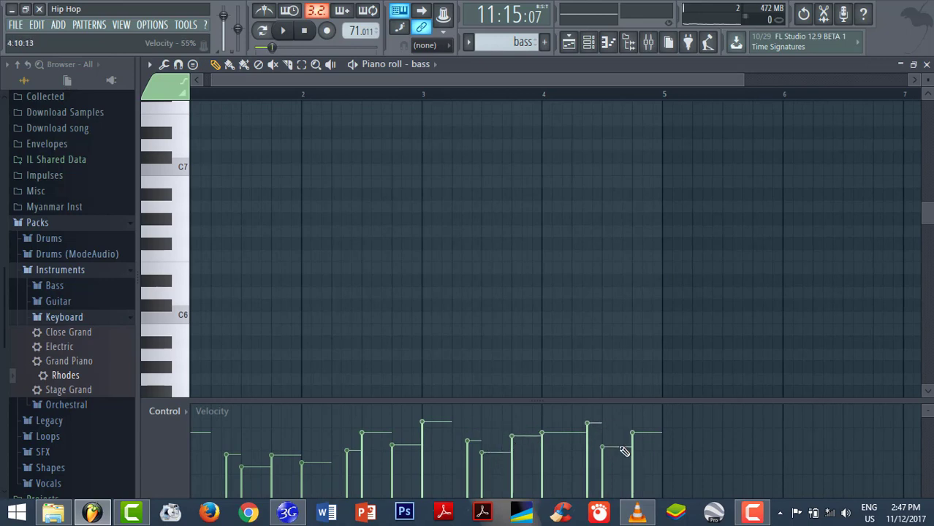
Return to the playlist and play the full arrangement with the vocal from just before bar 12.
{"action": "left_click", "coordinate": [568, 42]}
{"action": "key", "text": "space"}
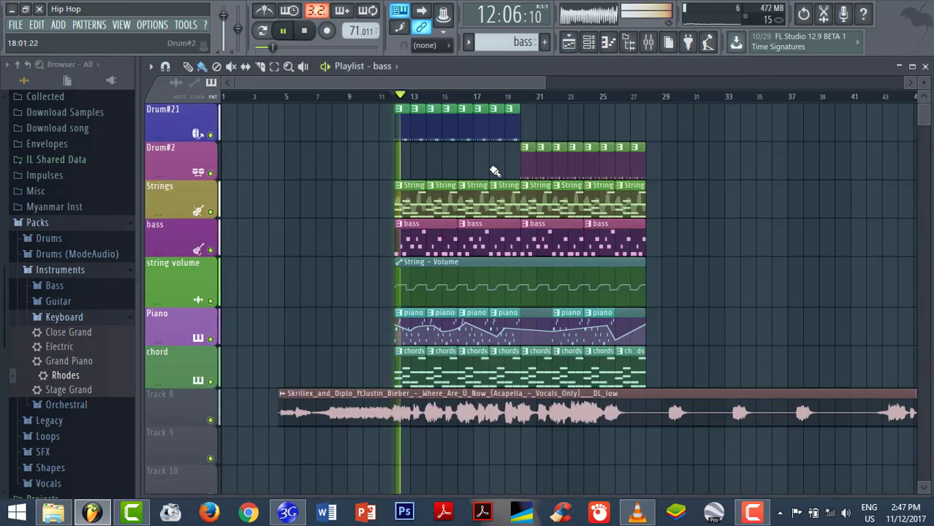
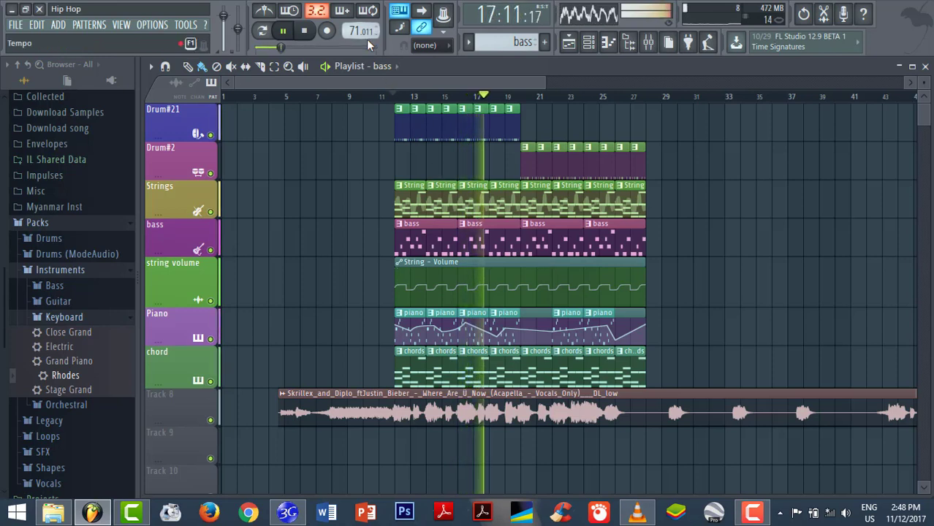
{"action": "key", "text": "space"}
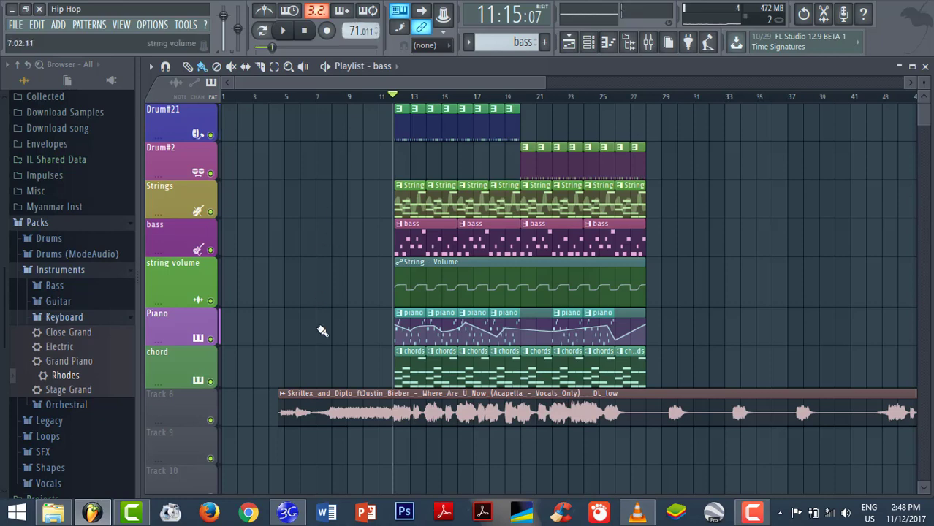
Delete the Track 8 vocal clip and briefly play the arrangement without it.
{"action": "right_click", "coordinate": [351, 399]}
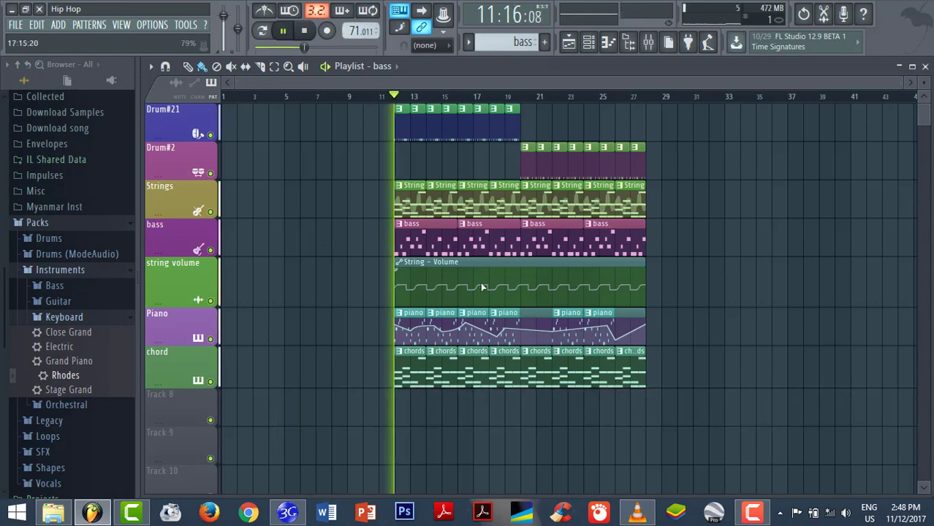
{"action": "left_click", "coordinate": [760, 517]}
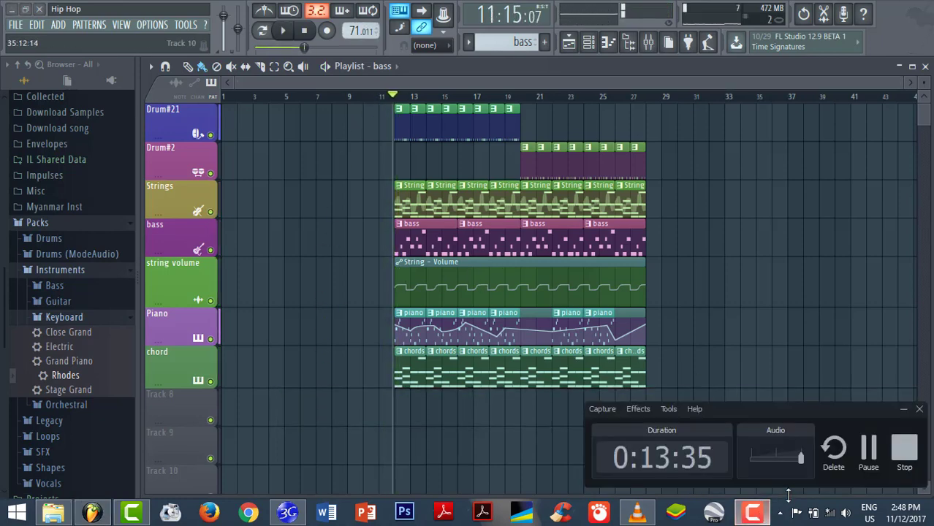
{"action": "left_click", "coordinate": [873, 455]}
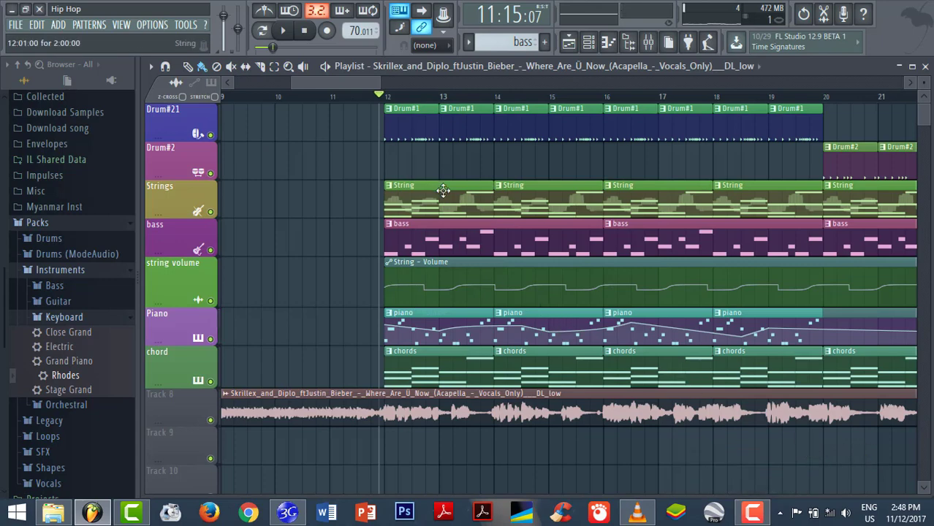
Briefly play all tracks with the Track 8 vocal at the 70.011 tempo from just before bar 12.
{"action": "left_click_drag", "start_coordinate": [379, 79], "coordinate": [500, 86]}
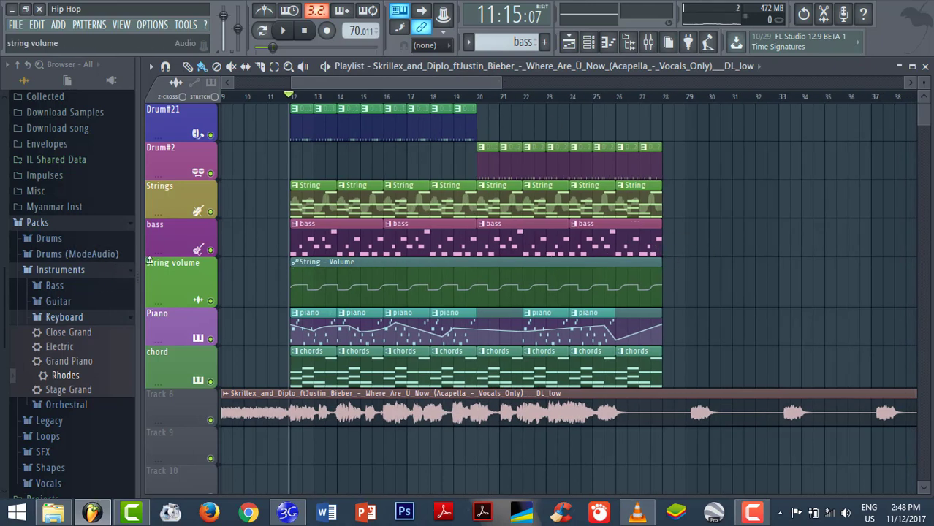
{"action": "key", "text": "space"}
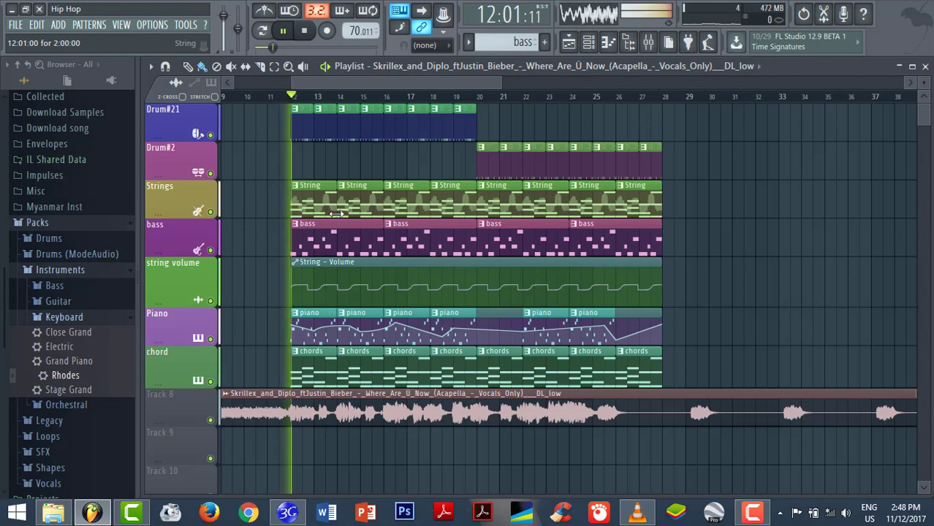
{"action": "key", "text": "space"}
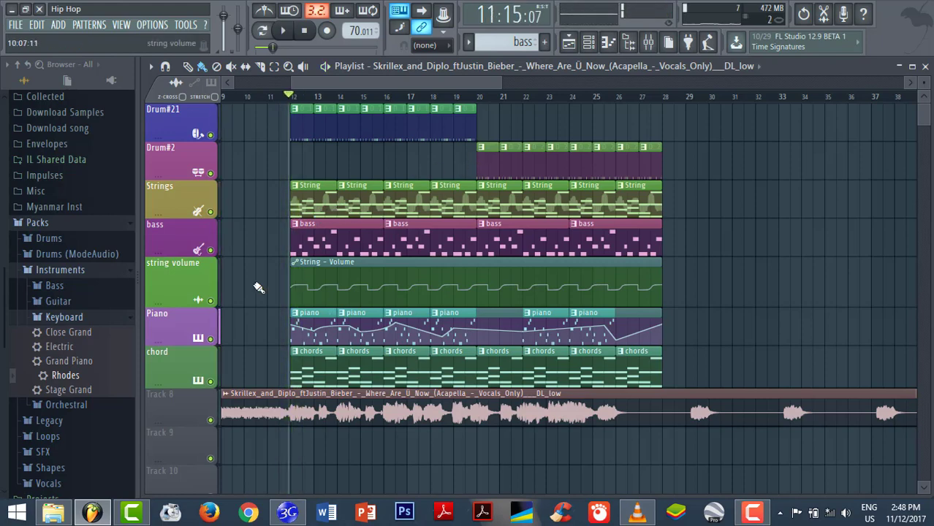
Solo the Drum#21 track and load Fruity Reeverb 2 into slot 1 of the Kick mixer track.
{"action": "right_click", "coordinate": [211, 135]}
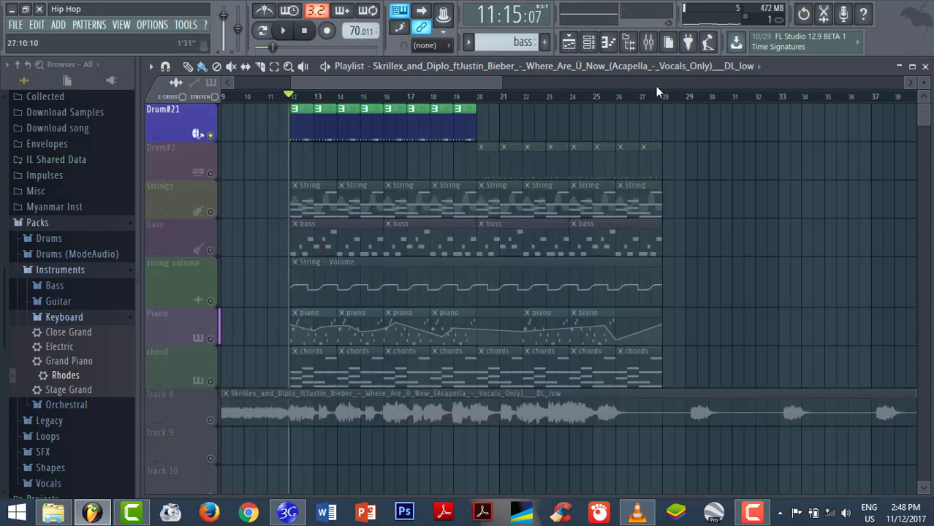
{"action": "left_click", "coordinate": [648, 44]}
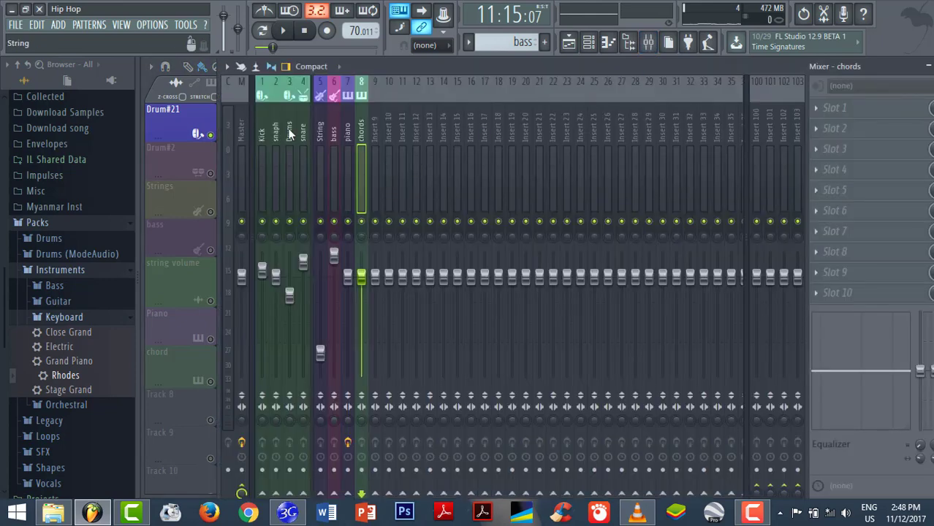
{"action": "left_click", "coordinate": [263, 114]}
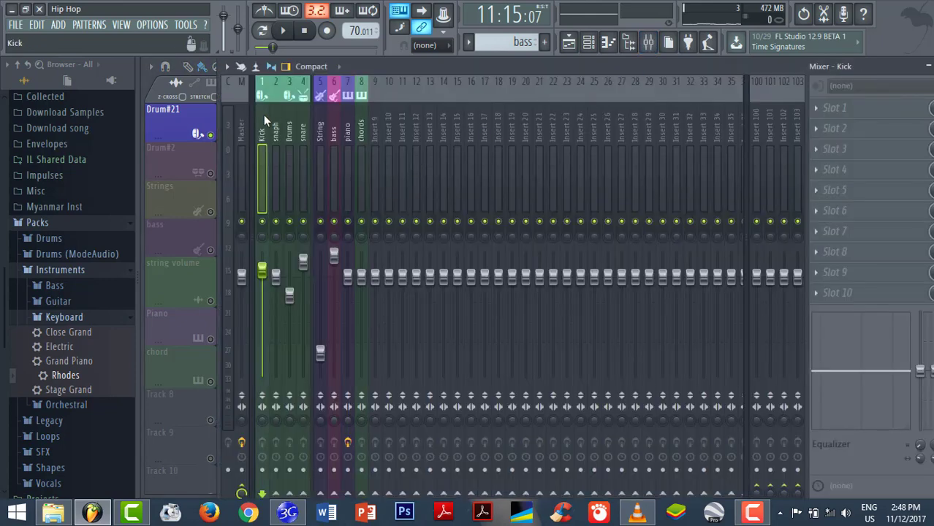
{"action": "left_click", "coordinate": [849, 113]}
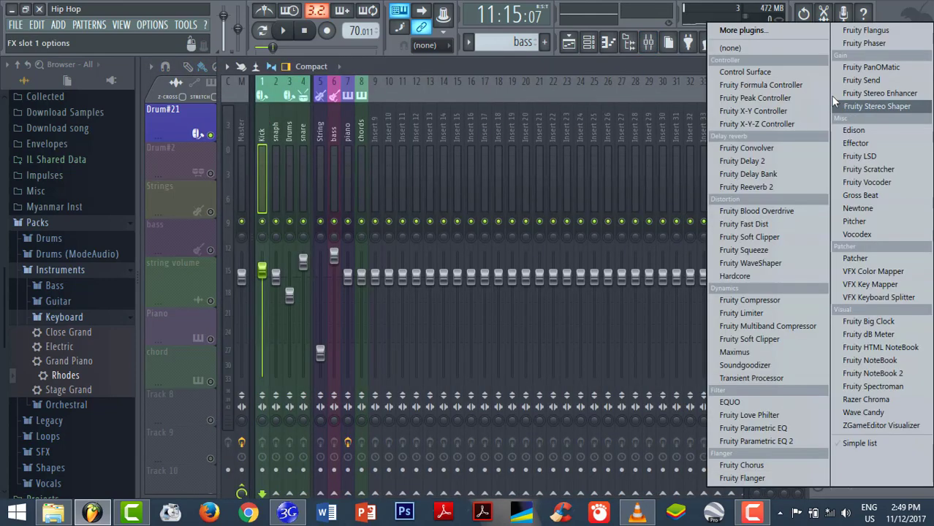
{"action": "left_click", "coordinate": [792, 188]}
{"action": "left_click_drag", "start_coordinate": [389, 202], "coordinate": [396, 191]}
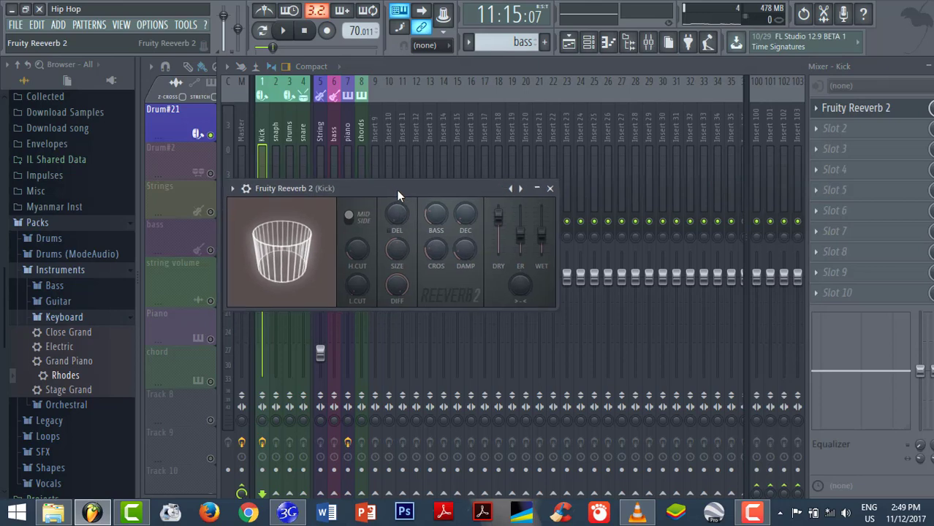
Play the soloed drums to compare the Kick track with its Fruity Reeverb 2 bypassed and enabled.
{"action": "key", "text": "space"}
{"action": "key", "text": "space"}
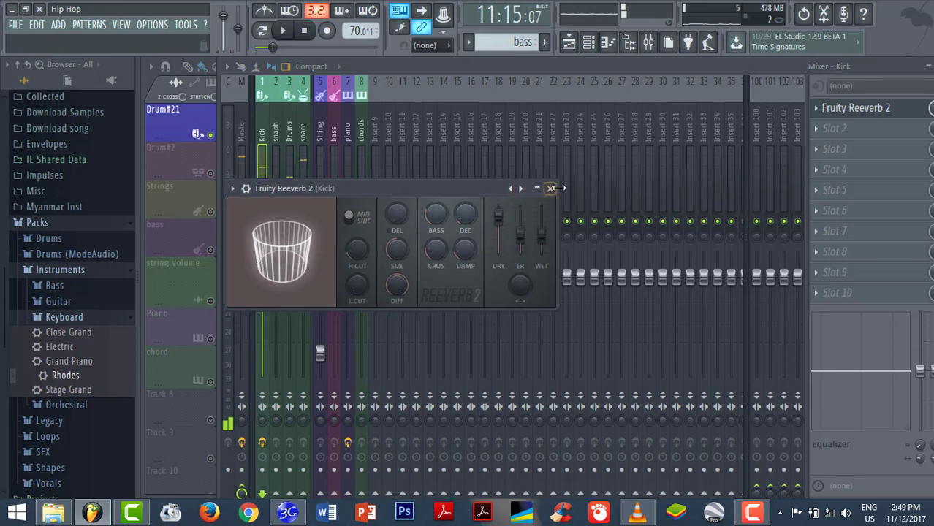
{"action": "left_click", "coordinate": [550, 188]}
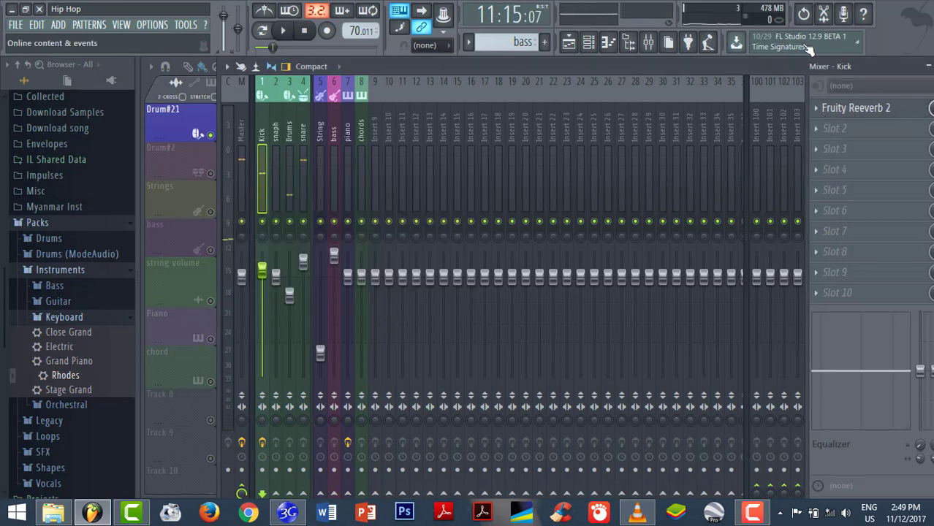
{"action": "left_click_drag", "start_coordinate": [753, 68], "coordinate": [707, 68]}
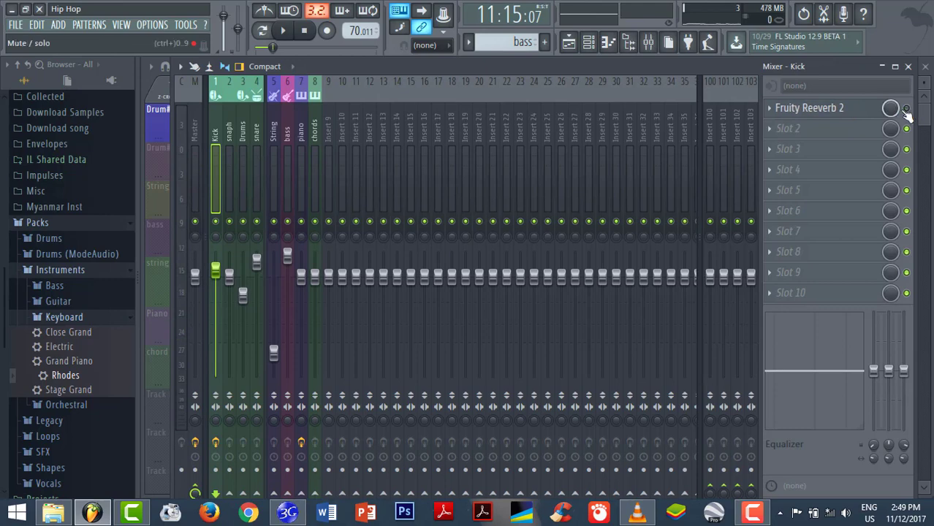
{"action": "key", "text": "space"}
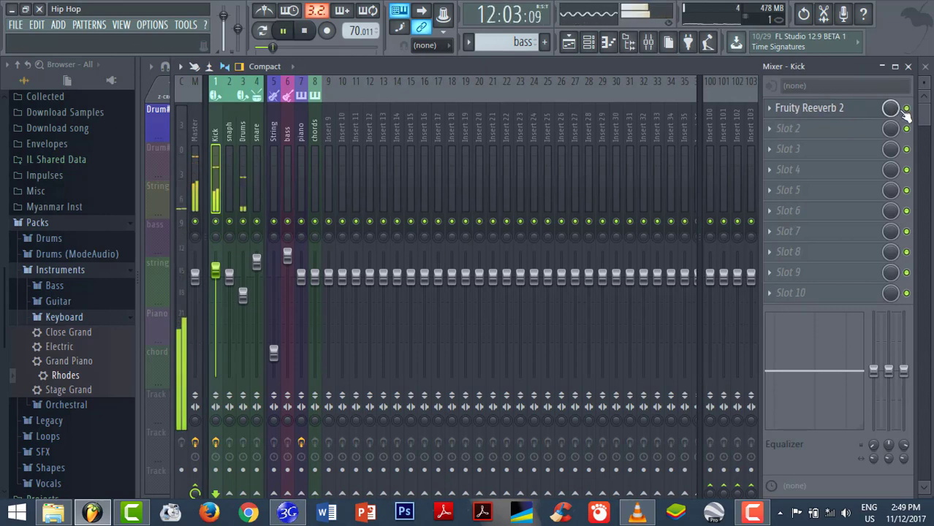
Lower the wet level of the Kick track's reverb slightly and adjust its diffusion while the drums play, finishing with playback stopped.
{"action": "left_click", "coordinate": [840, 117]}
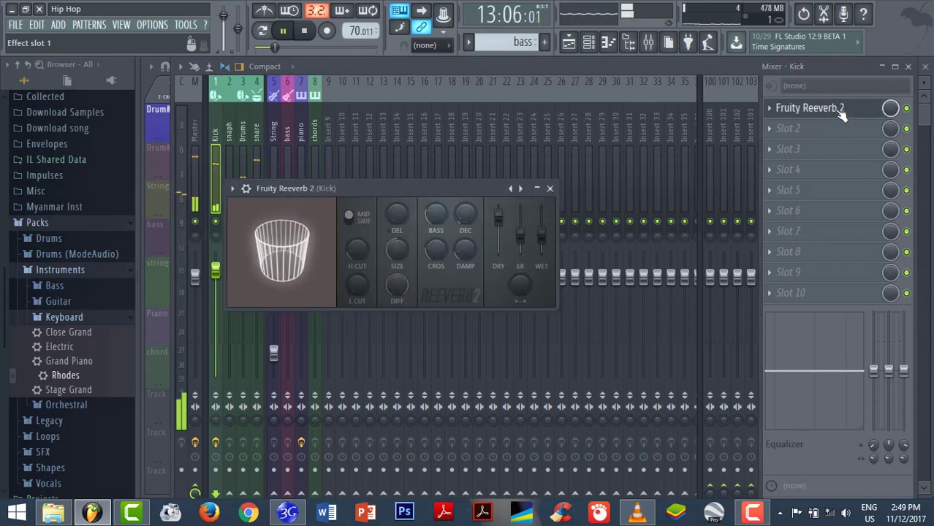
{"action": "left_click_drag", "start_coordinate": [541, 233], "coordinate": [546, 247]}
{"action": "left_click_drag", "start_coordinate": [397, 285], "coordinate": [397, 269]}
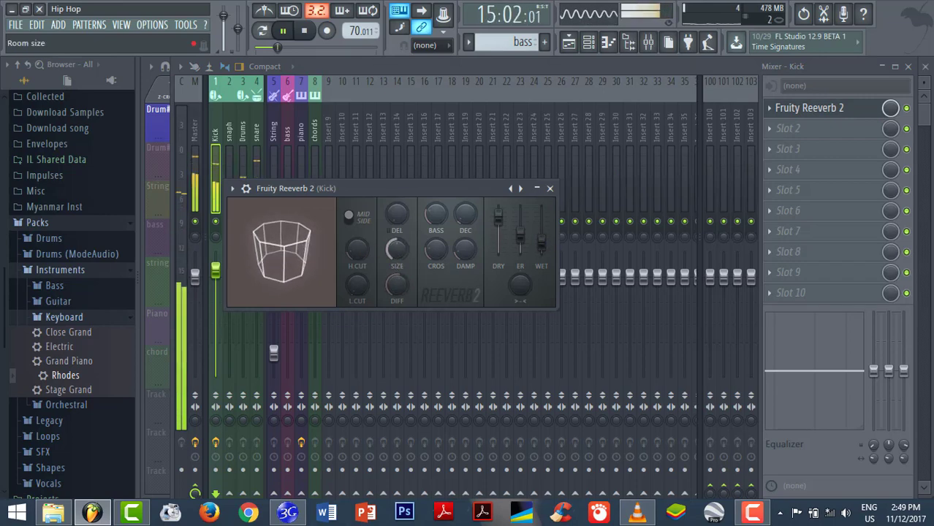
{"action": "left_click", "coordinate": [549, 188]}
{"action": "key", "text": "space"}
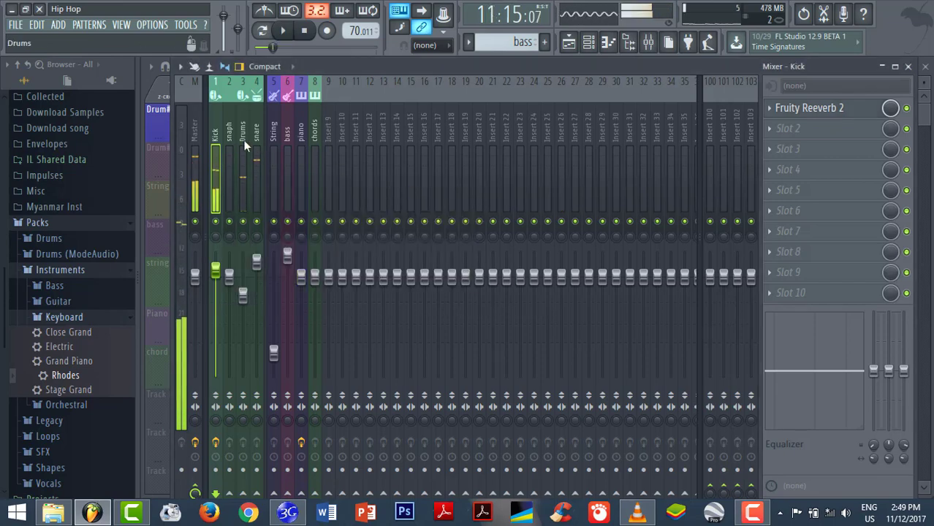
Load Fruity Reeverb 2 into slot 1 of the snaph mixer track, set its wet level to 37%, and briefly audition the drums.
{"action": "left_click", "coordinate": [229, 128]}
{"action": "left_click", "coordinate": [840, 115]}
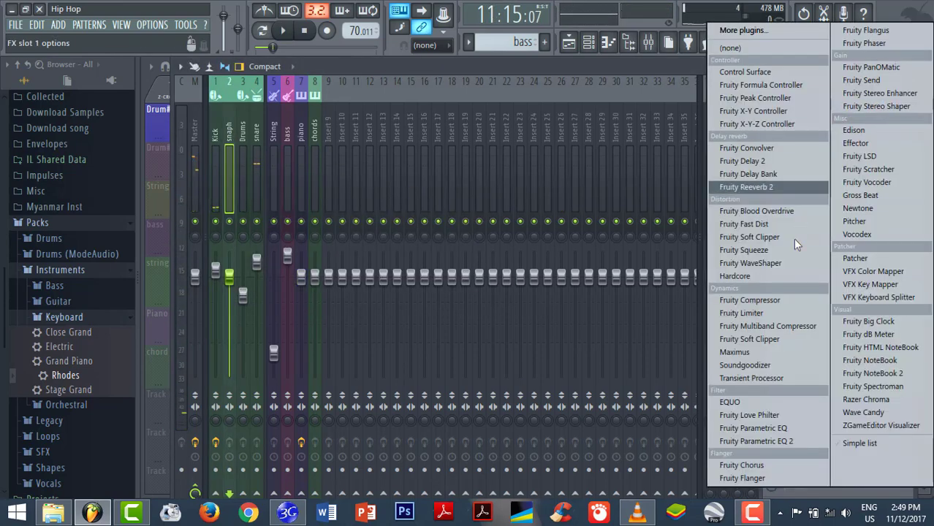
{"action": "left_click", "coordinate": [779, 188]}
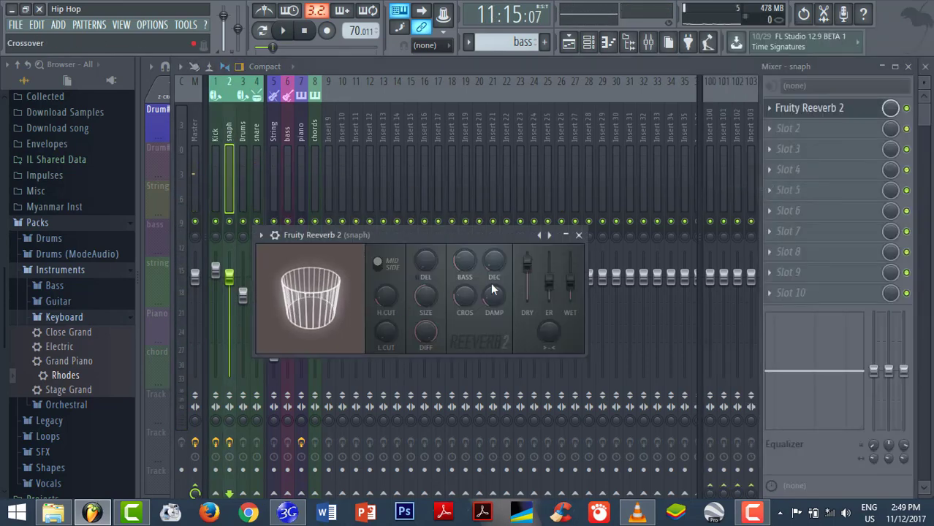
{"action": "left_click_drag", "start_coordinate": [570, 279], "coordinate": [570, 287]}
{"action": "key", "text": "space"}
{"action": "key", "text": "space"}
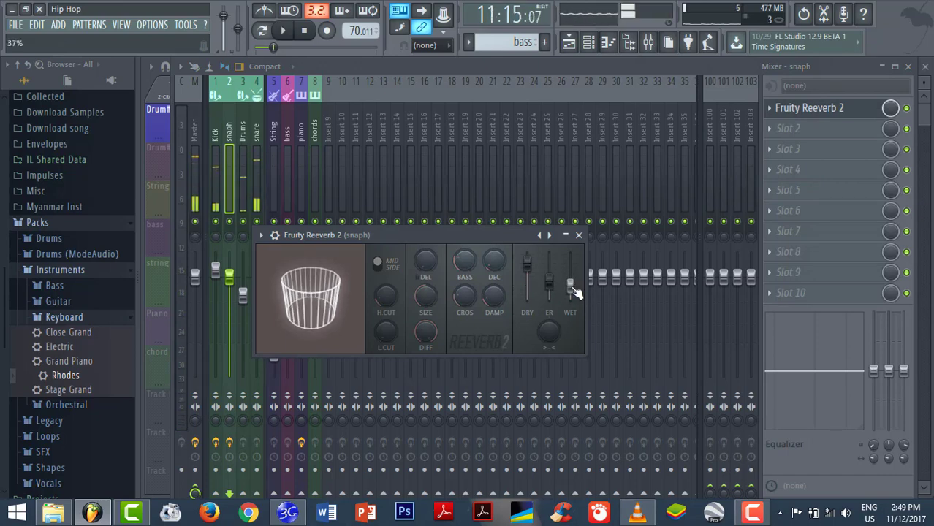
{"action": "left_click", "coordinate": [578, 234]}
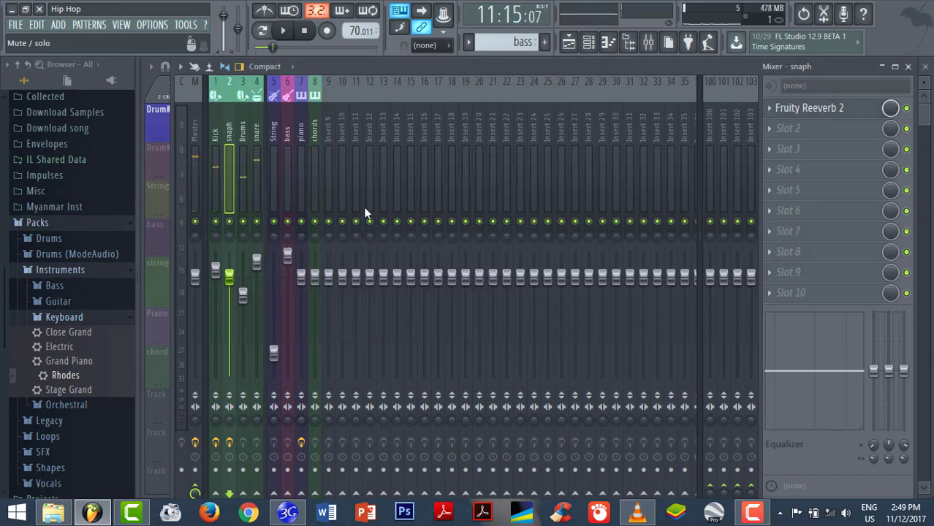
Load Fruity Reeverb 2 into slot 1 of the snare mixer track and set its wet level to 20% while the drums play.
{"action": "left_click", "coordinate": [255, 135]}
{"action": "left_click", "coordinate": [801, 108]}
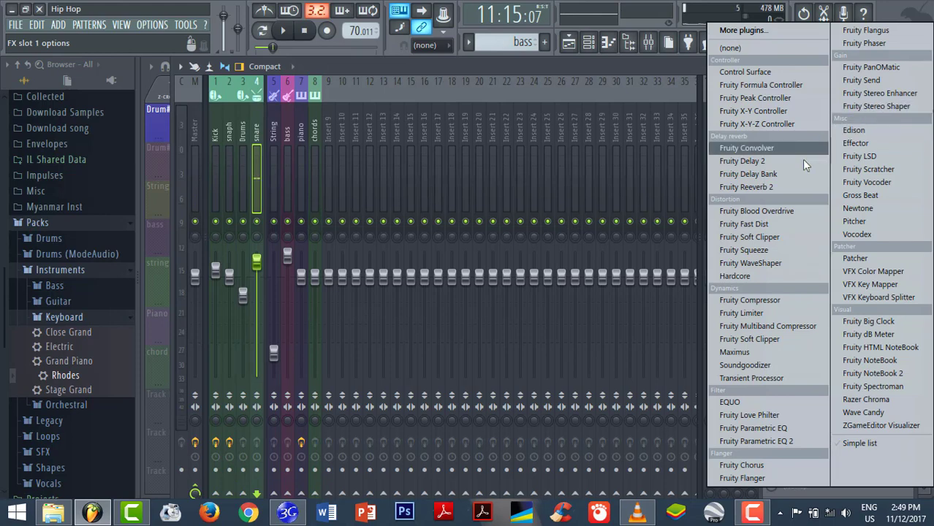
{"action": "left_click", "coordinate": [793, 191]}
{"action": "key", "text": "space"}
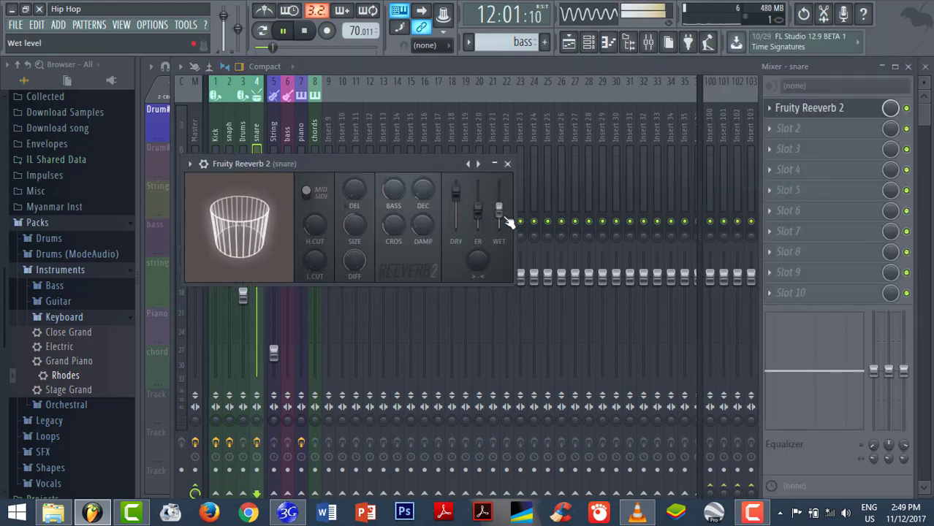
{"action": "left_click_drag", "start_coordinate": [498, 211], "coordinate": [498, 219]}
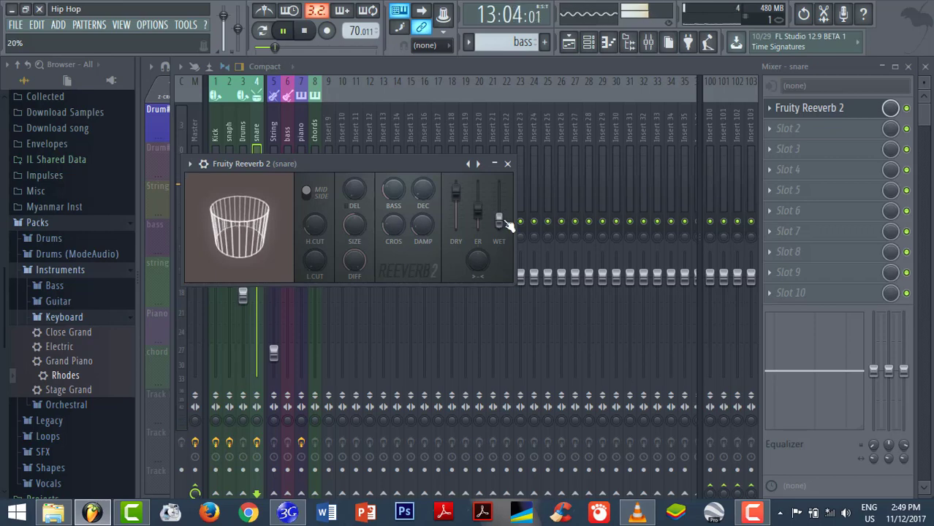
{"action": "left_click", "coordinate": [507, 164]}
{"action": "key", "text": "space"}
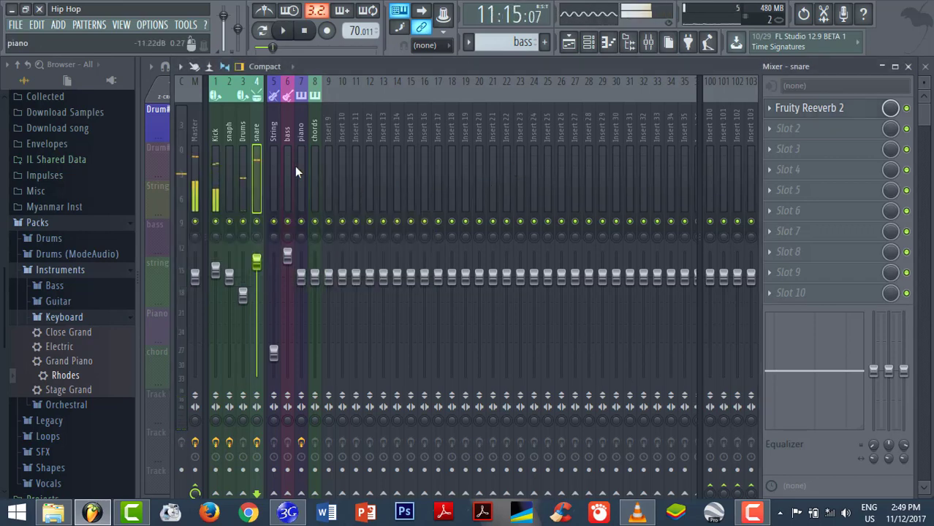
Load Fruity Reeverb 2 into slot 1 of the bass mixer track and solo the bass playlist track for playback.
{"action": "left_click", "coordinate": [285, 132]}
{"action": "left_click", "coordinate": [840, 111]}
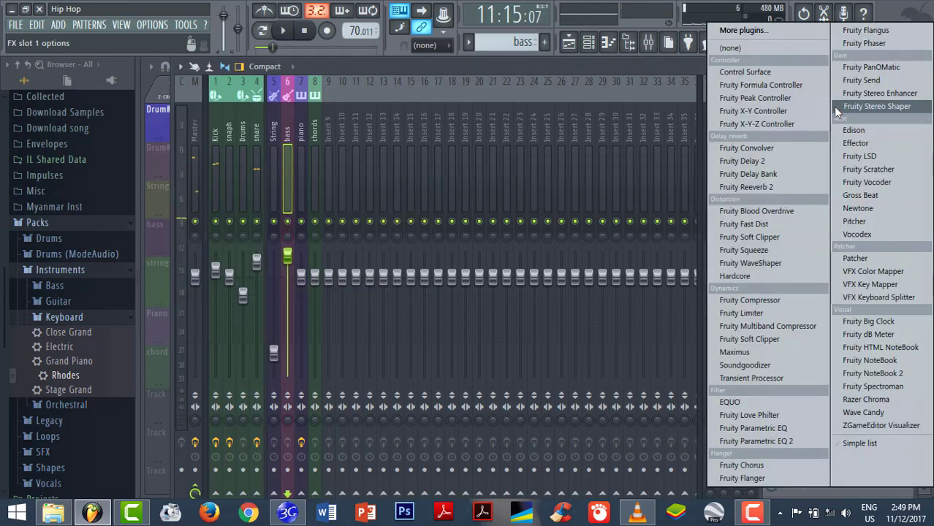
{"action": "left_click", "coordinate": [748, 187]}
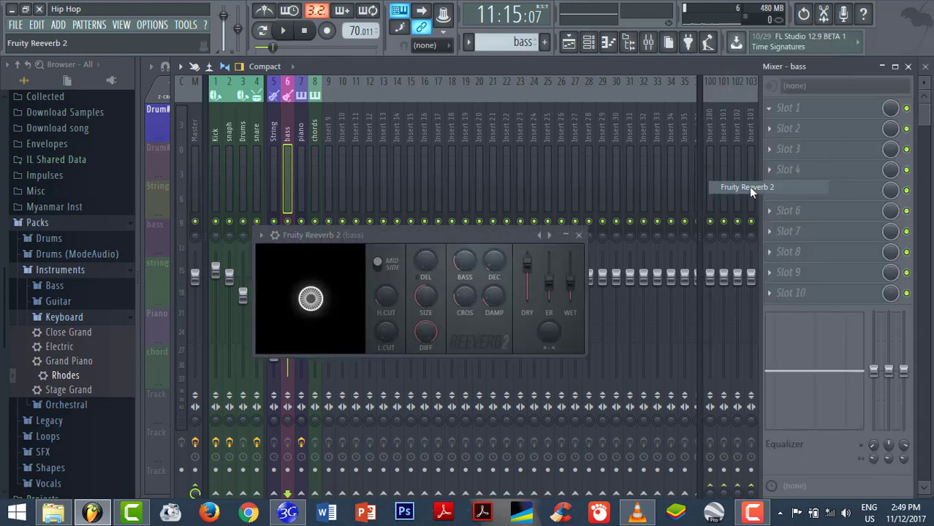
{"action": "left_click", "coordinate": [569, 43]}
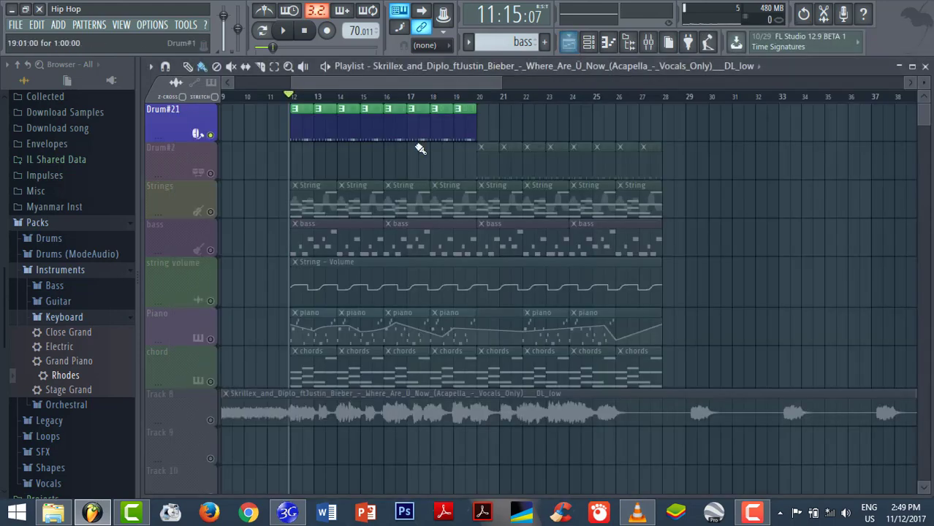
{"action": "left_click", "coordinate": [210, 250]}
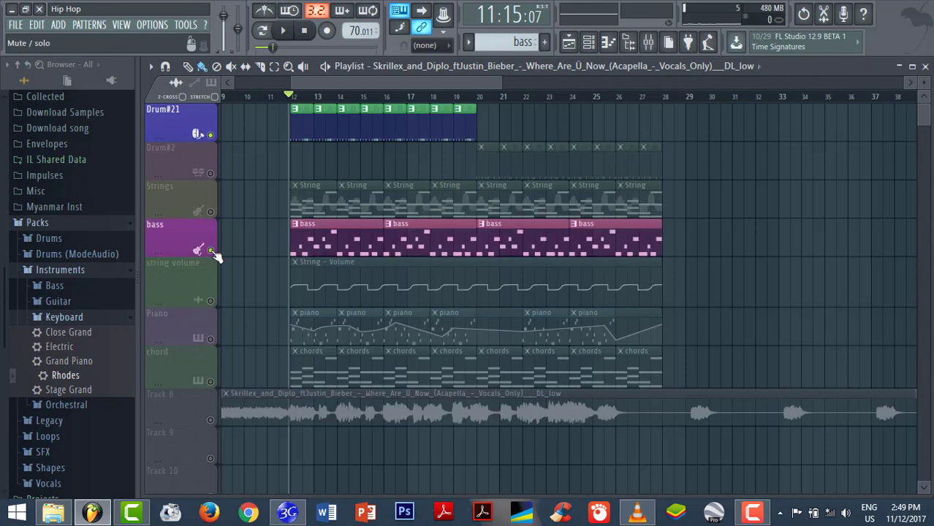
{"action": "key", "text": "space"}
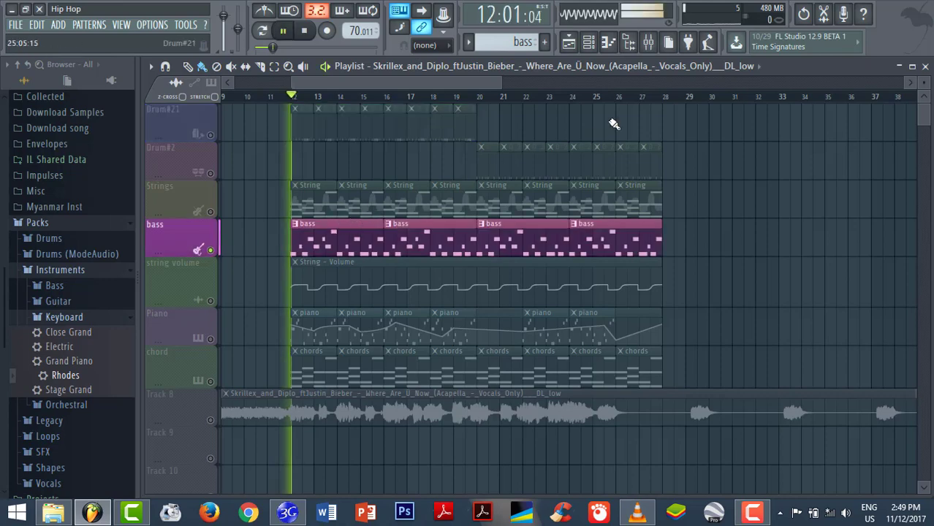
Set the wet level of the bass track's reverb to 34% during playback.
{"action": "left_click", "coordinate": [650, 45]}
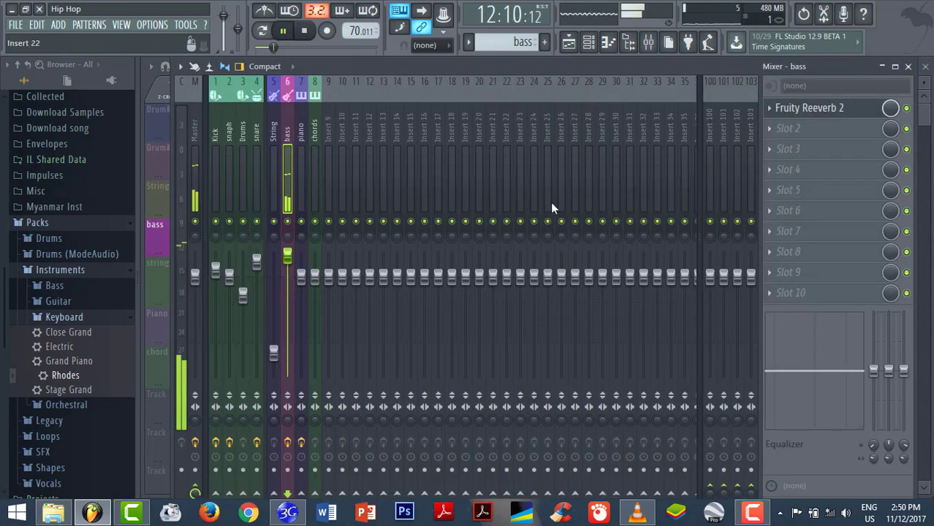
{"action": "left_click", "coordinate": [800, 108]}
{"action": "left_click_drag", "start_coordinate": [577, 285], "coordinate": [577, 293]}
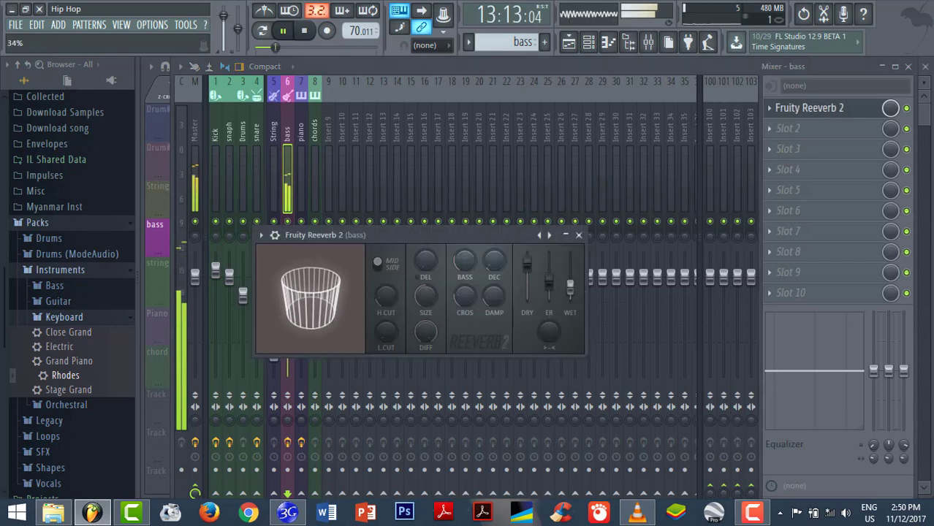
{"action": "left_click", "coordinate": [578, 235]}
Load Fruity Parametric EQ 2 into slot 2 of the bass track, cutting bands 5 and 7 and boosting bands 1, 2 and 6.
{"action": "left_click", "coordinate": [811, 128]}
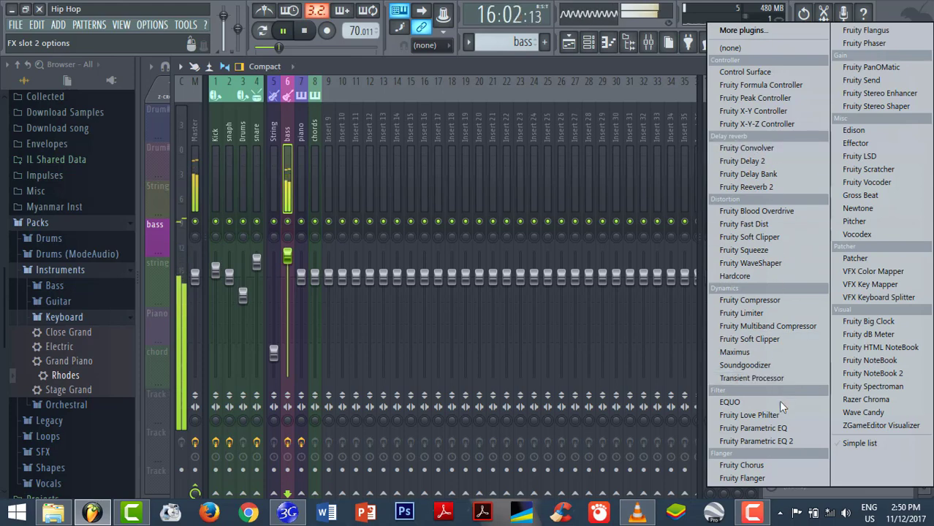
{"action": "left_click", "coordinate": [784, 442]}
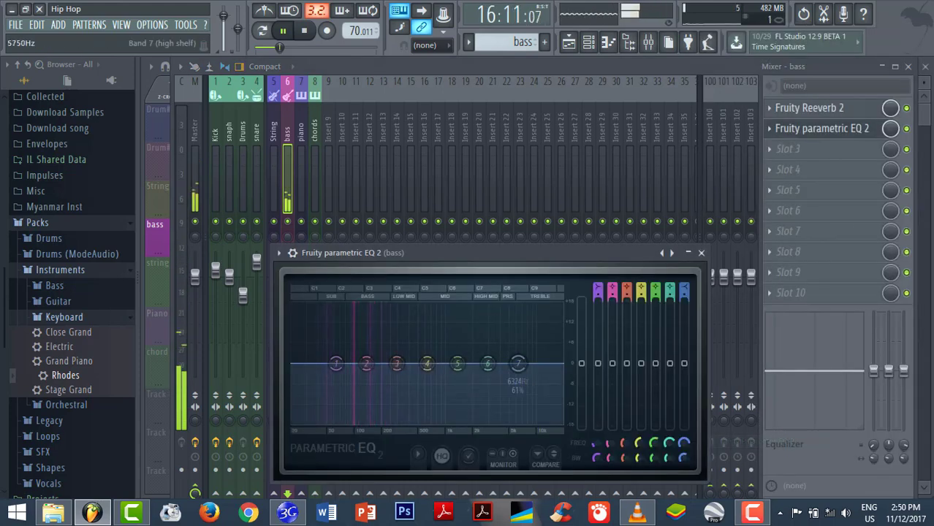
{"action": "left_click_drag", "start_coordinate": [518, 363], "coordinate": [517, 391]}
{"action": "left_click_drag", "start_coordinate": [335, 363], "coordinate": [326, 328]}
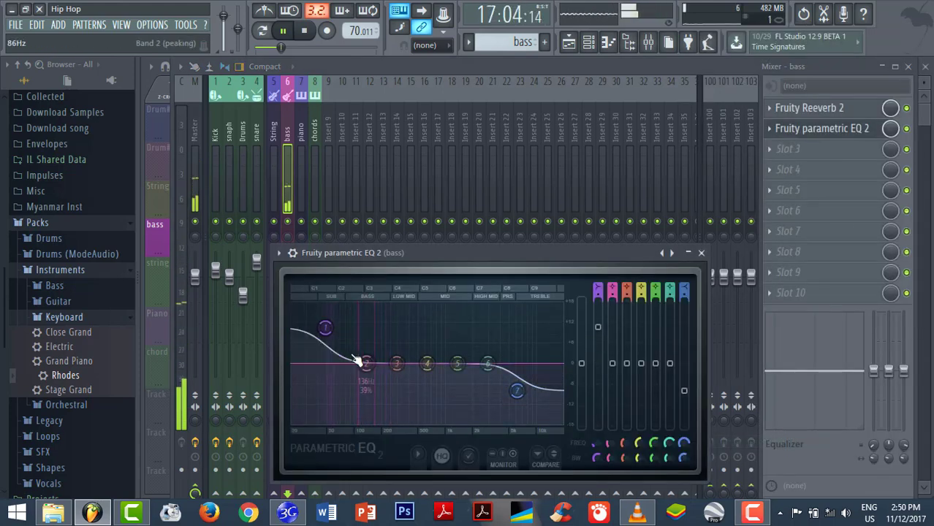
{"action": "left_click_drag", "start_coordinate": [356, 361], "coordinate": [328, 341]}
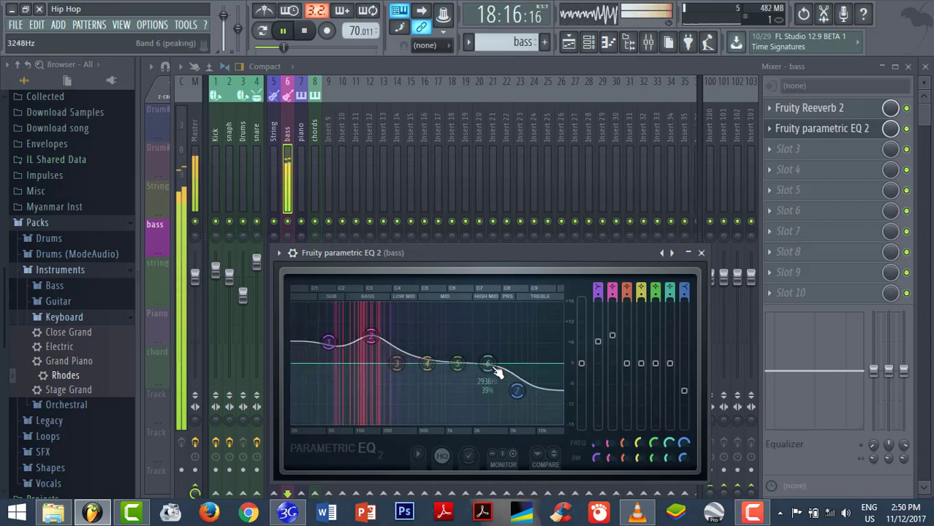
{"action": "mouse_move", "coordinate": [495, 369]}
{"action": "left_mouse_down"}
{"action": "mouse_move", "coordinate": [485, 377]}
{"action": "mouse_move", "coordinate": [455, 370]}
{"action": "mouse_move", "coordinate": [488, 381]}
{"action": "mouse_move", "coordinate": [496, 338]}
{"action": "mouse_move", "coordinate": [431, 349]}
{"action": "mouse_move", "coordinate": [491, 356]}
{"action": "left_mouse_up"}
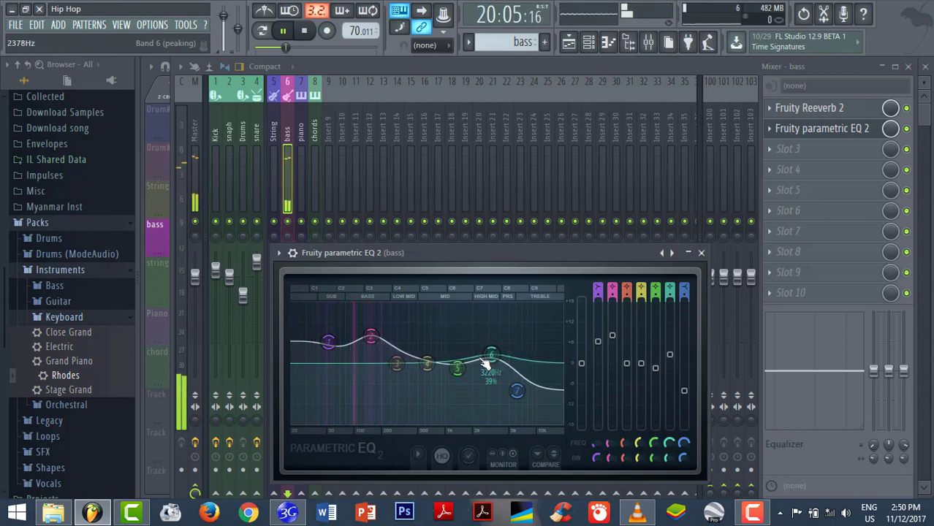
{"action": "left_click", "coordinate": [701, 252]}
{"action": "key", "text": "space"}
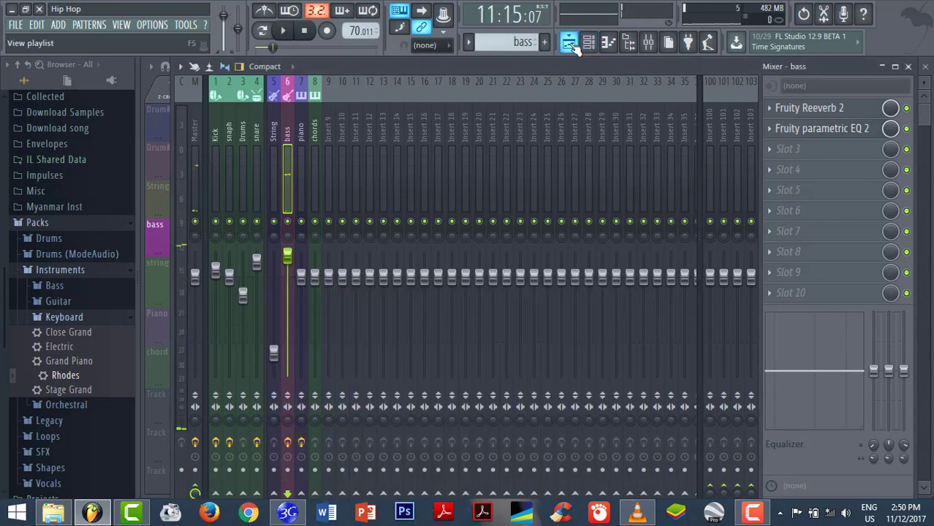
Unsolo the bass track in the playlist and briefly play the full arrangement.
{"action": "left_click", "coordinate": [568, 42]}
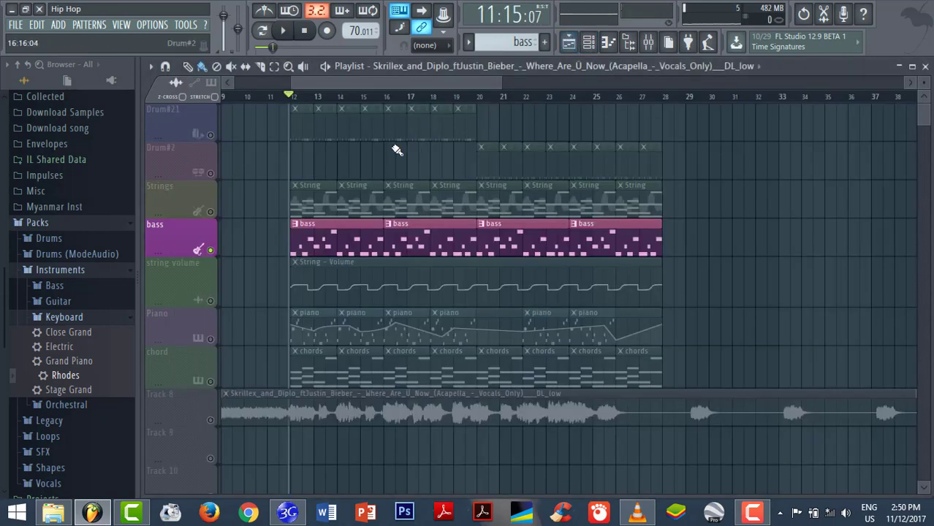
{"action": "right_click", "coordinate": [212, 250]}
{"action": "key", "text": "space"}
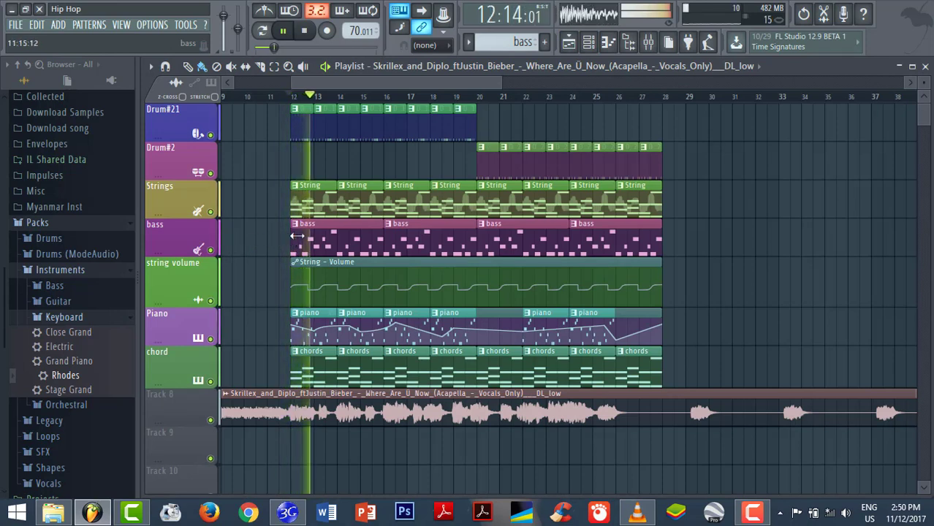
{"action": "key", "text": "space"}
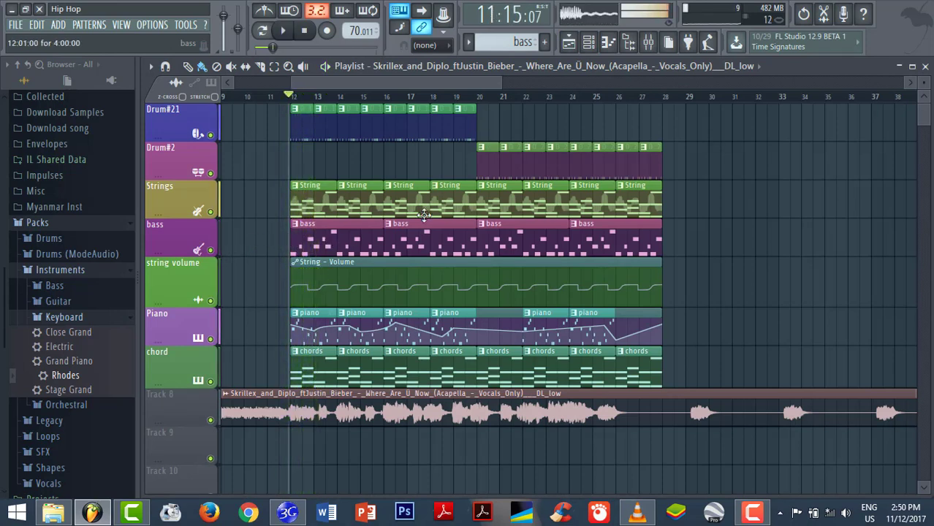
Load Fruity Delay 2 into slot 1 of the String mixer track and move its window away from the String fader.
{"action": "left_click", "coordinate": [653, 45]}
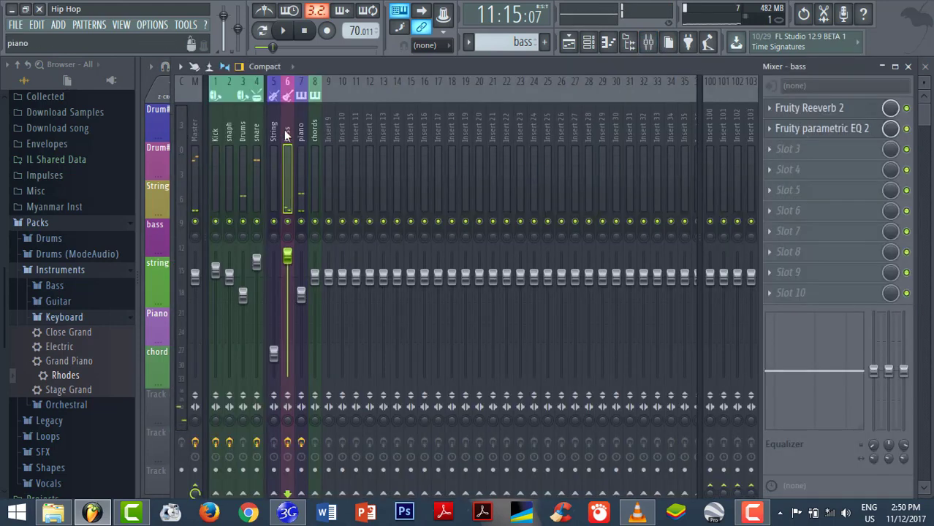
{"action": "left_click", "coordinate": [276, 129]}
{"action": "left_click", "coordinate": [821, 114]}
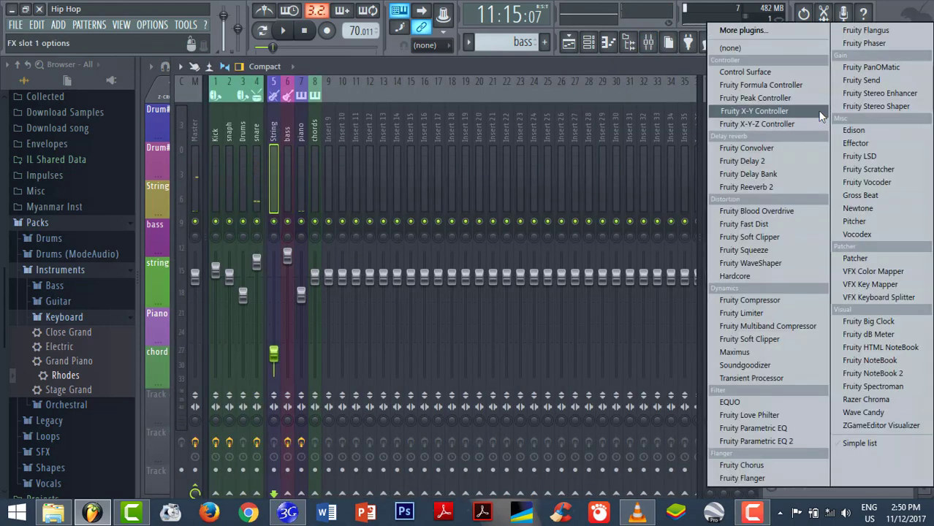
{"action": "left_click", "coordinate": [771, 162]}
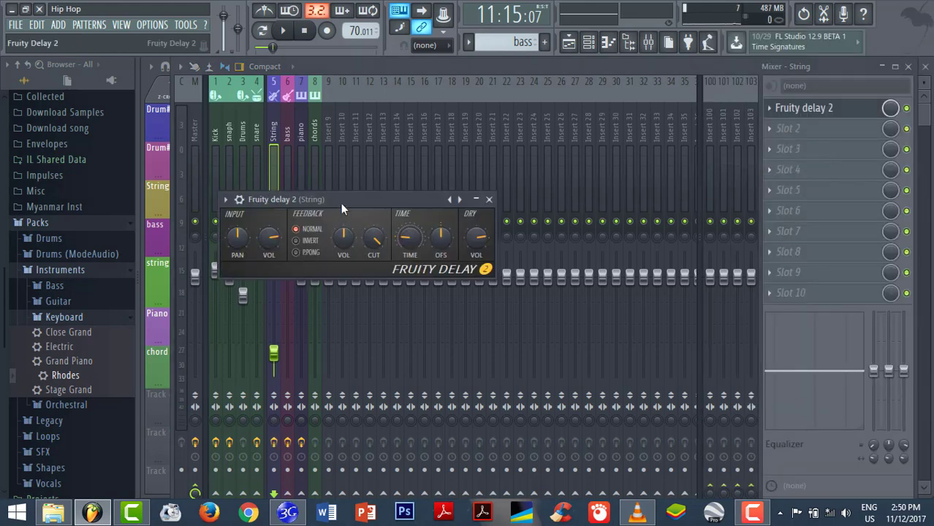
{"action": "left_click_drag", "start_coordinate": [341, 199], "coordinate": [511, 200]}
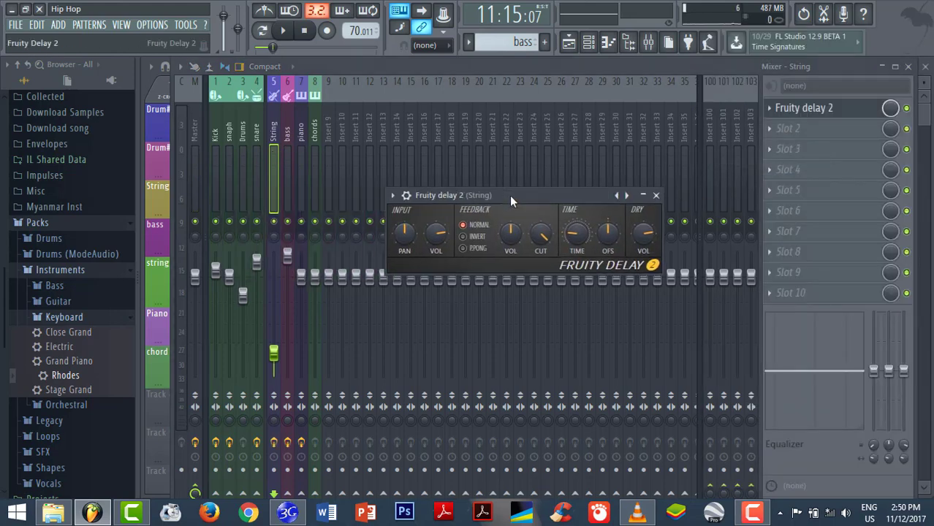
Solo the String mixer track, reopen its Fruity Delay 2 window and briefly play the strings alone.
{"action": "key", "text": "Escape"}
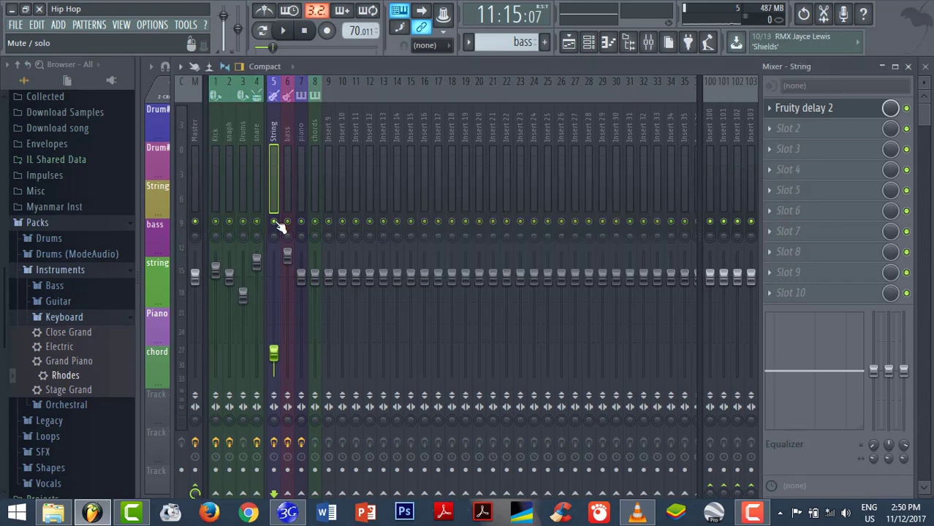
{"action": "left_click", "coordinate": [827, 111]}
{"action": "key", "text": "space"}
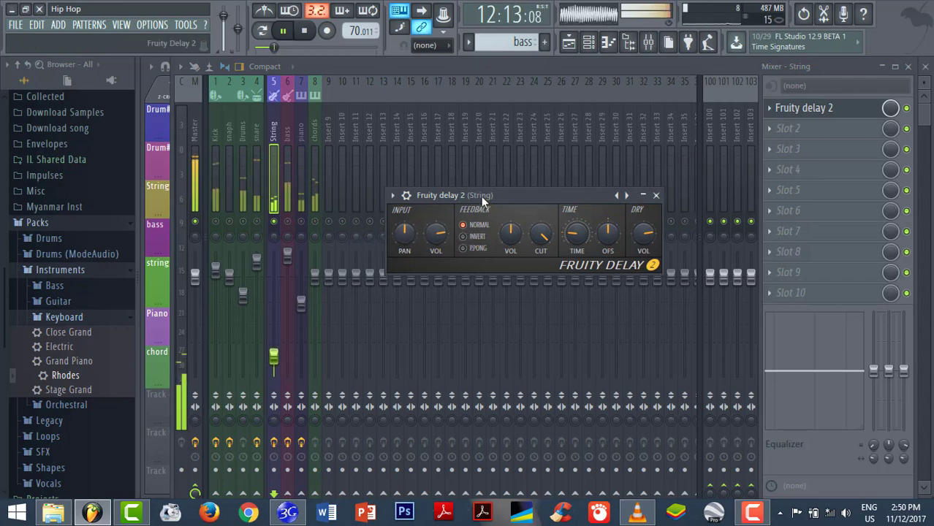
{"action": "left_click_drag", "start_coordinate": [481, 195], "coordinate": [507, 193]}
{"action": "key", "text": "space"}
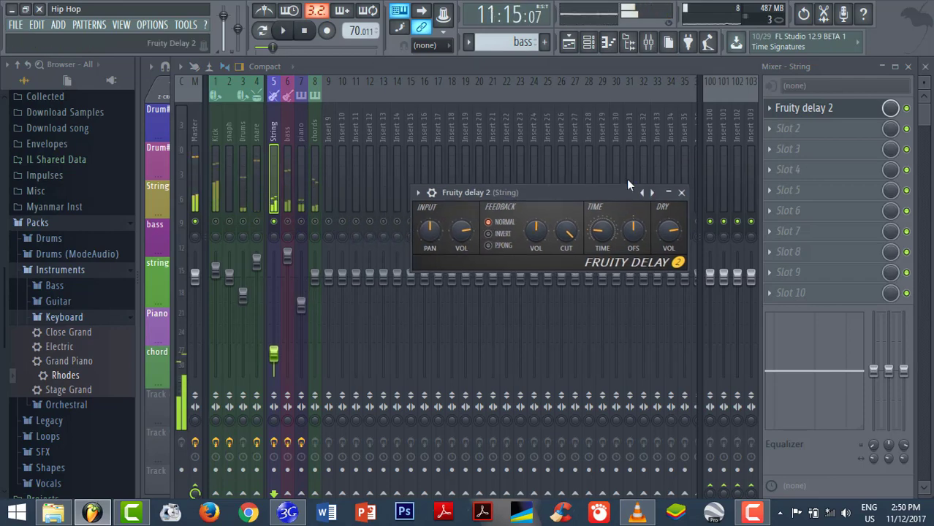
Open the acapella clip's channel settings in the playlist and route the channel to mixer track 9.
{"action": "left_click", "coordinate": [596, 44]}
{"action": "left_click", "coordinate": [570, 42]}
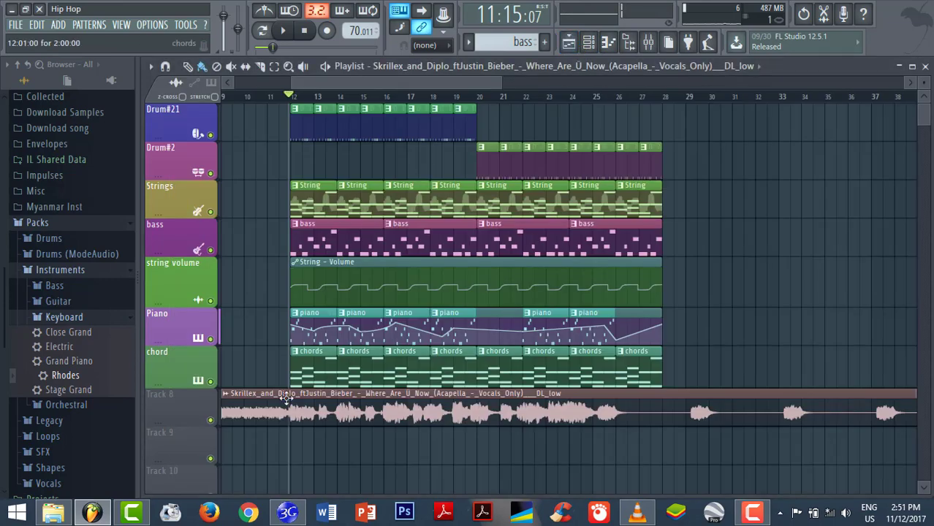
{"action": "right_click", "coordinate": [225, 395]}
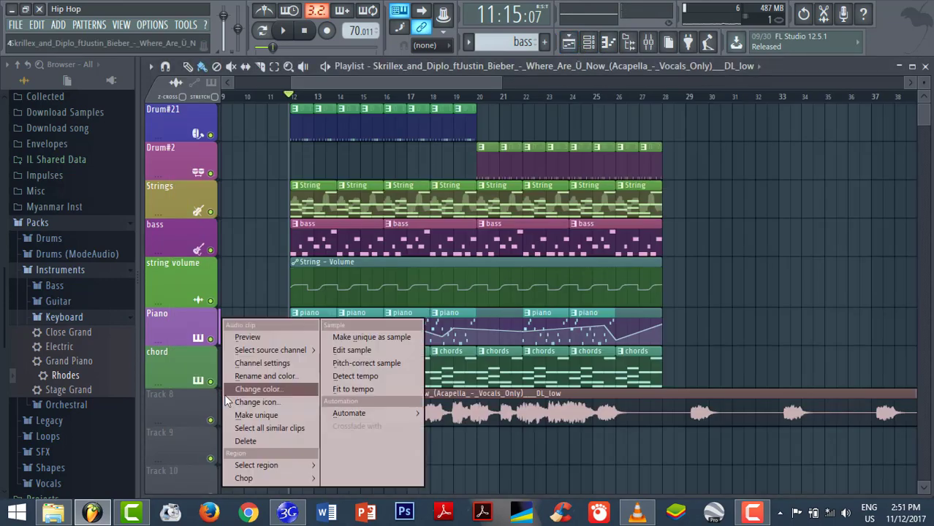
{"action": "left_click", "coordinate": [257, 362]}
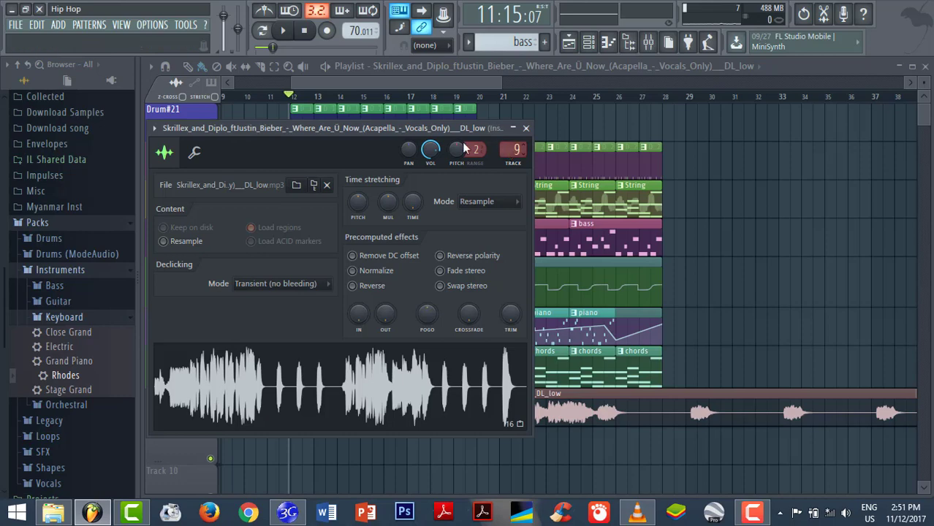
{"action": "left_click_drag", "start_coordinate": [431, 137], "coordinate": [678, 175]}
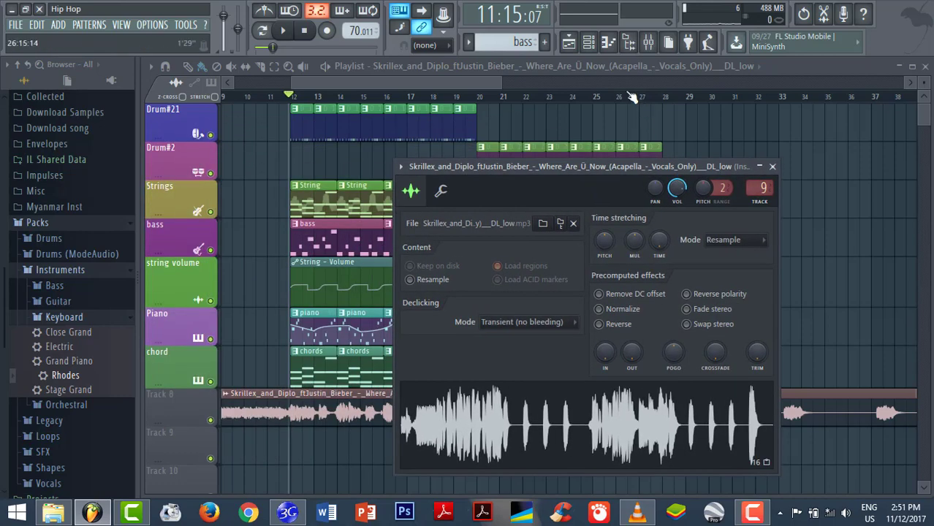
Set the channel rack's display filter to All and return to the playlist.
{"action": "left_click", "coordinate": [589, 42]}
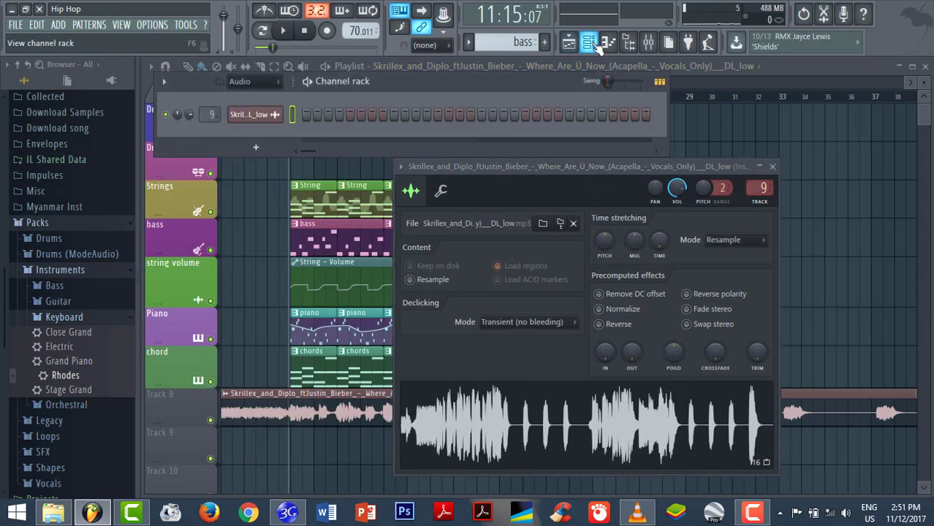
{"action": "left_click", "coordinate": [261, 84]}
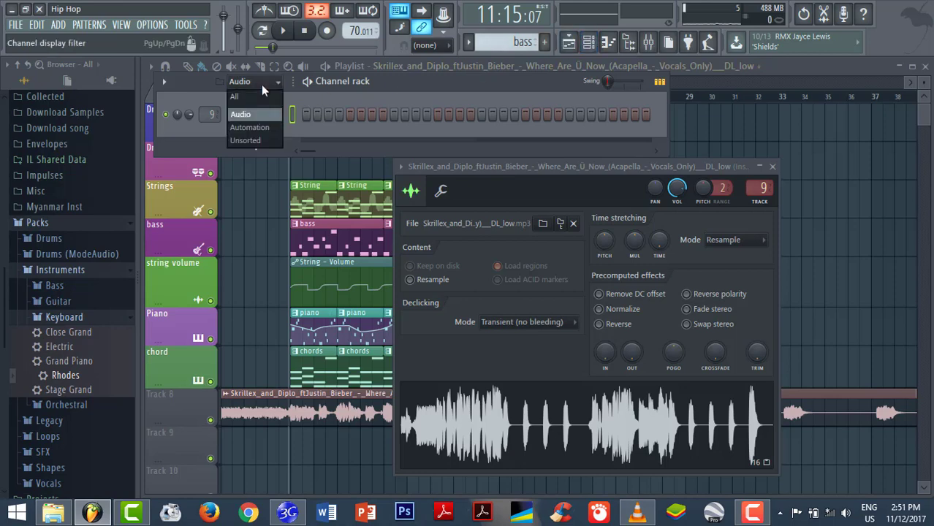
{"action": "left_click", "coordinate": [265, 96]}
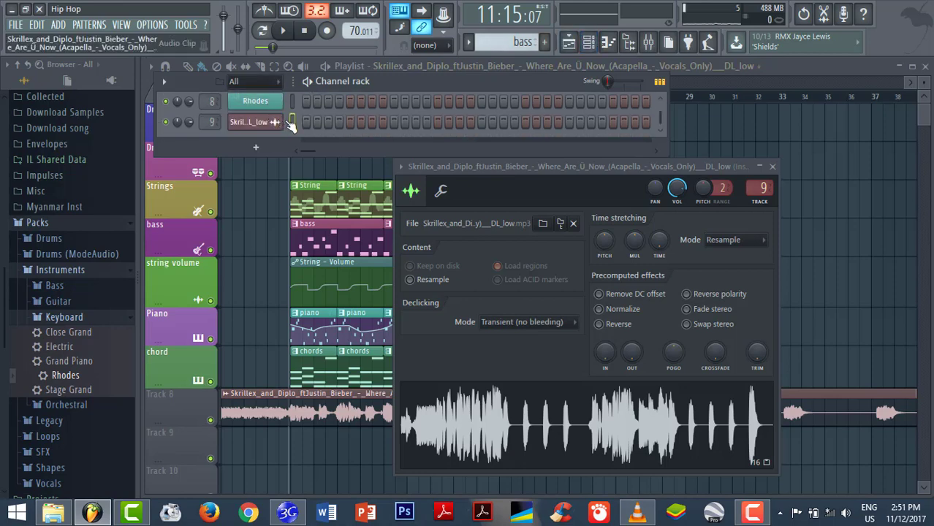
{"action": "left_click", "coordinate": [578, 44]}
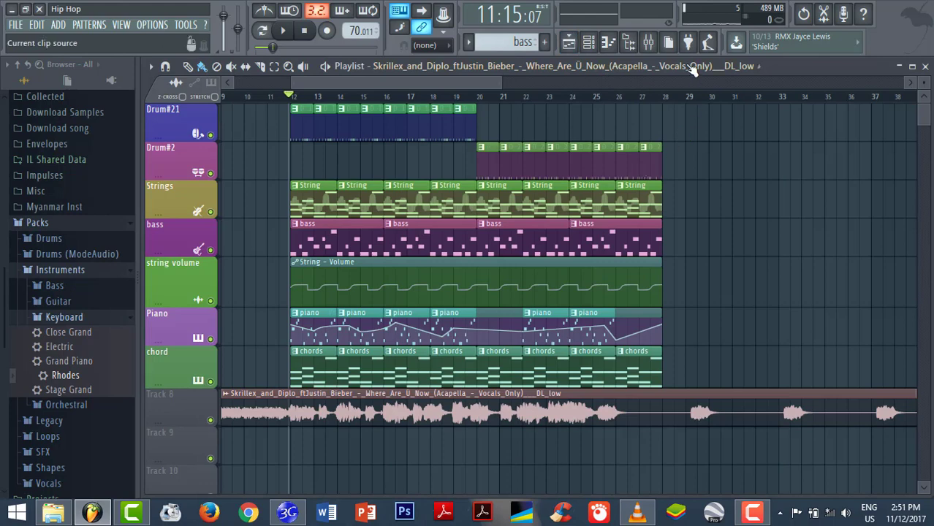
During playback, switch the String track's Fruity Delay 2 feedback to Invert, raise its feedback and dry volumes, and lower the cut.
{"action": "left_click", "coordinate": [648, 42]}
{"action": "key", "text": "space"}
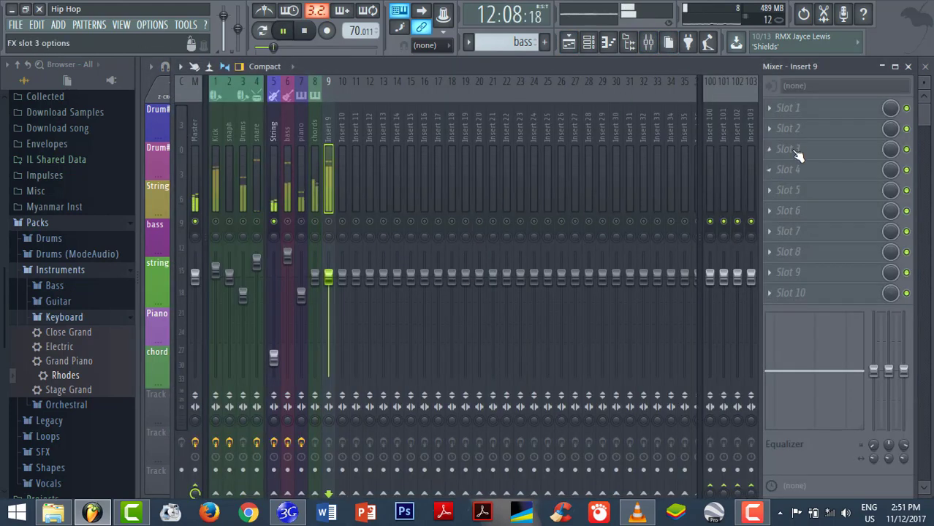
{"action": "left_click", "coordinate": [276, 116]}
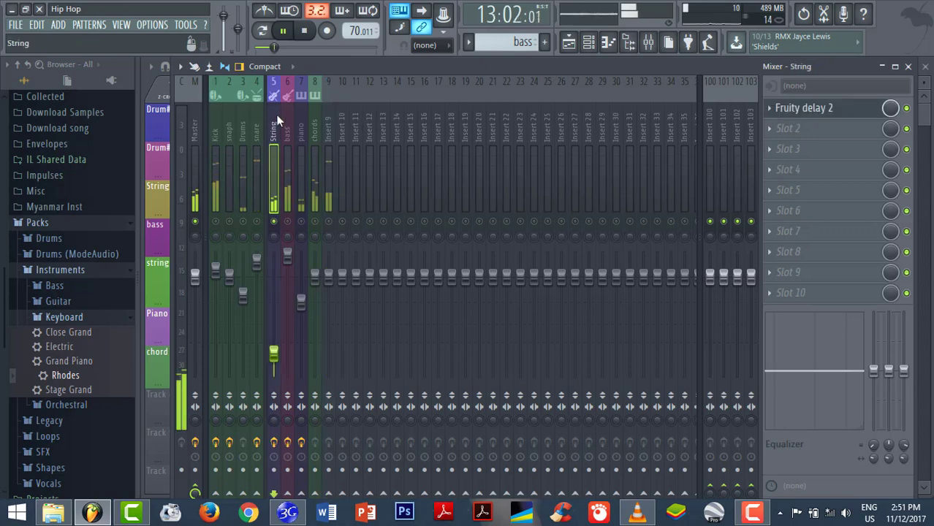
{"action": "left_click", "coordinate": [836, 109]}
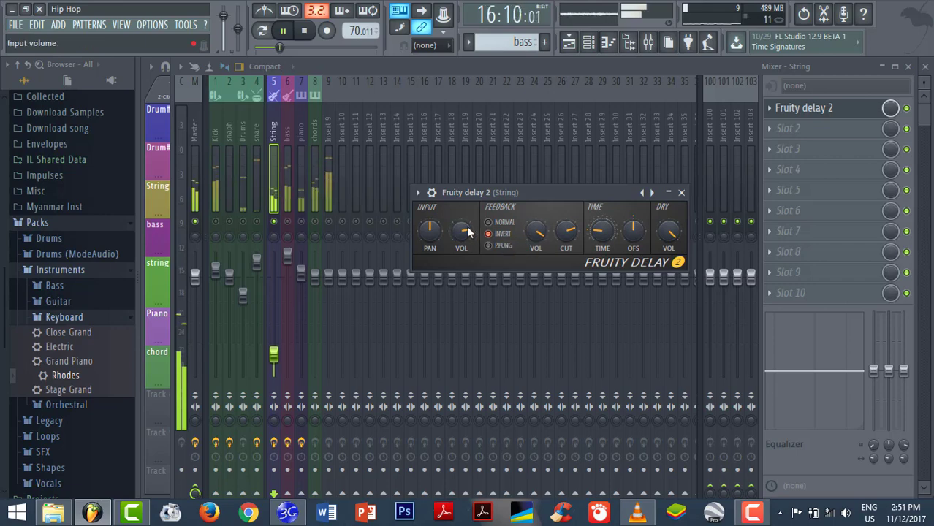
{"action": "left_click", "coordinate": [682, 193]}
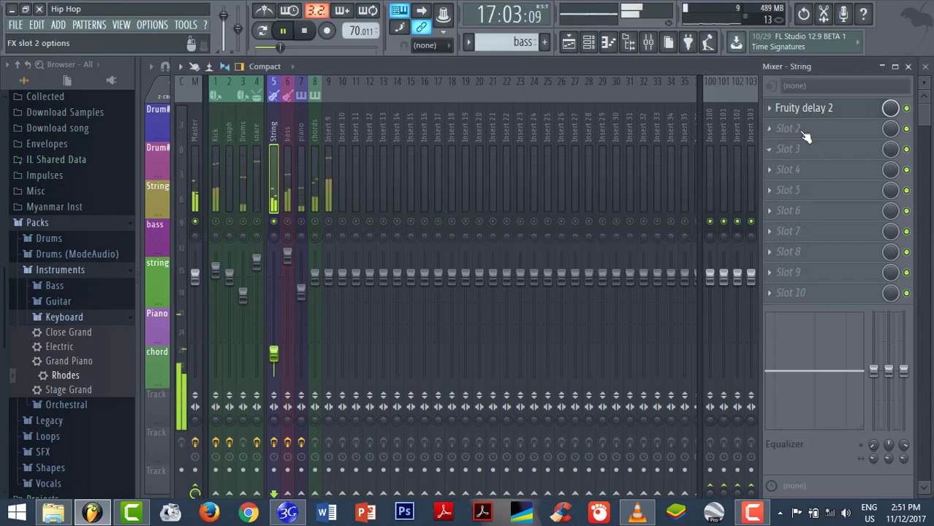
Load Fruity Reeverb 2 into slot 2 of the String track, raise its dry level and room size, and lower its diffusion.
{"action": "left_click", "coordinate": [797, 128]}
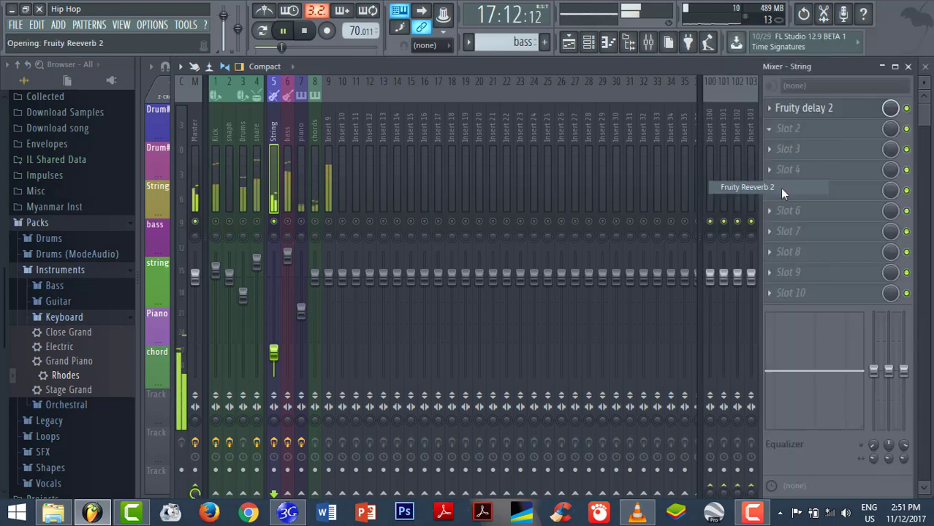
{"action": "left_click", "coordinate": [780, 188]}
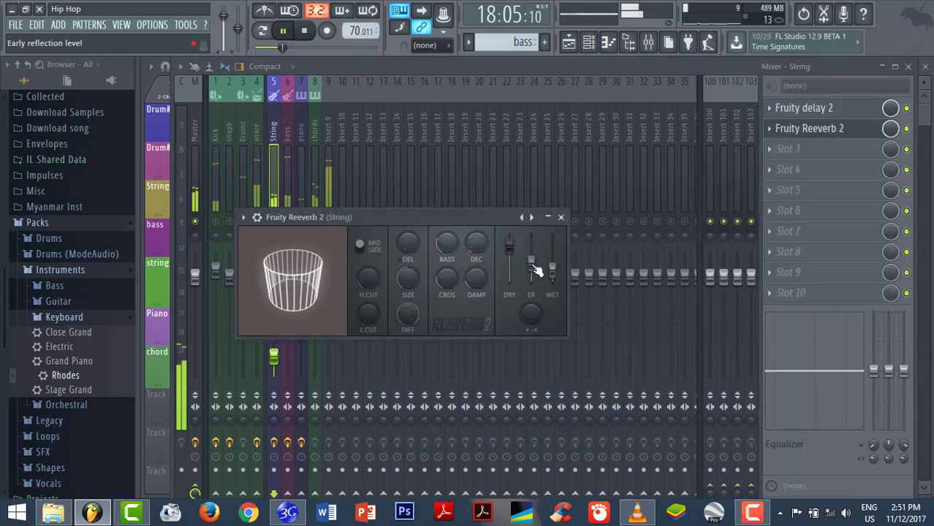
{"action": "left_click_drag", "start_coordinate": [509, 252], "coordinate": [509, 243]}
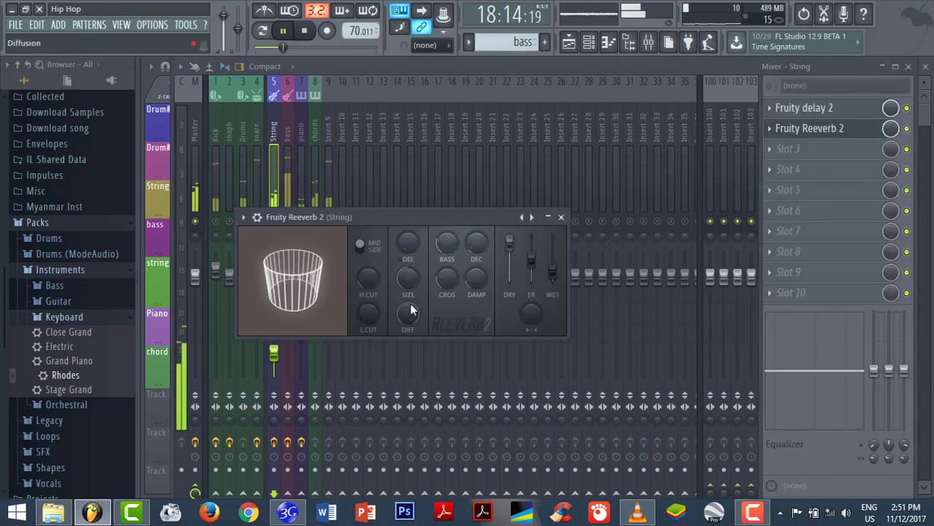
{"action": "left_click_drag", "start_coordinate": [408, 314], "coordinate": [406, 269]}
{"action": "left_click_drag", "start_coordinate": [404, 308], "coordinate": [423, 298]}
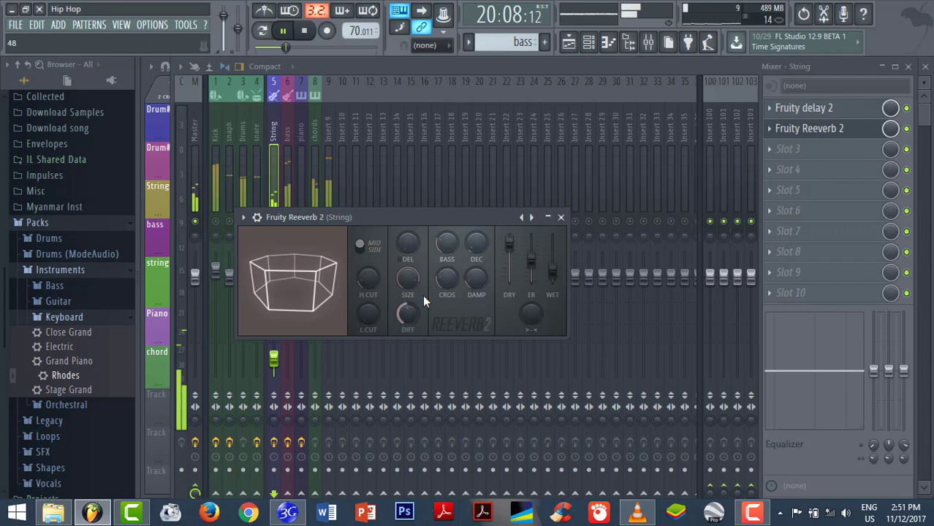
{"action": "left_click", "coordinate": [560, 217]}
{"action": "key", "text": "space"}
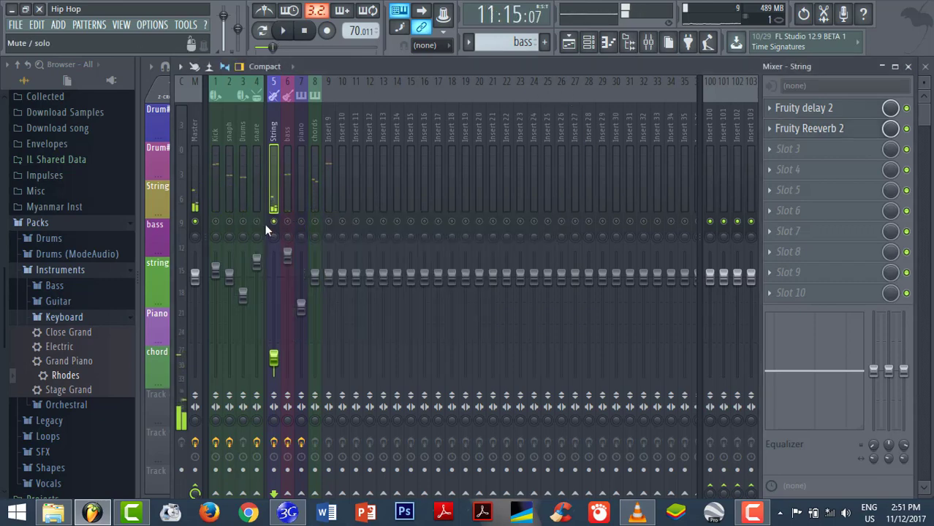
Unsolo the String track, play the full arrangement in the playlist and save the project.
{"action": "key", "text": "space"}
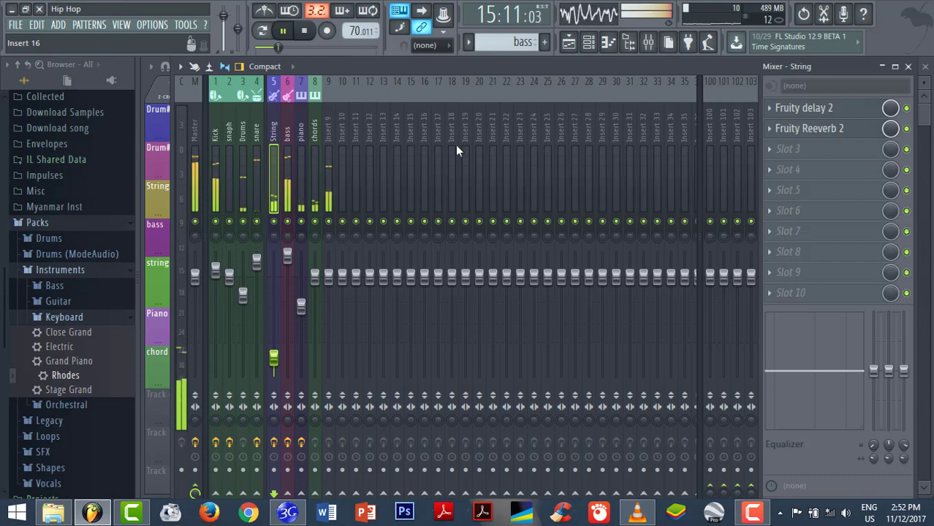
{"action": "left_click", "coordinate": [568, 42]}
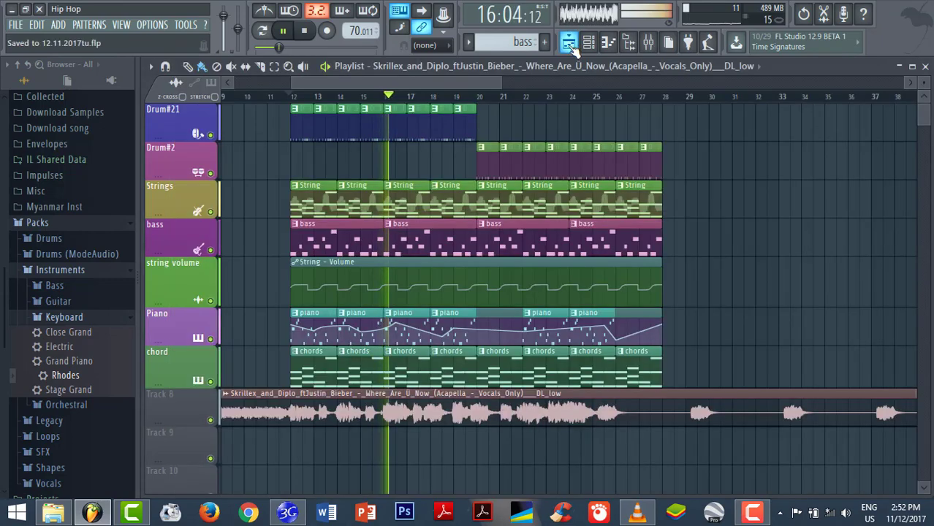
{"action": "left_click", "coordinate": [756, 513]}
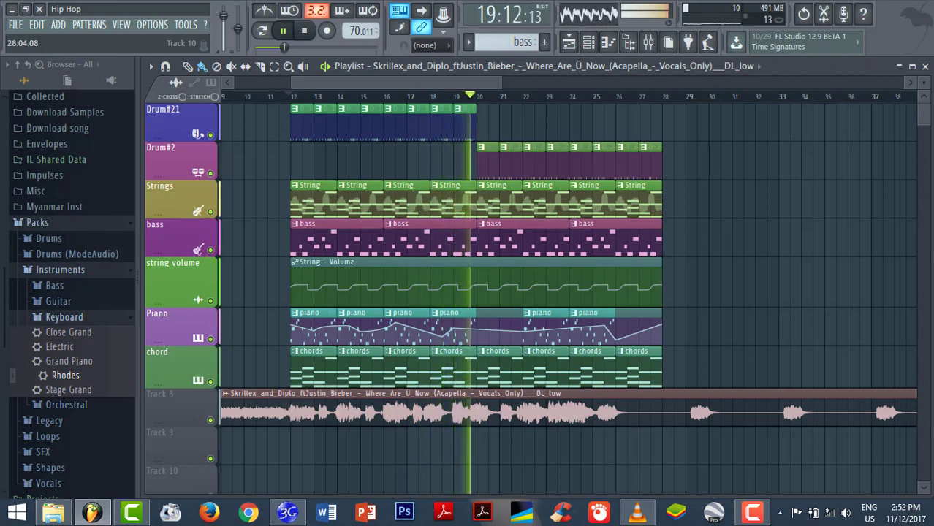
Rename playlist track 8 to "vocal" with a waveform icon and blue color, and stop playback at the arrangement's end.
{"action": "right_click", "coordinate": [193, 419]}
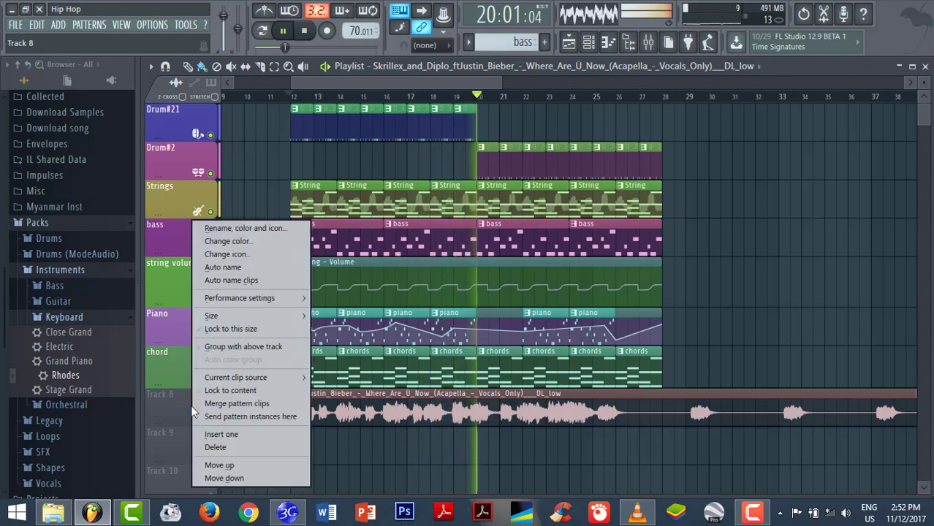
{"action": "left_click", "coordinate": [258, 227]}
{"action": "type", "text": "VO"}
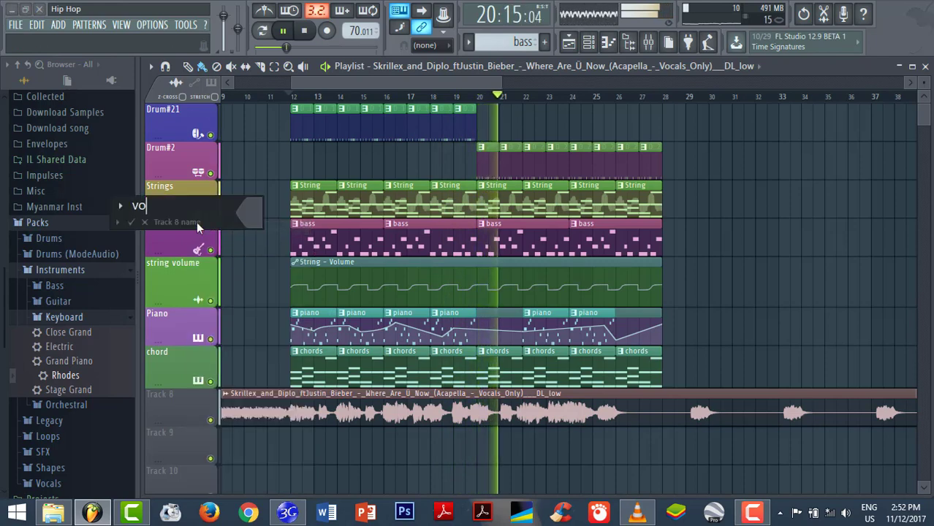
{"action": "type", "text": "cal"}
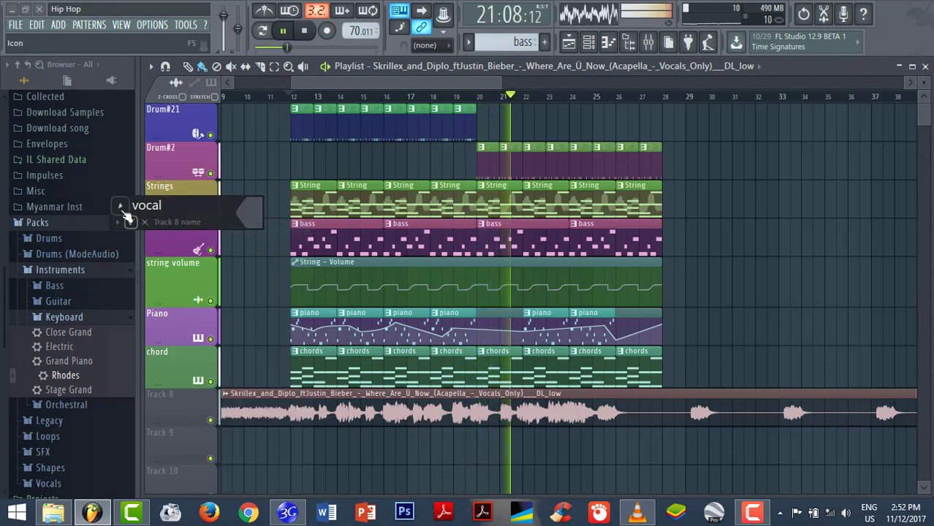
{"action": "left_click", "coordinate": [122, 208]}
{"action": "left_click", "coordinate": [156, 201]}
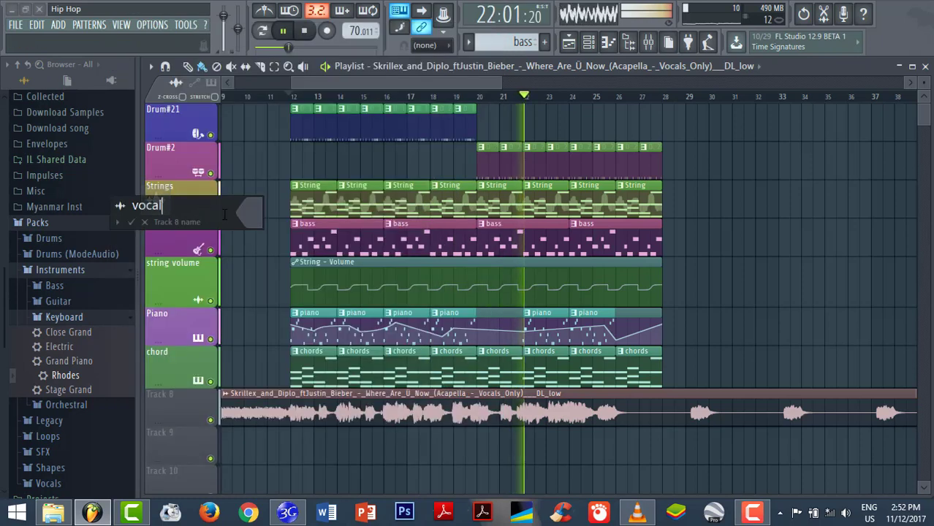
{"action": "left_click", "coordinate": [250, 212]}
{"action": "left_click", "coordinate": [343, 245]}
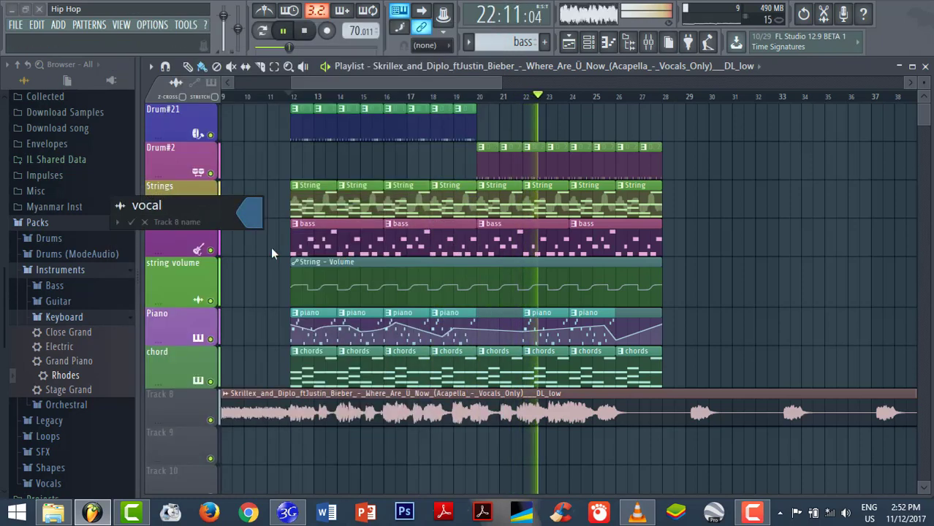
{"action": "key", "text": "Return"}
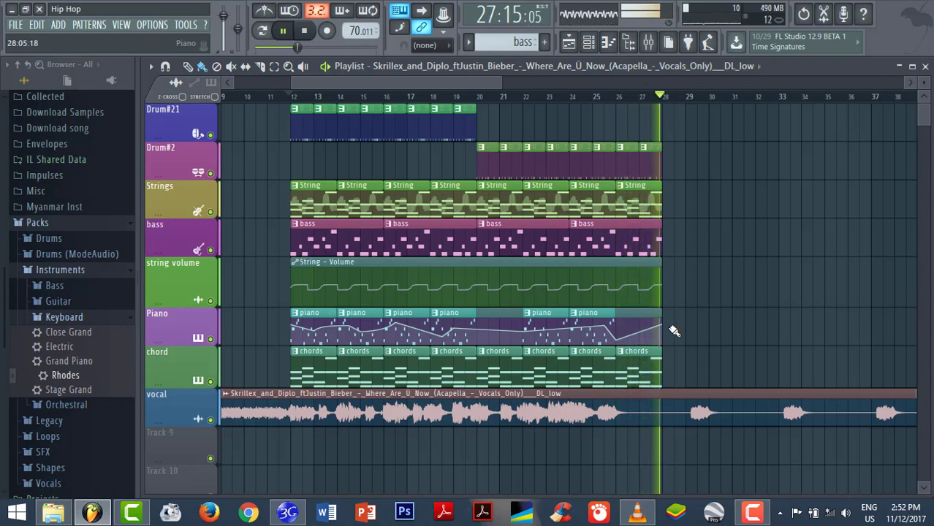
{"action": "key", "text": "space"}
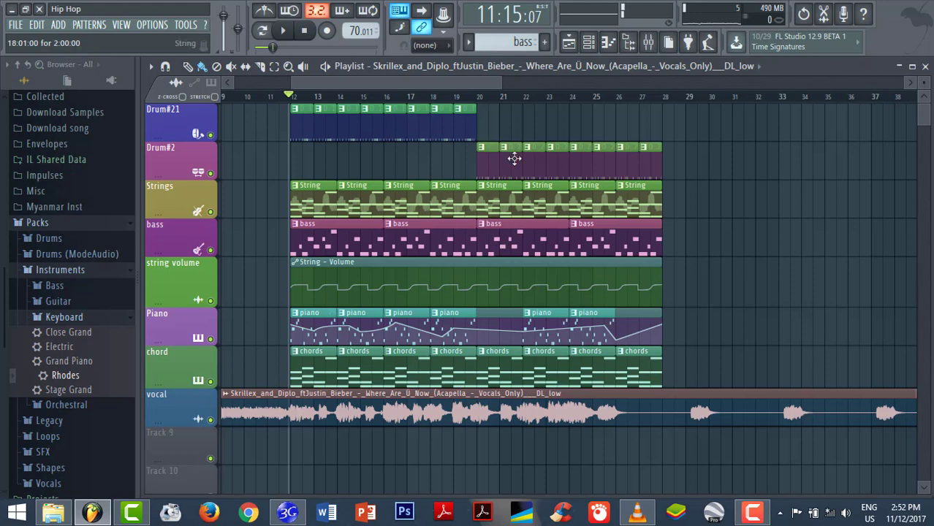
{"action": "scroll", "coordinate": [532, 153], "scroll_direction": "down", "scroll_amount": 1}
{"action": "scroll", "coordinate": [534, 157], "scroll_direction": "up", "scroll_amount": 1}
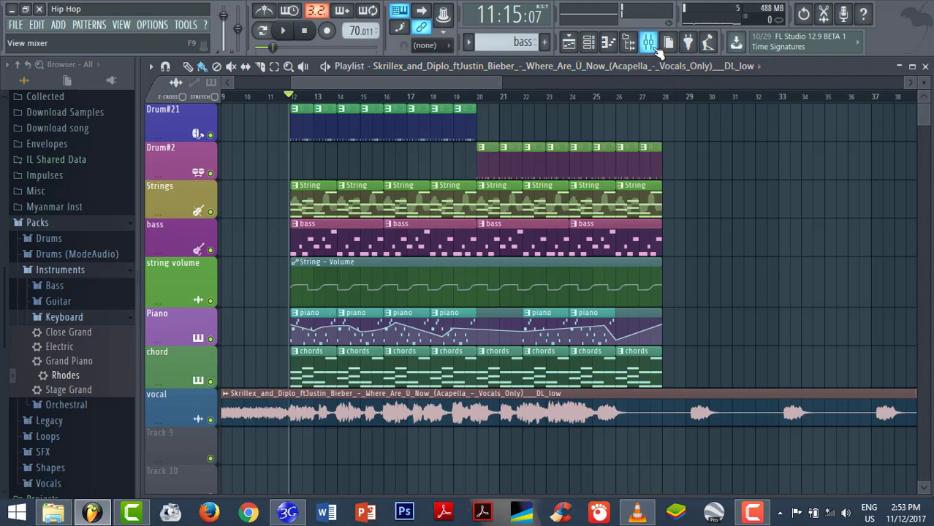
{"action": "left_click", "coordinate": [590, 43]}
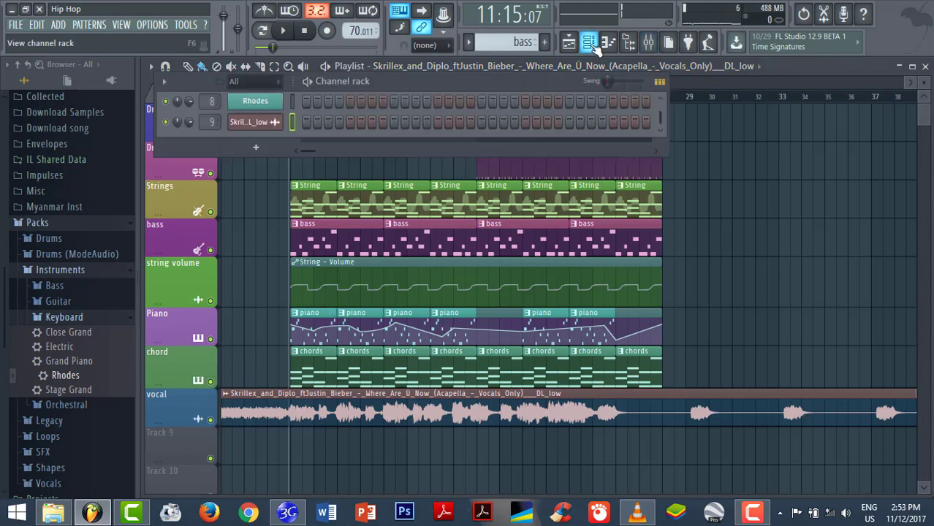
{"action": "left_click", "coordinate": [591, 44]}
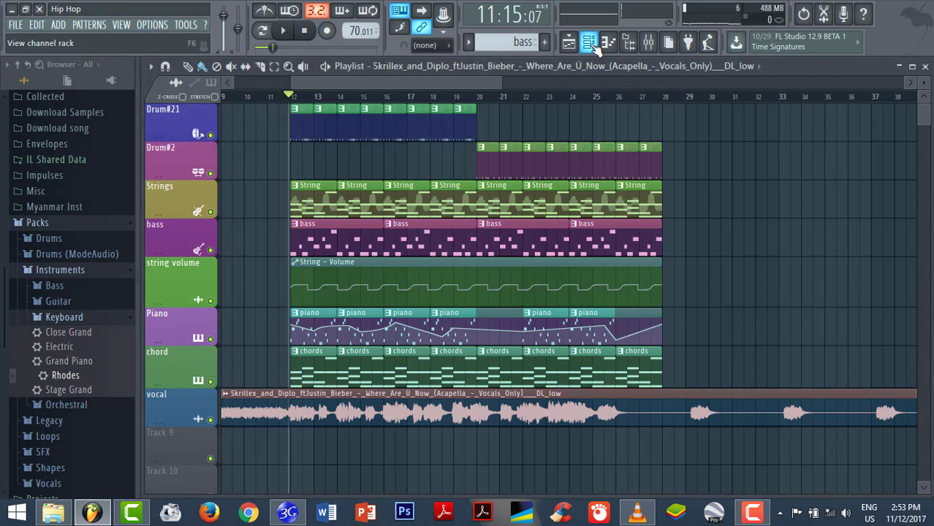
{"action": "left_click", "coordinate": [755, 513]}
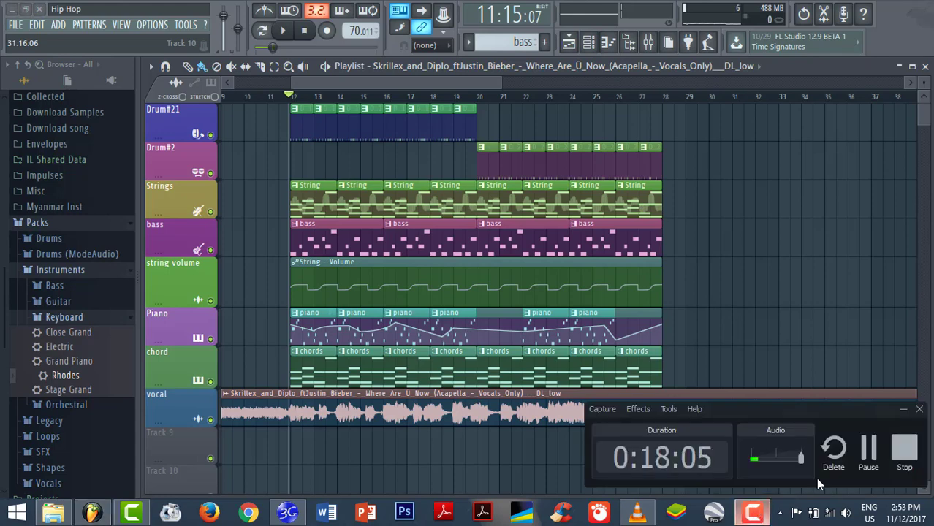